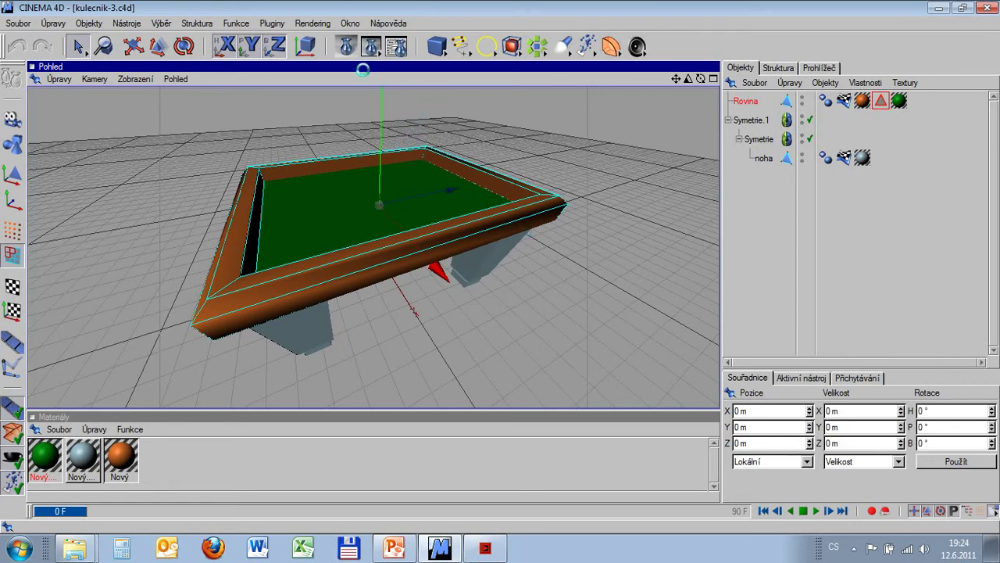
# Add a sphere primitive and raise it along Y to about 560 m, above the pool table.
pyautogui.moveTo(436, 47); pyautogui.dragTo(483, 54)
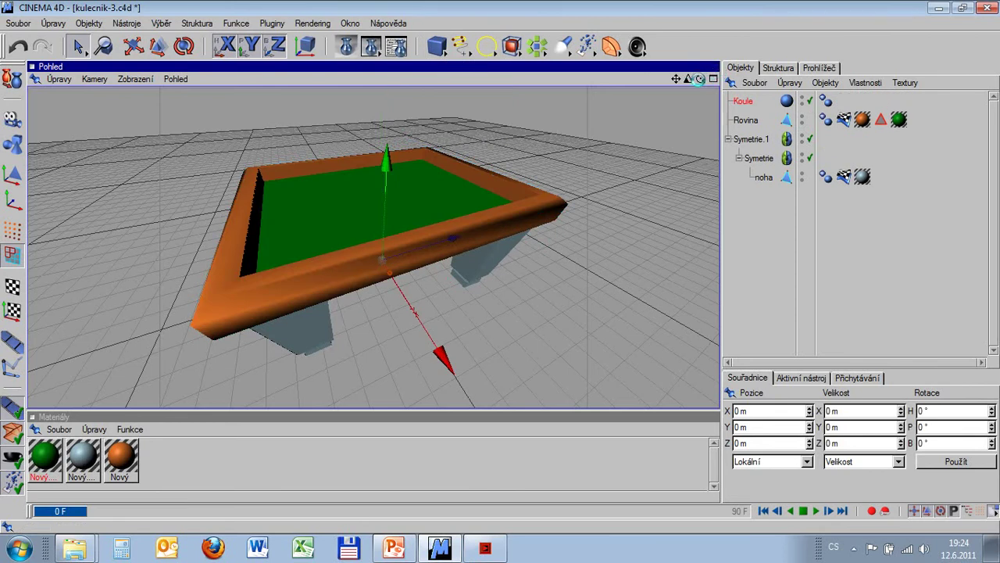
pyautogui.moveTo(699, 79); pyautogui.dragTo(277, 166)
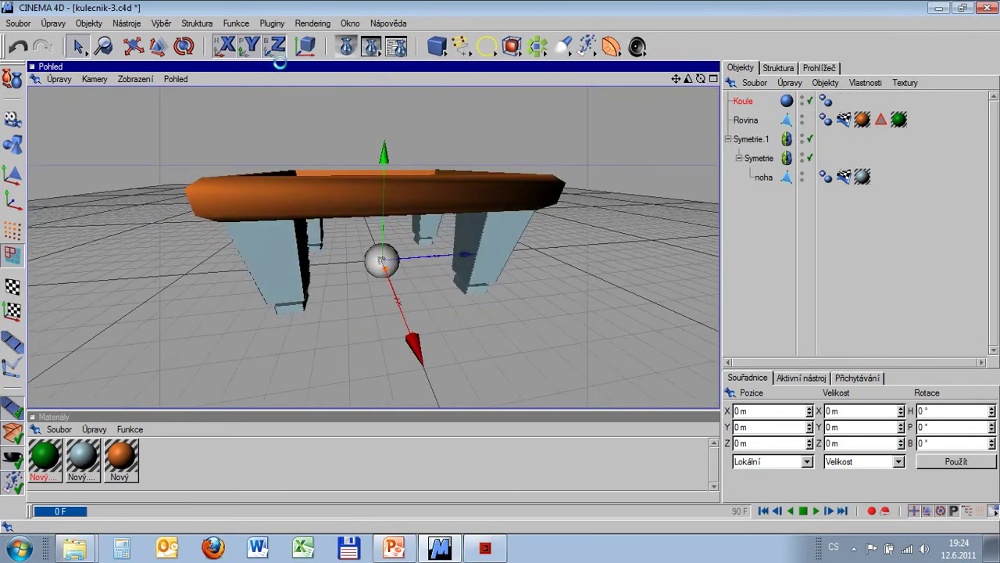
pyautogui.click(134, 46)
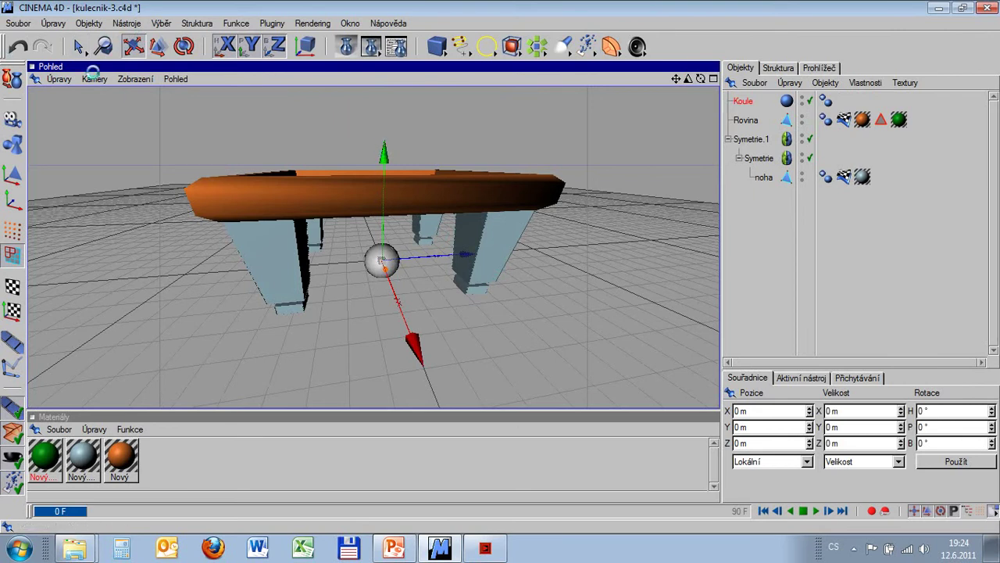
pyautogui.click(12, 144)
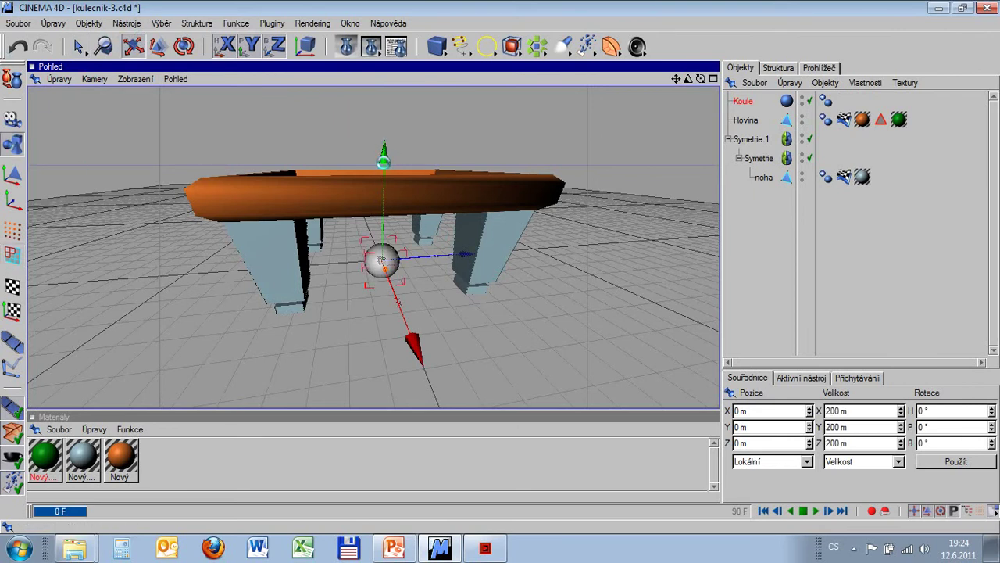
pyautogui.moveTo(382, 258); pyautogui.dragTo(384, 150)
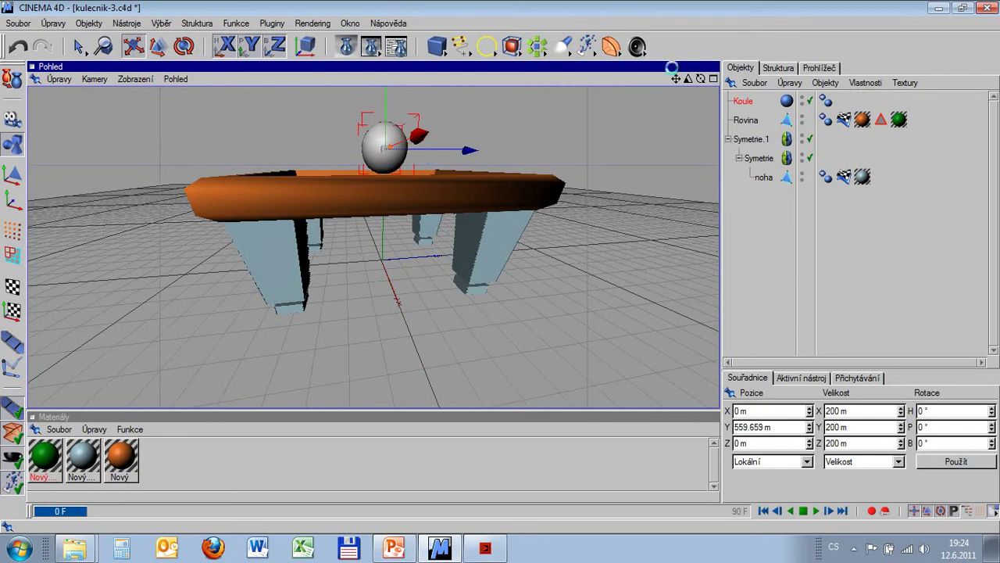
# Scale the sphere down uniformly to about 81 m in diameter.
pyautogui.moveTo(676, 77); pyautogui.dragTo(202, 91)
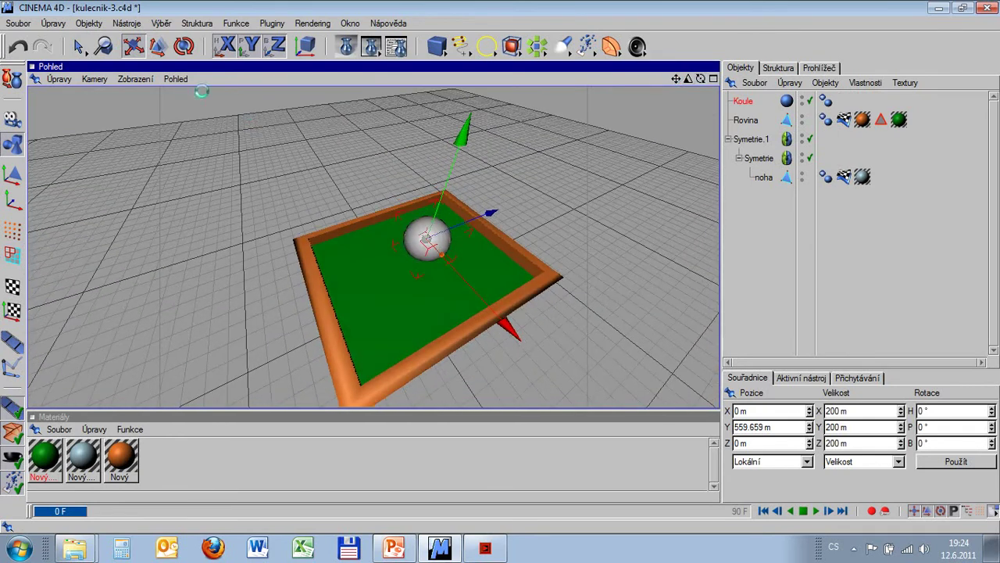
pyautogui.click(158, 46)
pyautogui.moveTo(565, 203); pyautogui.dragTo(476, 289)
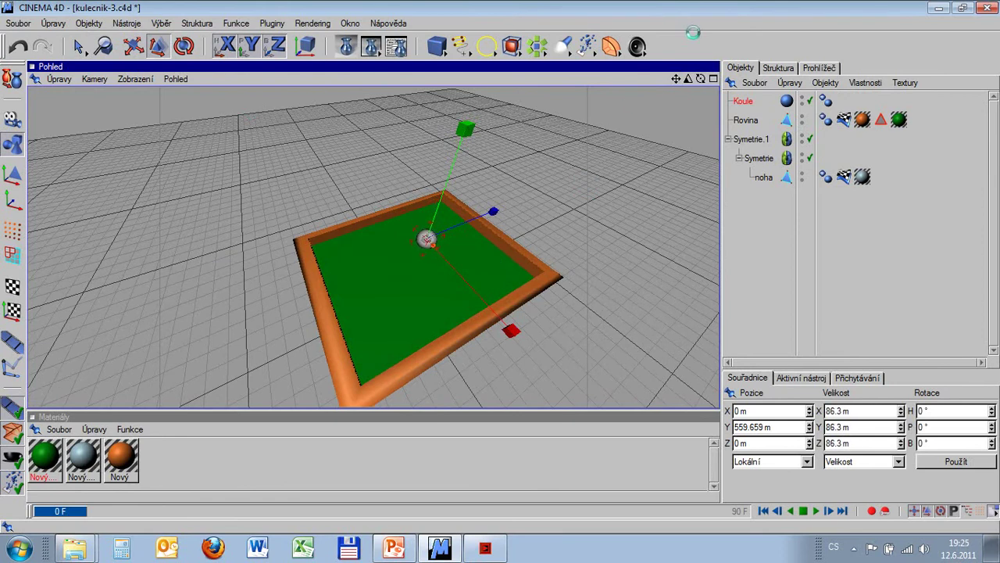
pyautogui.moveTo(701, 78); pyautogui.dragTo(700, 78)
pyautogui.moveTo(505, 264); pyautogui.dragTo(495, 271)
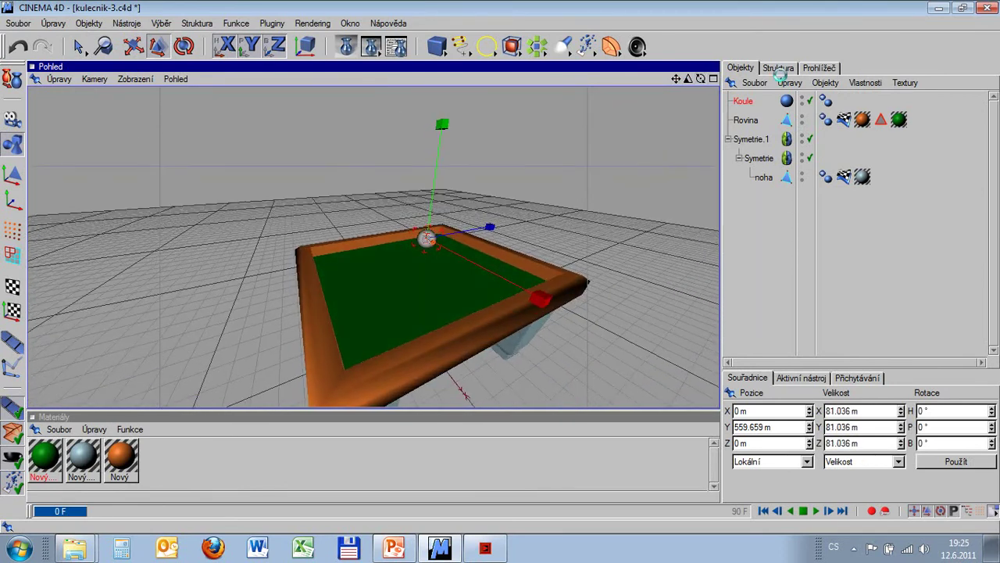
# Lower the sphere in the front view into the table frame, to a height of about 453 m.
pyautogui.click(713, 78)
pyautogui.click(714, 244)
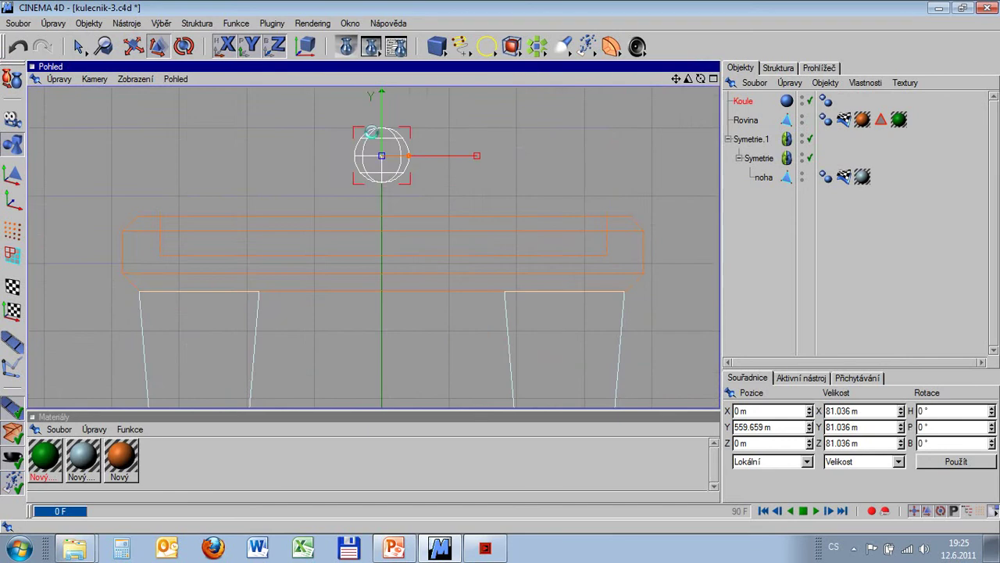
pyautogui.scroll(2, 372, 112)
pyautogui.moveTo(676, 79); pyautogui.dragTo(648, 131)
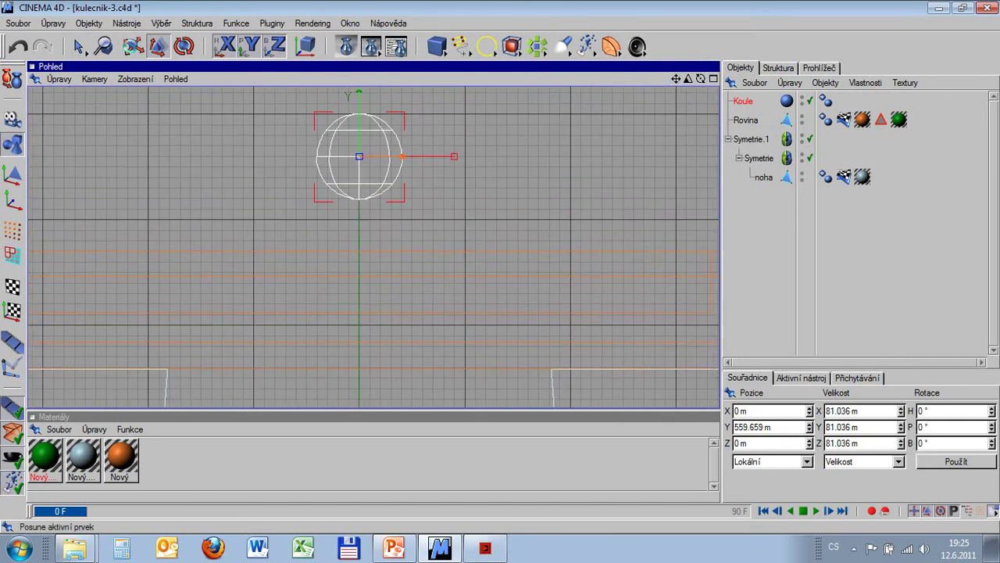
pyautogui.click(134, 47)
pyautogui.moveTo(674, 81); pyautogui.dragTo(614, 73)
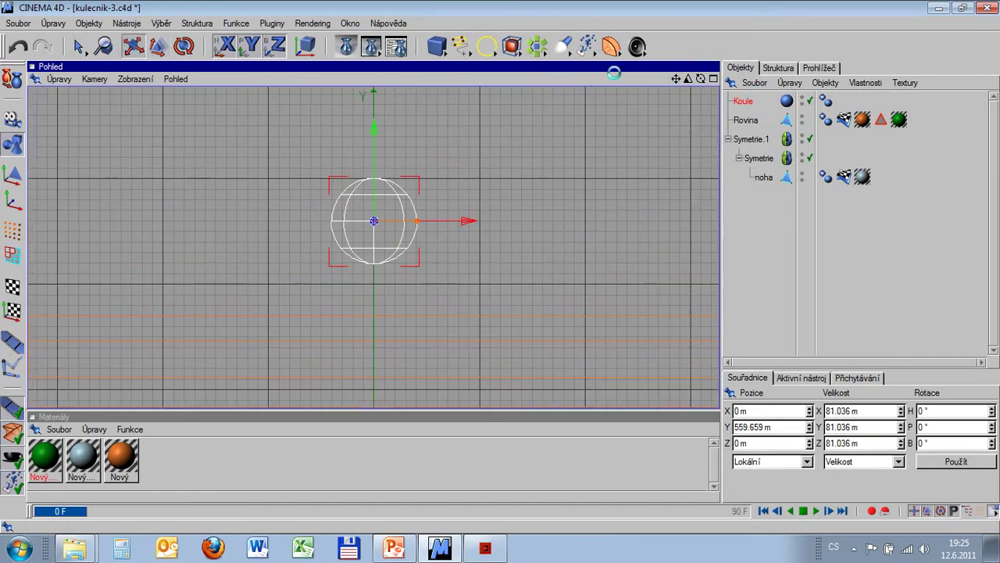
pyautogui.moveTo(370, 125); pyautogui.dragTo(500, 273)
pyautogui.click(712, 78)
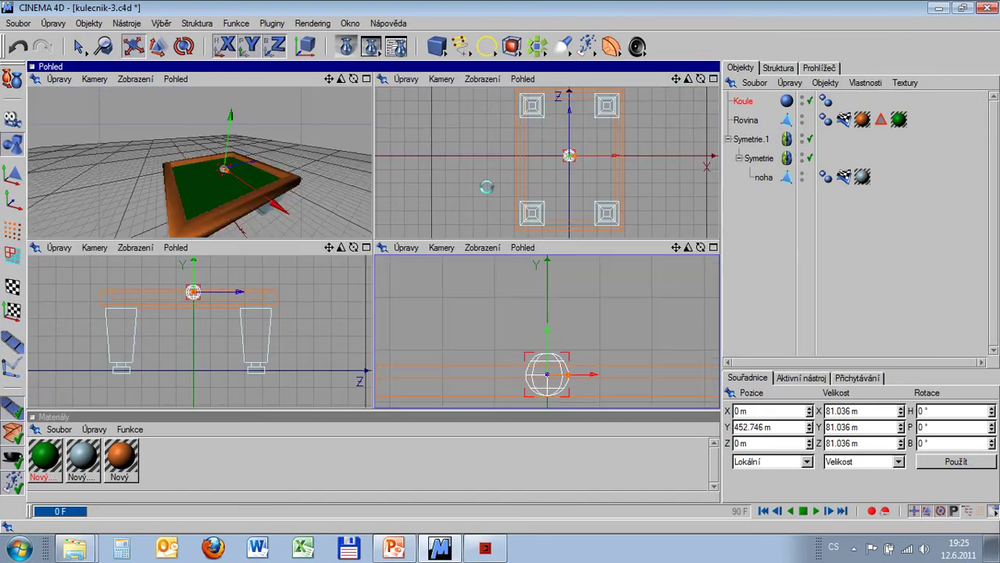
# Move the sphere down into the table and back up to a height of about 444 m.
pyautogui.moveTo(548, 327); pyautogui.dragTo(548, 346)
pyautogui.click(365, 79)
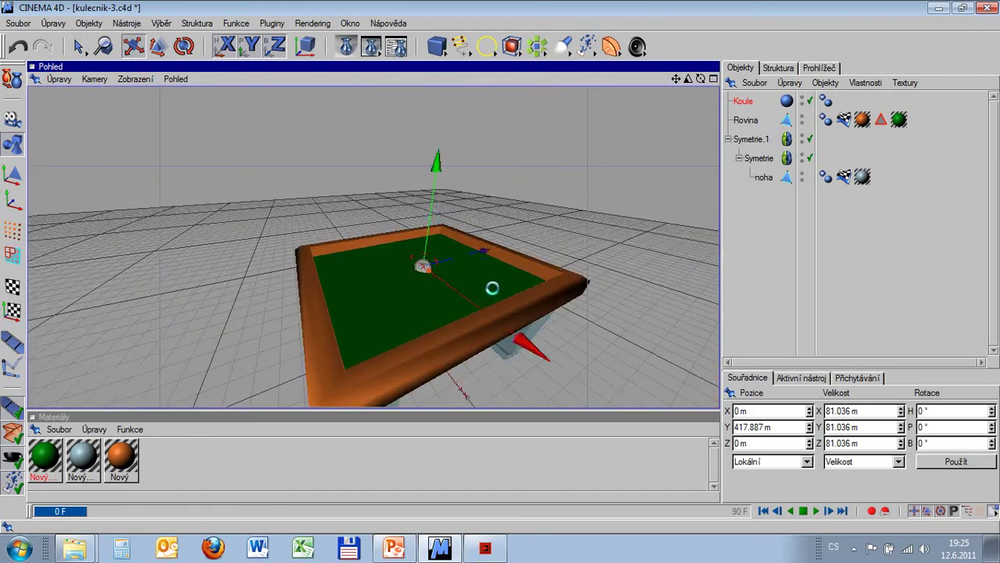
pyautogui.scroll(3, 492, 286)
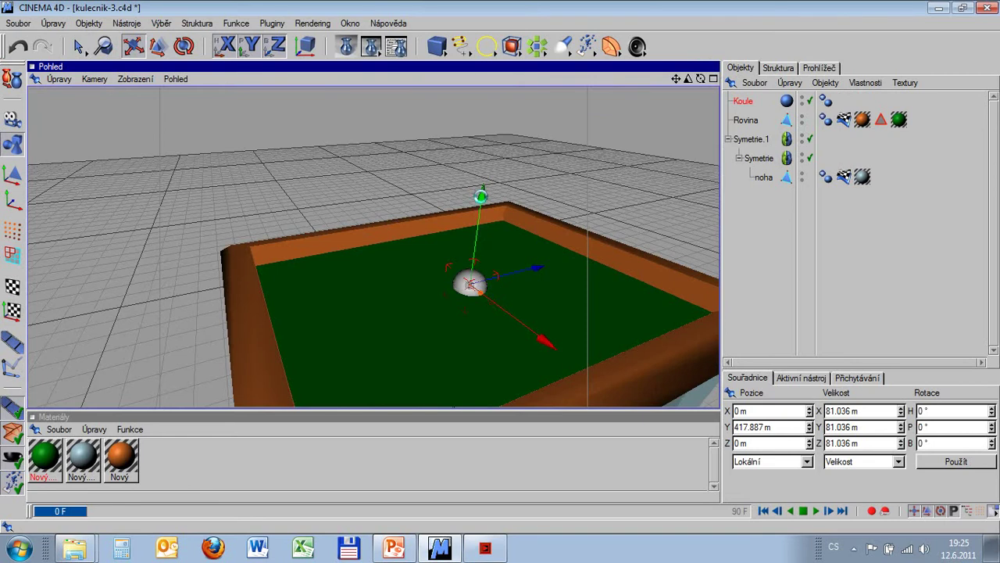
pyautogui.moveTo(481, 196); pyautogui.dragTo(481, 186)
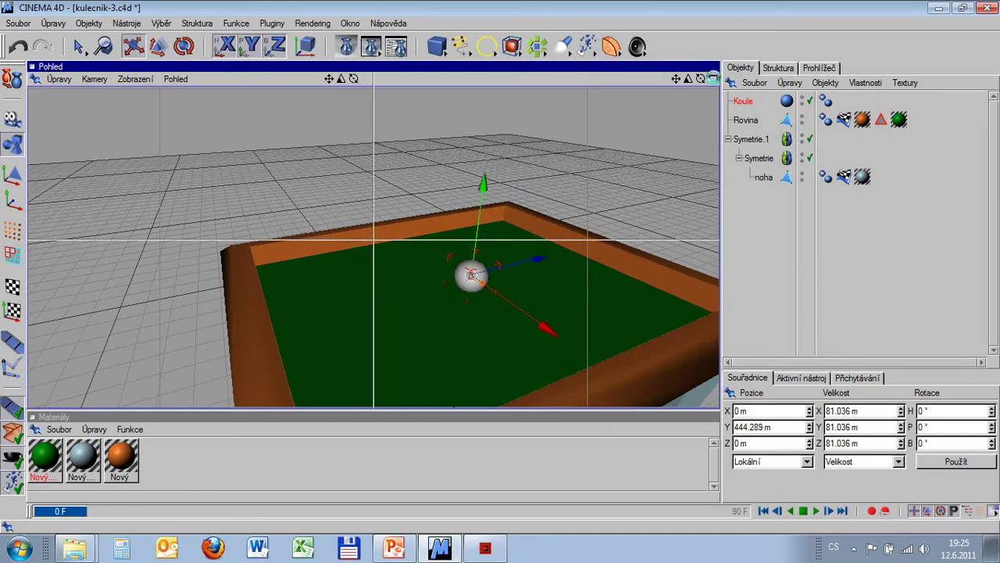
# Raise the sphere in an enlarged front view until it rests on the felt, at a height of about 451 m.
pyautogui.click(713, 79)
pyautogui.click(713, 232)
pyautogui.moveTo(674, 77); pyautogui.dragTo(469, 133)
pyautogui.moveTo(687, 79); pyautogui.dragTo(339, 161)
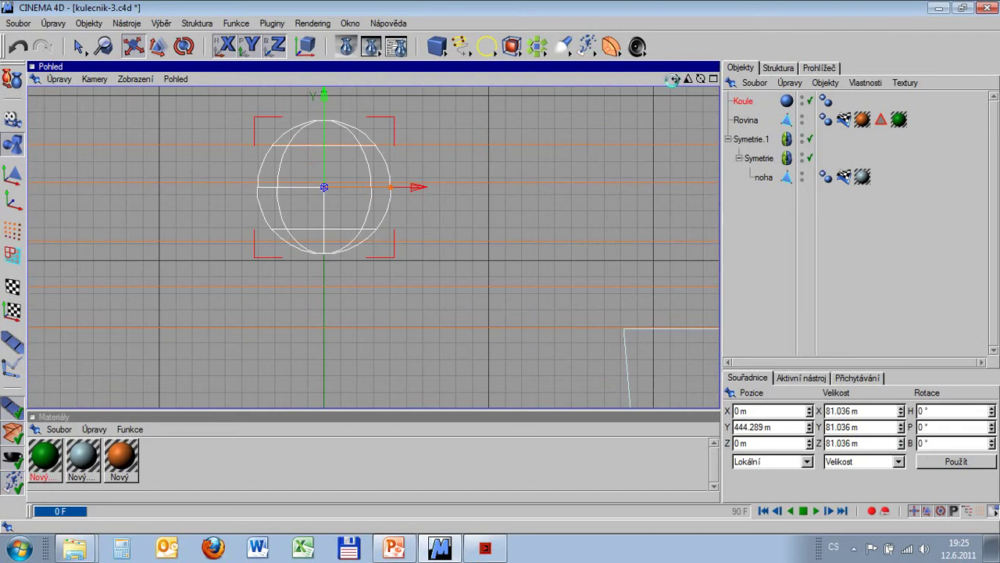
pyautogui.moveTo(674, 80); pyautogui.dragTo(682, 109)
pyautogui.moveTo(330, 122); pyautogui.dragTo(333, 119)
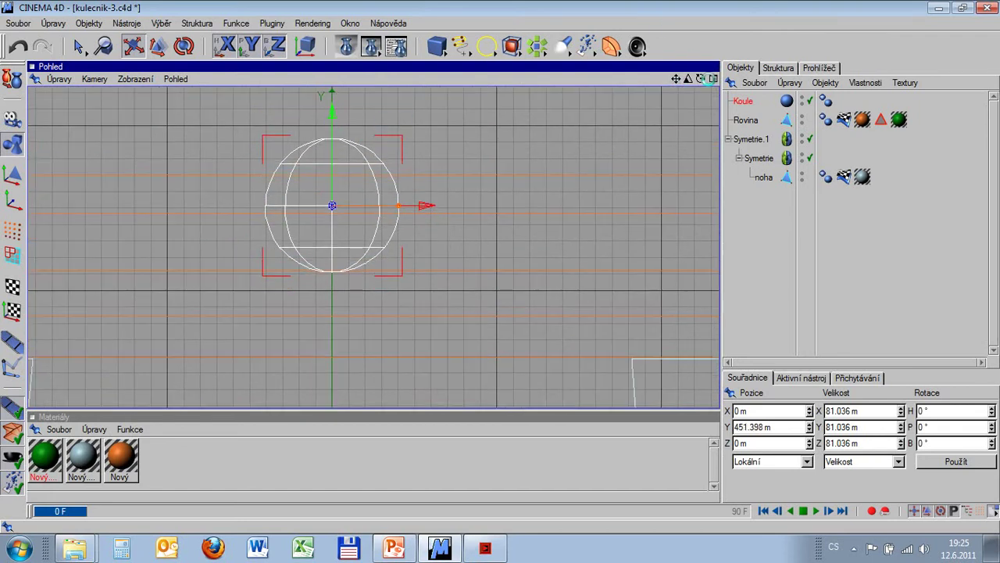
pyautogui.click(712, 79)
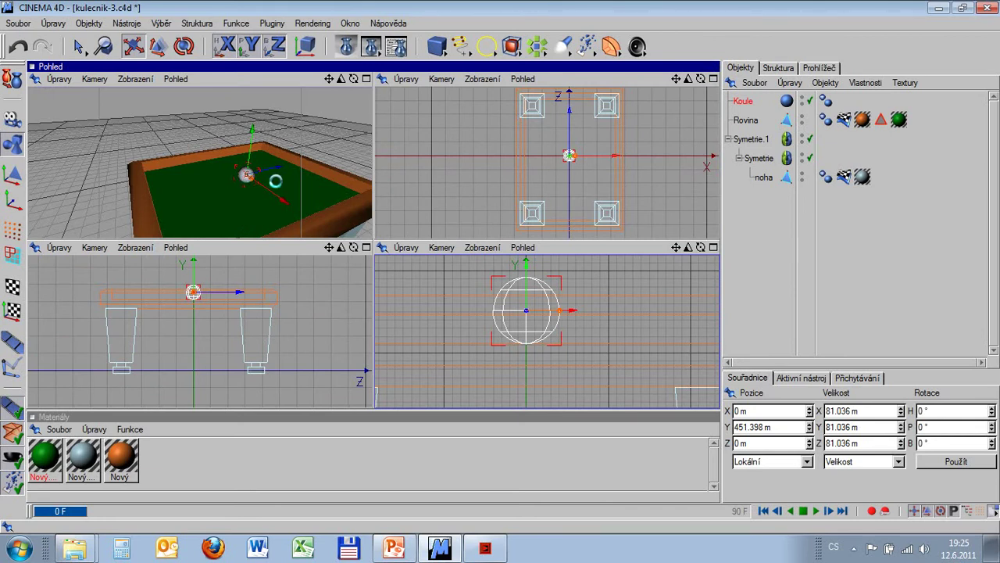
# Paste three copies of the sphere to make four billiard balls.
pyautogui.hotkey('ctrl', 'v')
pyautogui.hotkey('ctrl', 'v')
pyautogui.hotkey('ctrl', 'v')
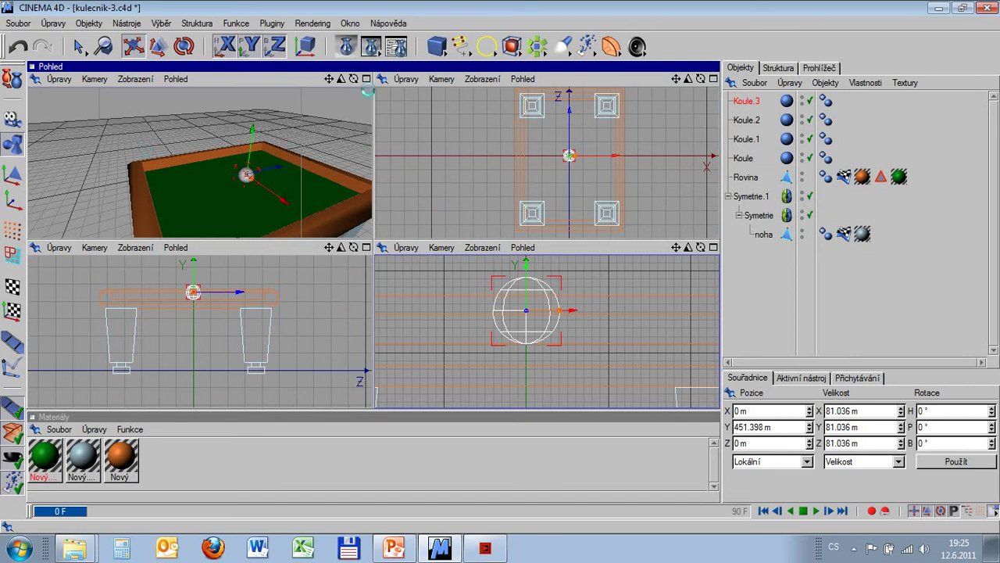
# Spread the three ball copies Koule.3, Koule.2 and Koule.1 around the middle of the table in the top view.
pyautogui.click(712, 78)
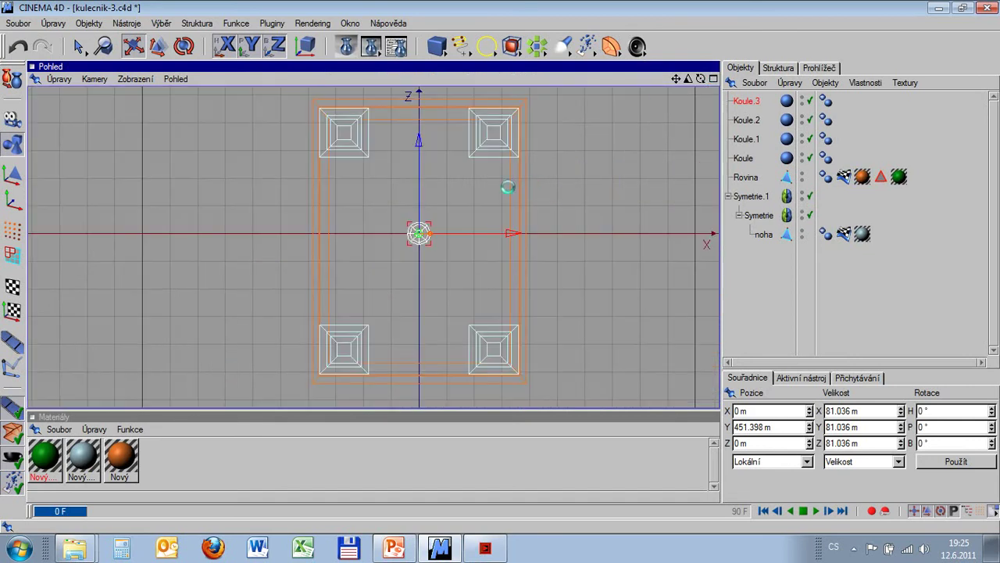
pyautogui.moveTo(508, 188); pyautogui.dragTo(501, 267)
pyautogui.click(748, 121)
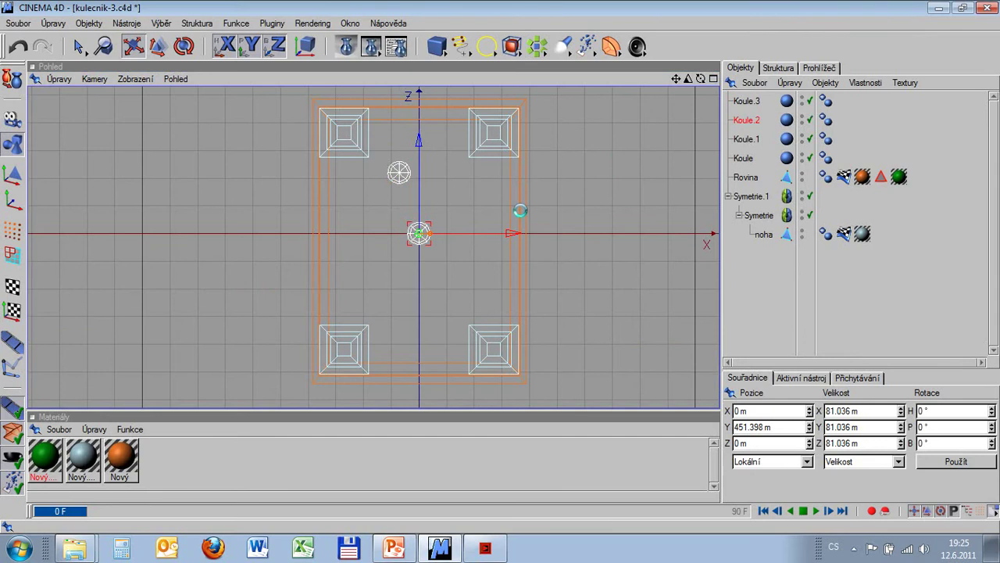
pyautogui.moveTo(520, 211); pyautogui.dragTo(500, 267)
pyautogui.click(747, 139)
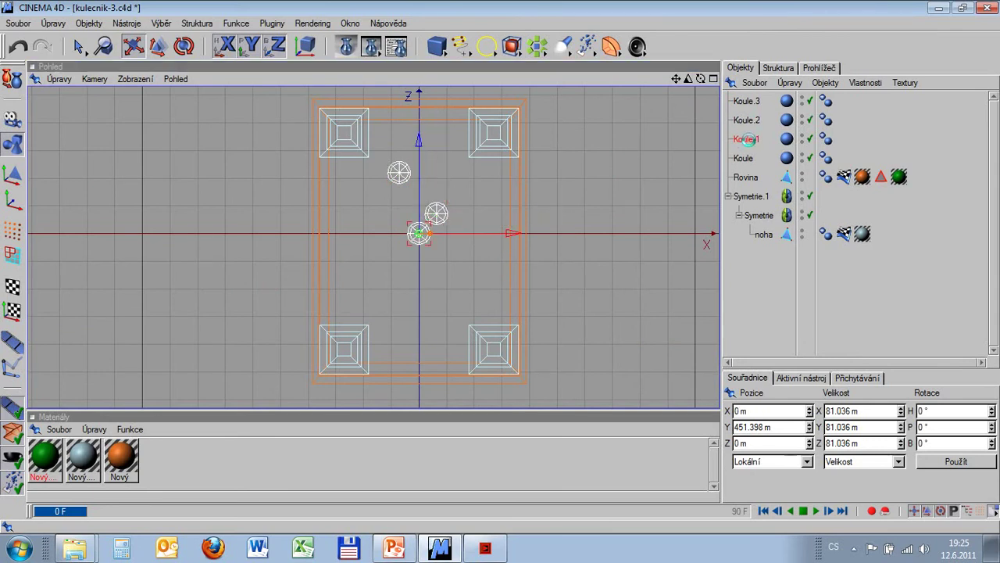
pyautogui.moveTo(587, 188); pyautogui.dragTo(500, 268)
# Place the original ball near the table's front end at about X 95, Z -400 m, and shift Koule.1 to about X -77, Z -85 m.
pyautogui.click(750, 158)
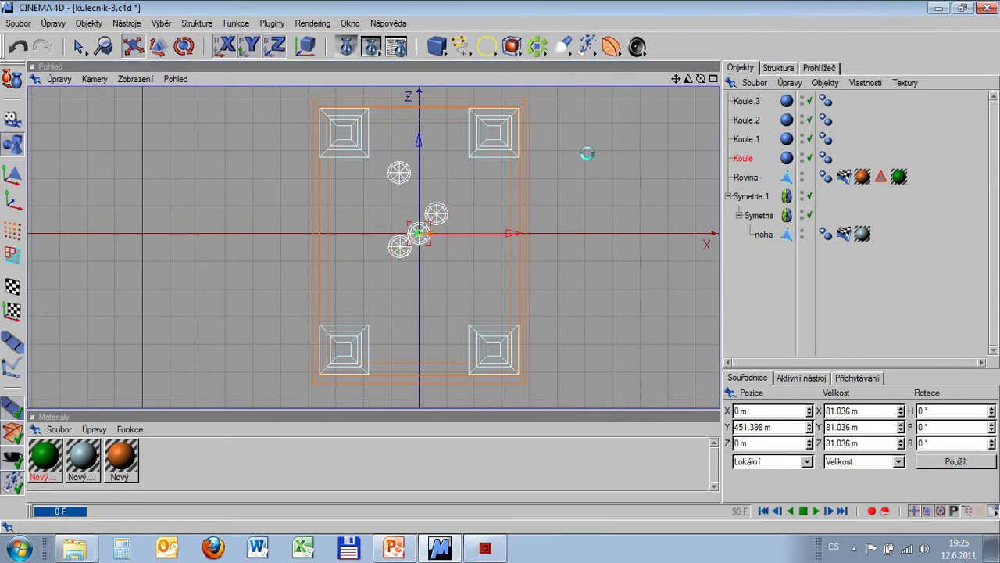
pyautogui.moveTo(586, 153); pyautogui.dragTo(500, 268)
pyautogui.moveTo(436, 331); pyautogui.dragTo(445, 343)
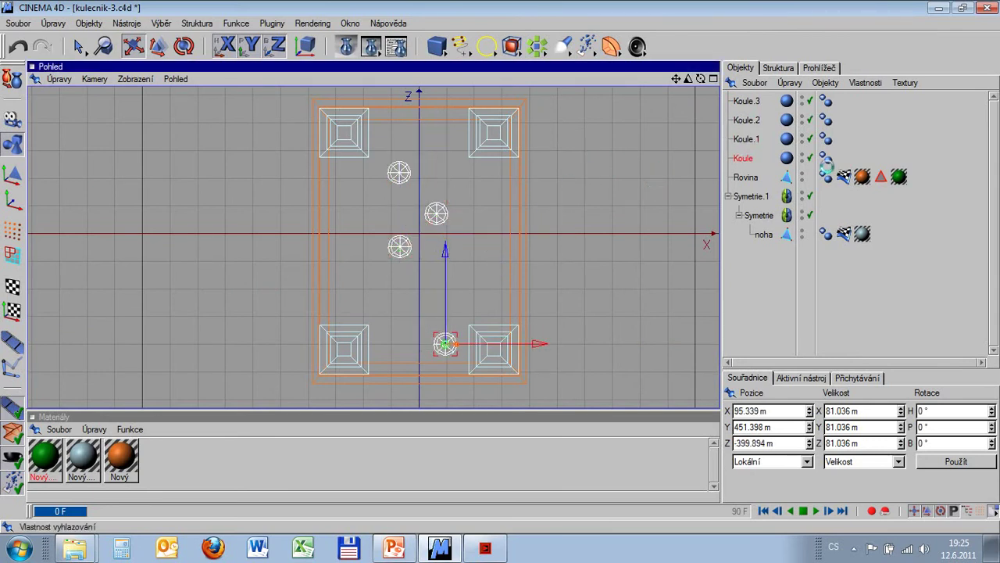
pyautogui.click(746, 139)
pyautogui.moveTo(503, 258); pyautogui.dragTo(503, 267)
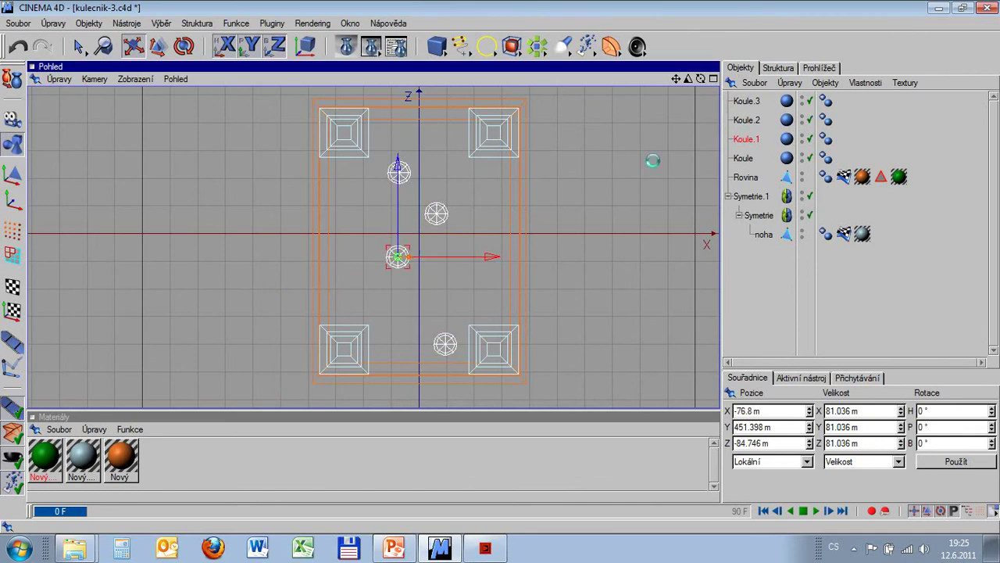
pyautogui.click(713, 79)
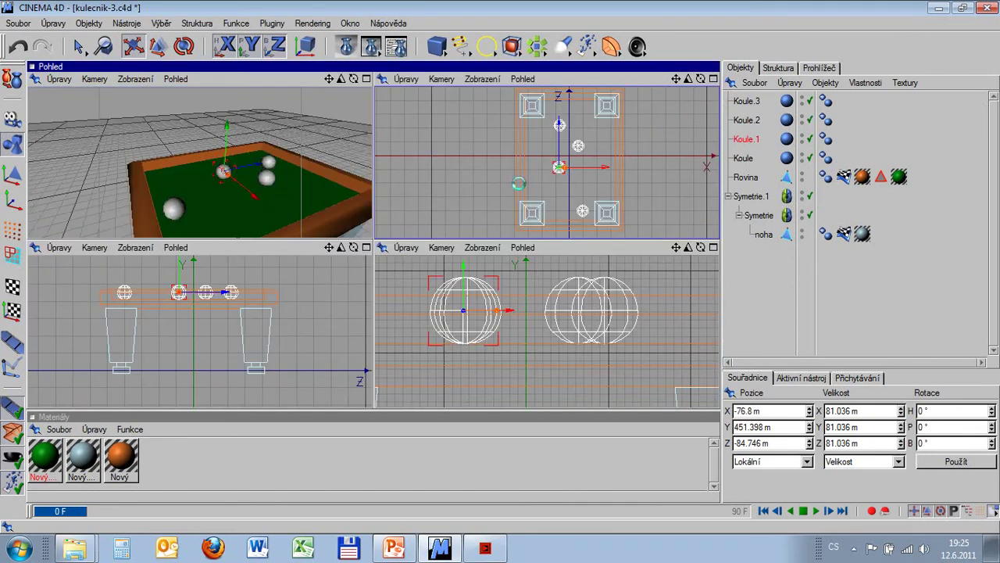
# Create three new materials for the balls.
pyautogui.click(59, 428)
pyautogui.click(64, 443)
pyautogui.click(59, 429)
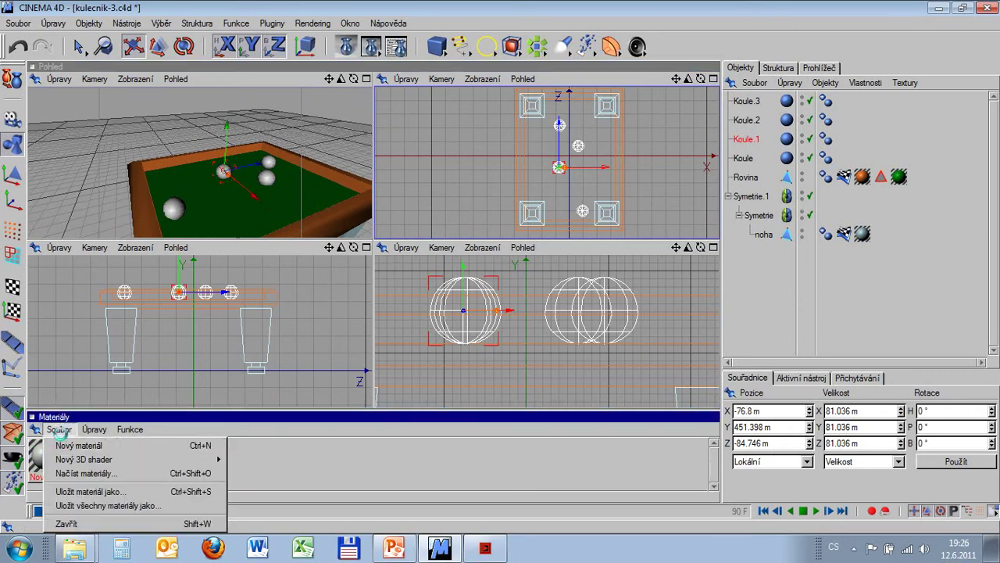
pyautogui.click(64, 444)
pyautogui.click(59, 429)
pyautogui.click(64, 444)
# Make the new material Nový.3 pure white by setting its colour brightness to 100 %.
pyautogui.doubleClick(121, 456)
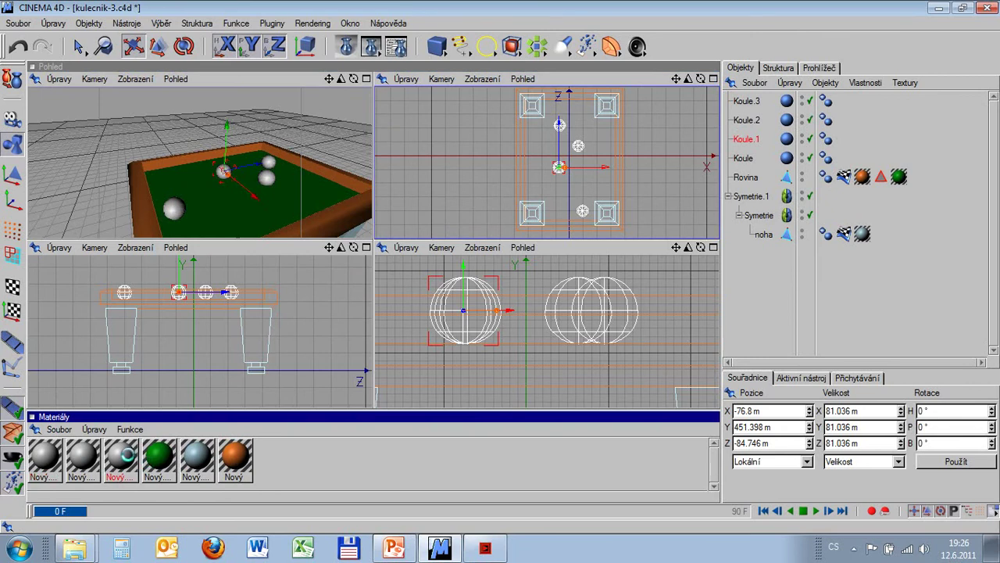
pyautogui.moveTo(349, 155); pyautogui.dragTo(390, 155)
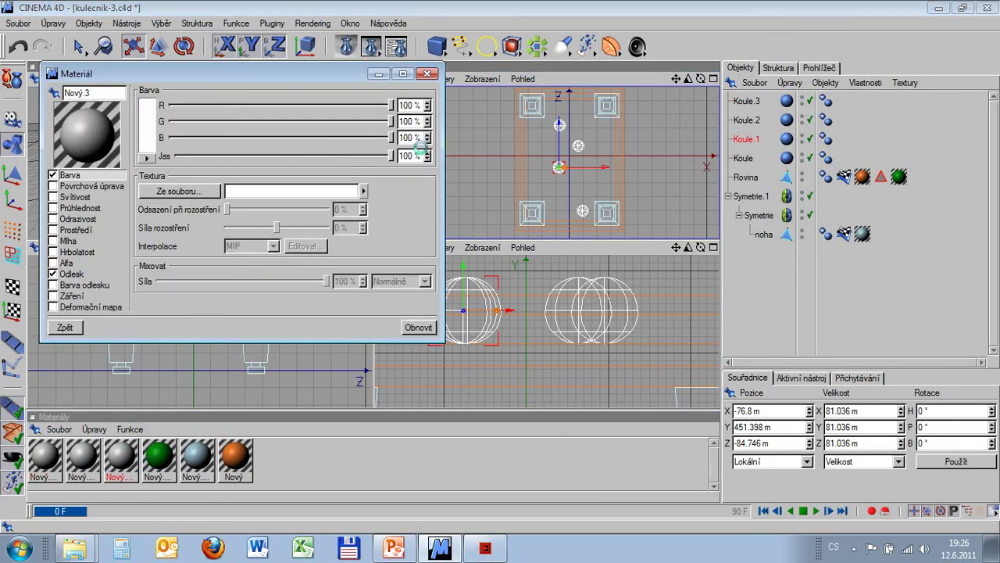
pyautogui.click(428, 73)
# Colour the material Nový.4 red with R 100 %, G 16 %, B 10 % and brightness 75 %.
pyautogui.doubleClick(82, 457)
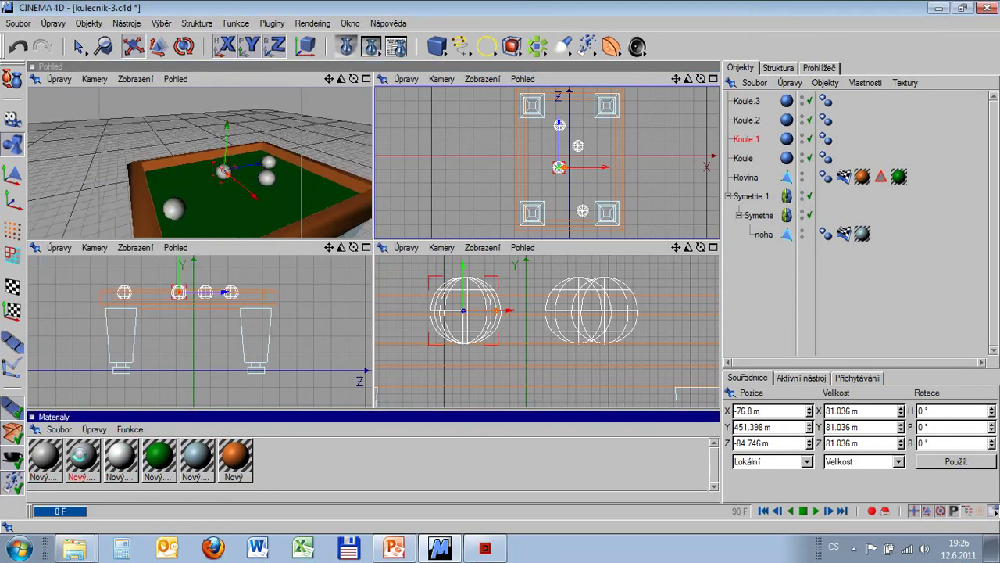
pyautogui.click(231, 121)
pyautogui.click(231, 137)
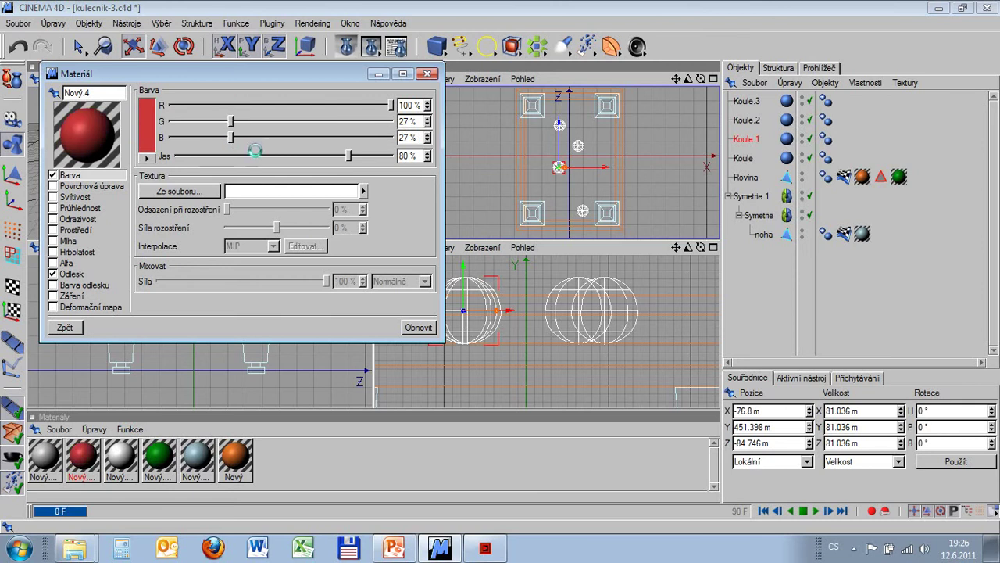
pyautogui.click(315, 156)
pyautogui.click(207, 121)
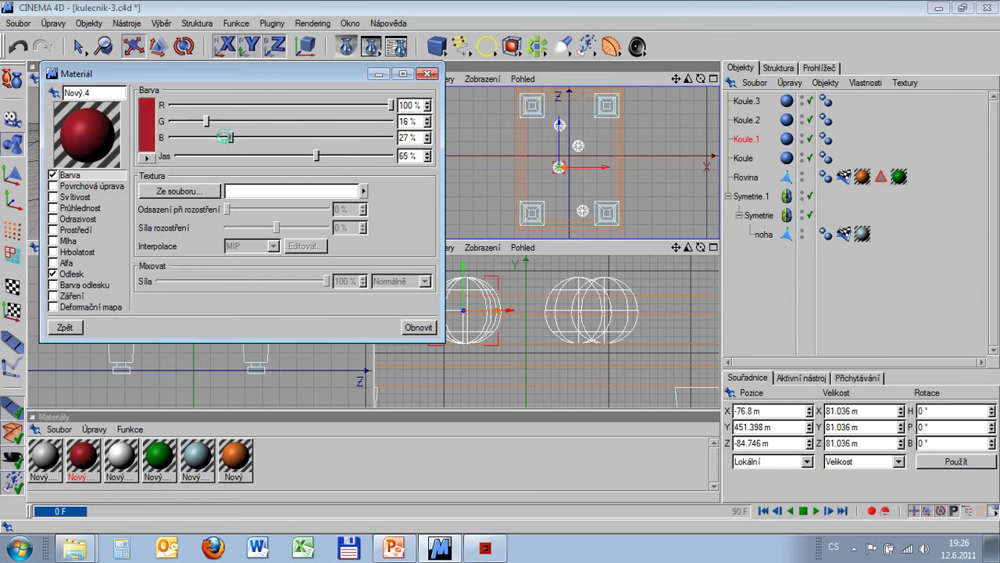
pyautogui.click(193, 137)
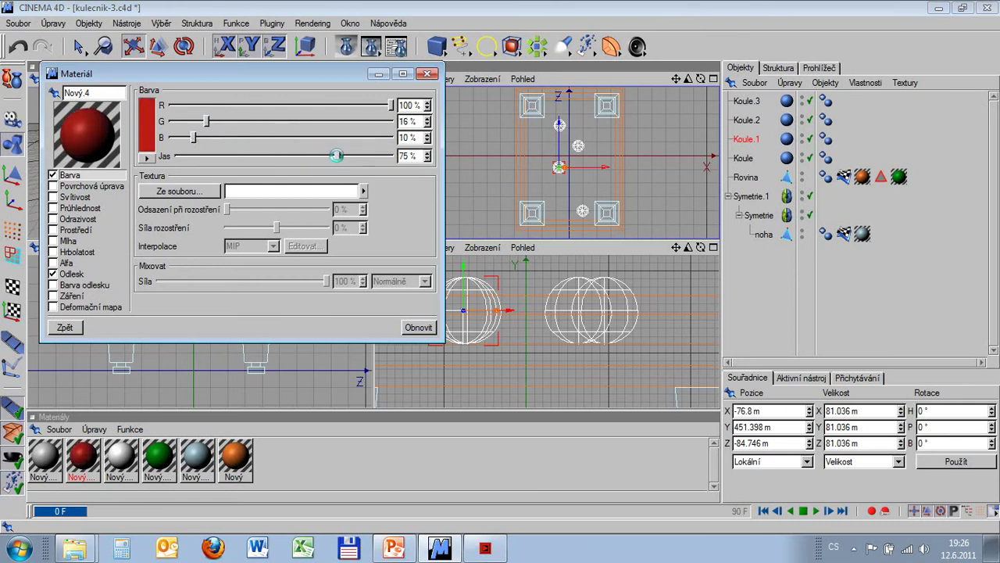
pyautogui.click(427, 74)
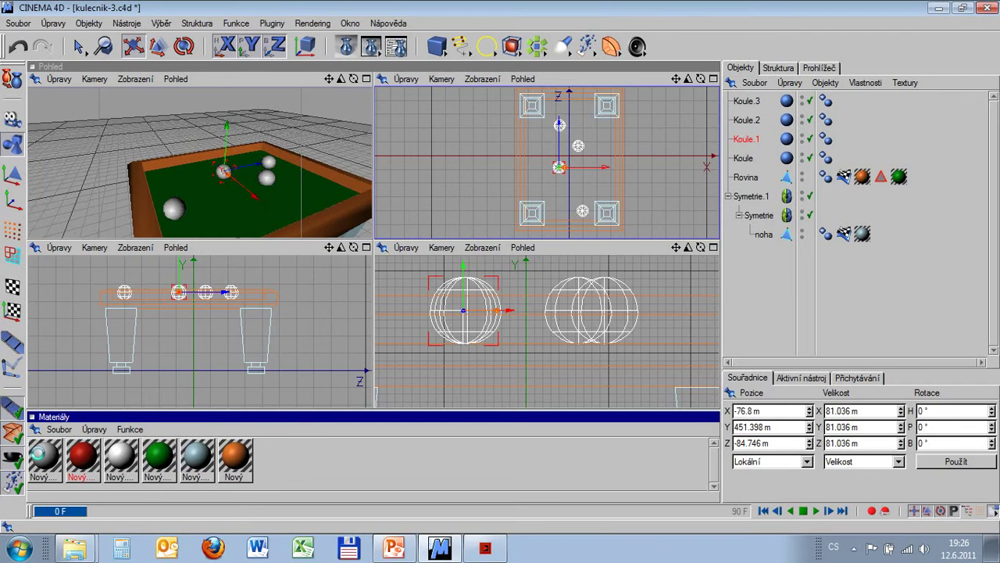
# Colour the material Nový.5 blue by keeping B at 100 %, reducing R and G below 26 %, and slightly adjusting its brightness.
pyautogui.doubleClick(44, 455)
pyautogui.click(228, 104)
pyautogui.click(230, 122)
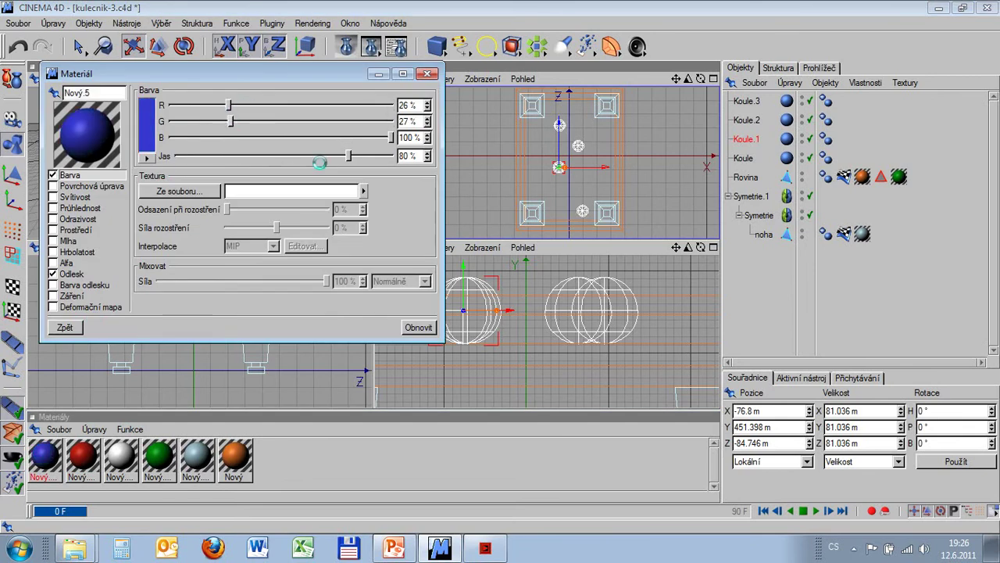
pyautogui.moveTo(348, 155); pyautogui.dragTo(352, 155)
pyautogui.click(213, 104)
pyautogui.click(217, 122)
pyautogui.click(425, 74)
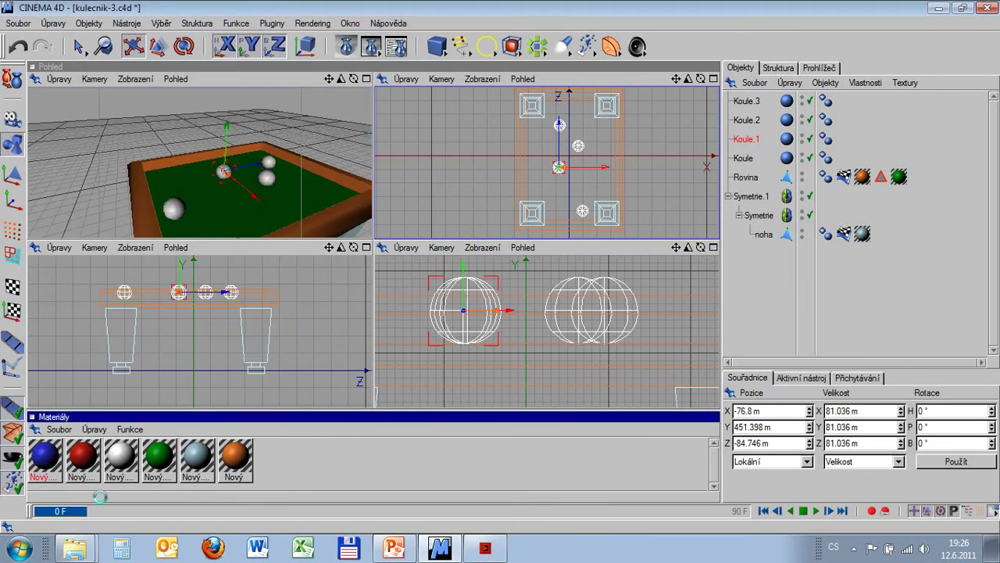
# Apply the white material Nový.3 to the balls Koule and Koule.1.
pyautogui.moveTo(744, 159); pyautogui.dragTo(744, 159)
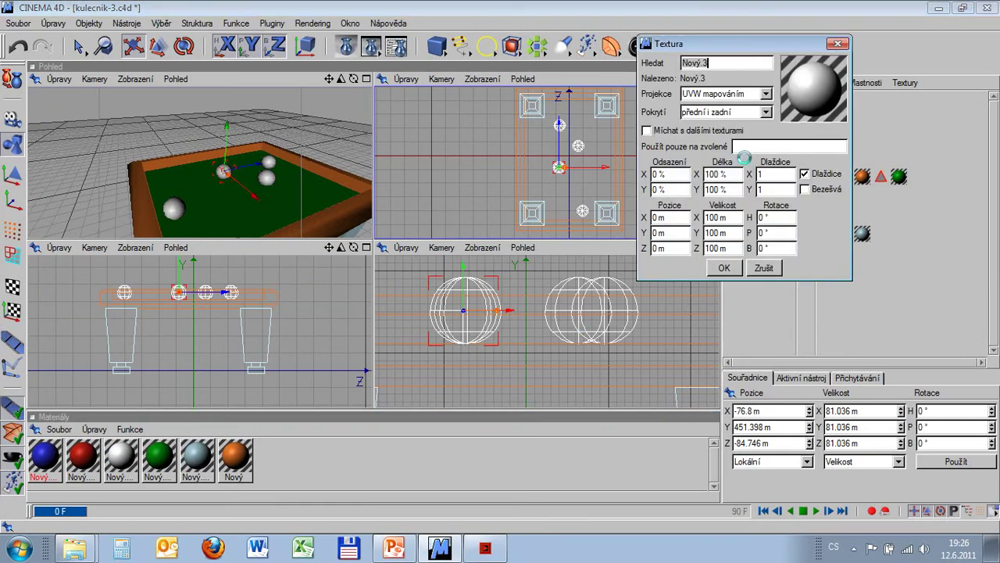
pyautogui.click(718, 265)
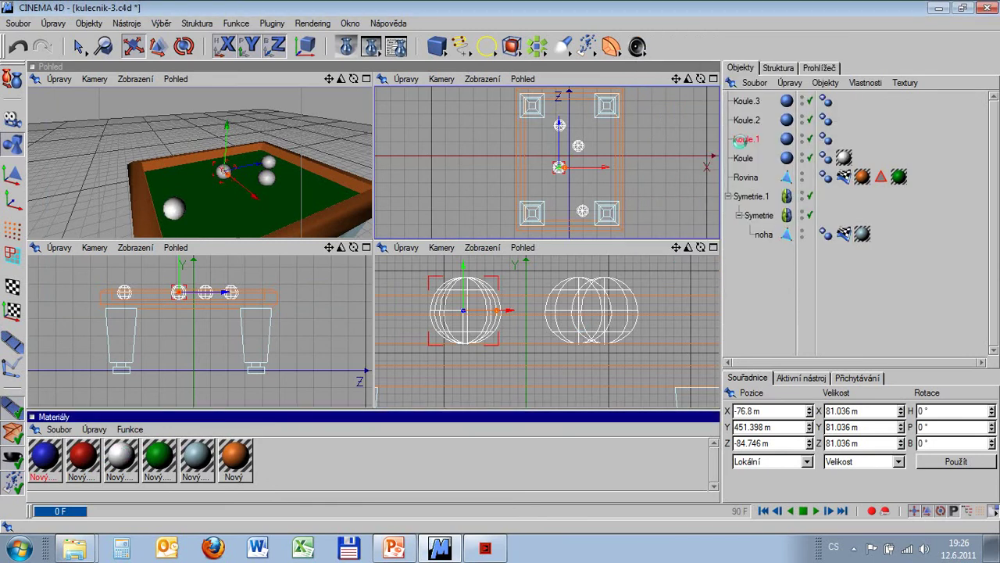
pyautogui.moveTo(748, 141); pyautogui.dragTo(748, 141)
pyautogui.click(726, 247)
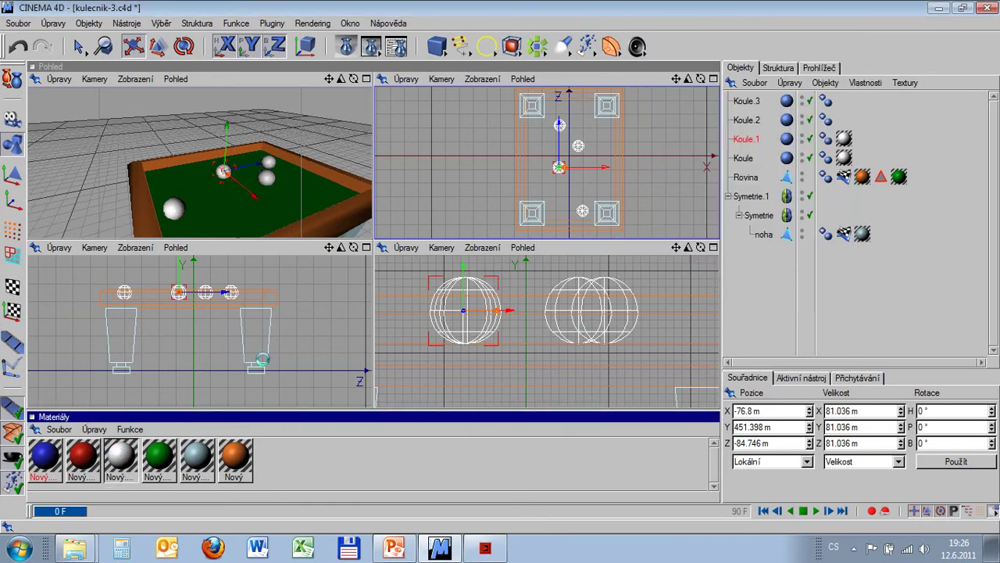
# Apply the red material Nový.4 to the ball Koule.2 and the blue material to Koule.3.
pyautogui.moveTo(666, 229); pyautogui.dragTo(760, 119)
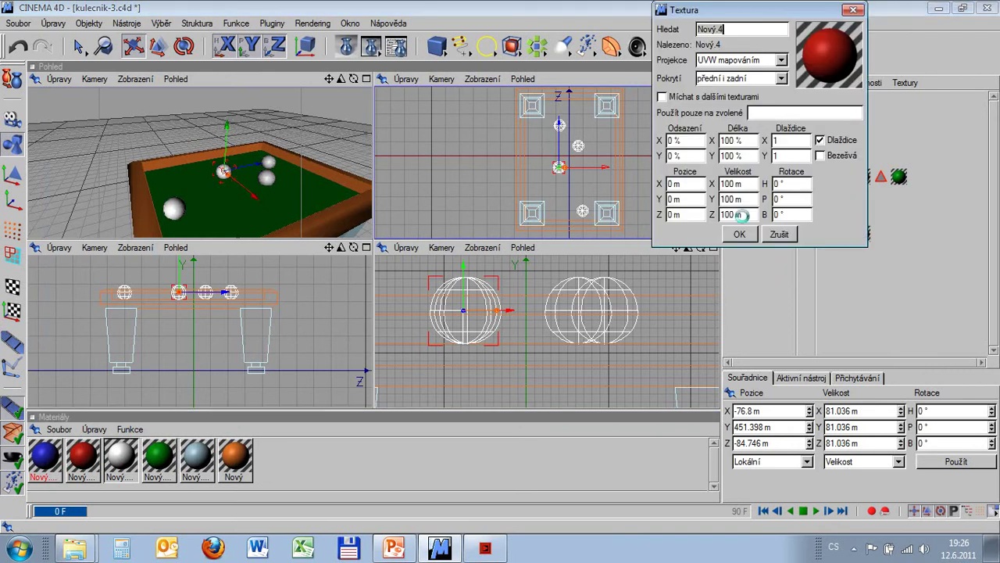
pyautogui.click(736, 232)
pyautogui.moveTo(42, 458); pyautogui.dragTo(753, 96)
pyautogui.click(733, 233)
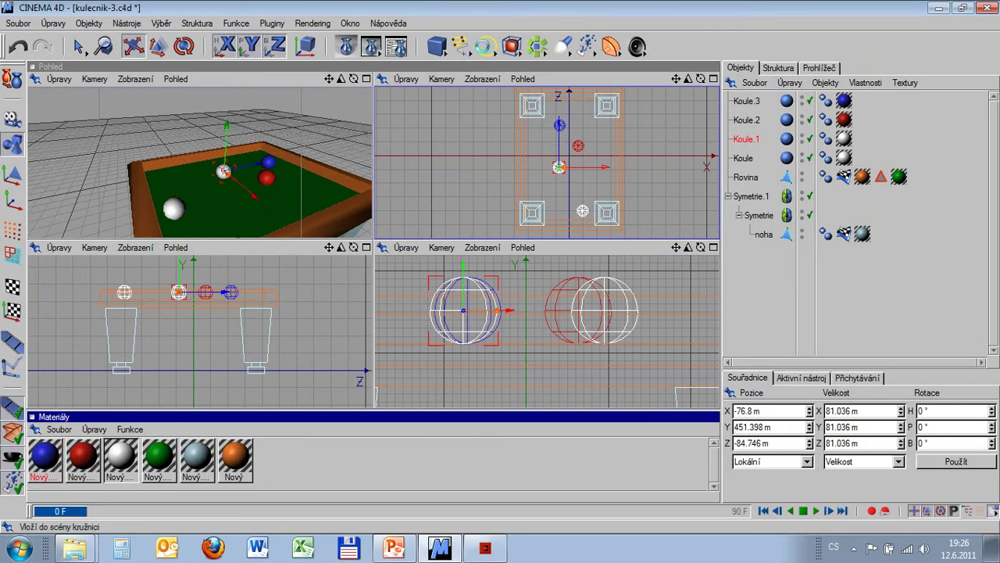
# Add a disc primitive (Kruh) at the origin and set its number of segments to 1.
pyautogui.click(436, 47)
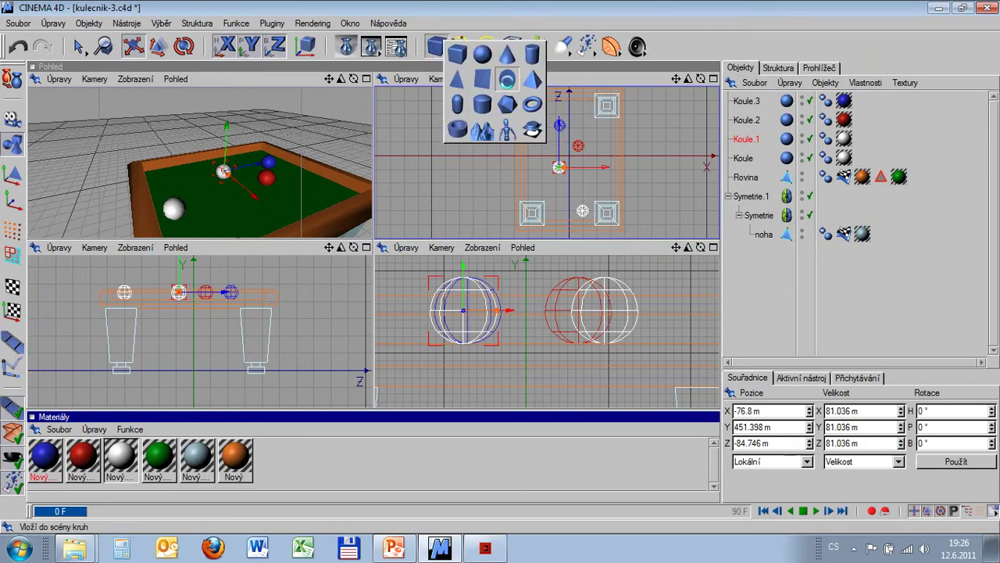
pyautogui.click(507, 80)
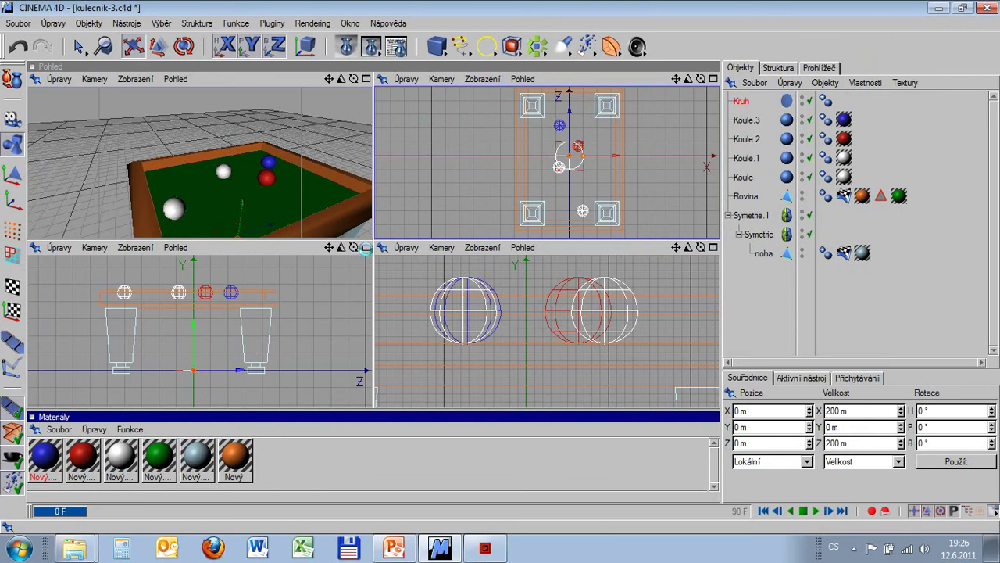
pyautogui.click(366, 247)
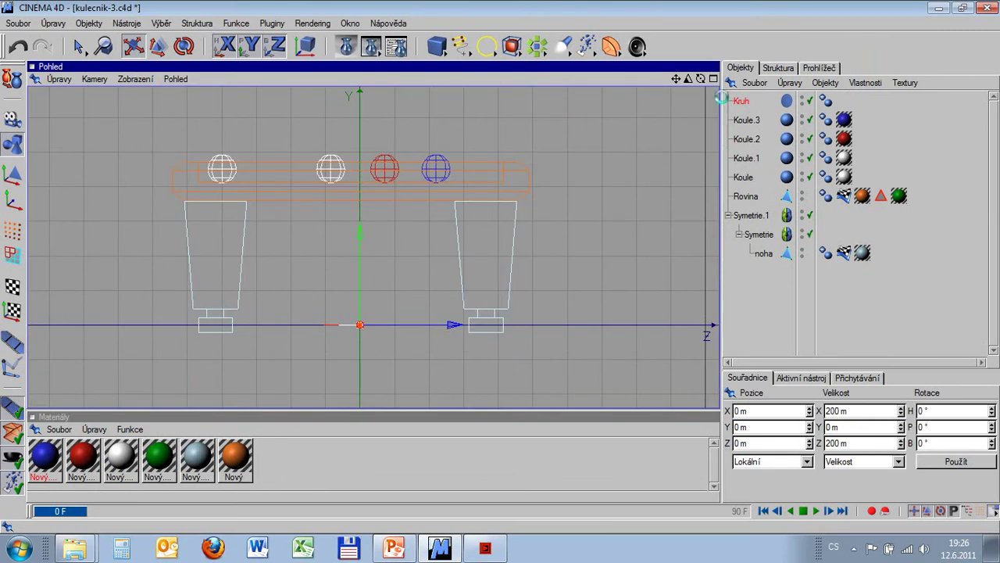
pyautogui.click(712, 79)
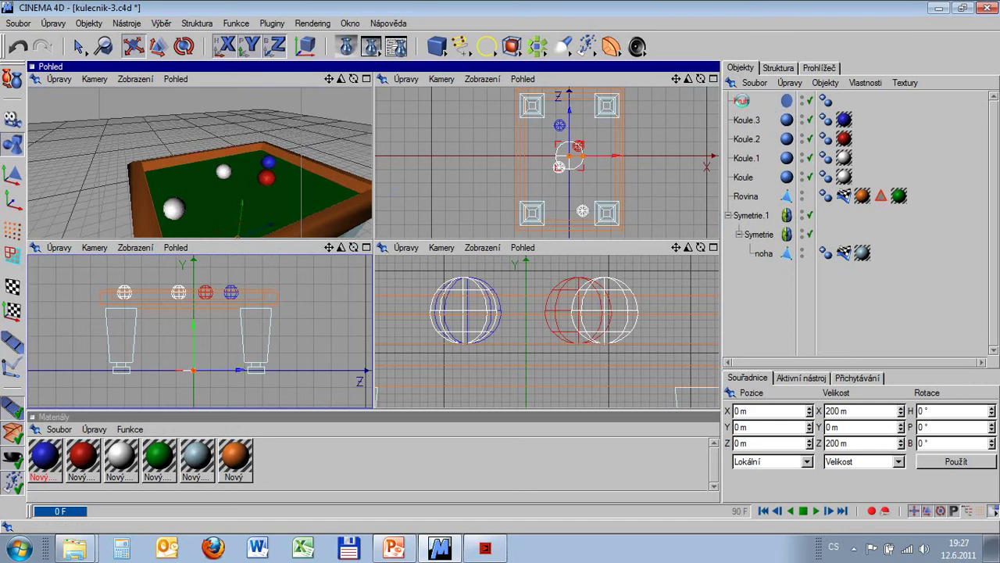
pyautogui.rightClick(741, 100)
pyautogui.click(779, 153)
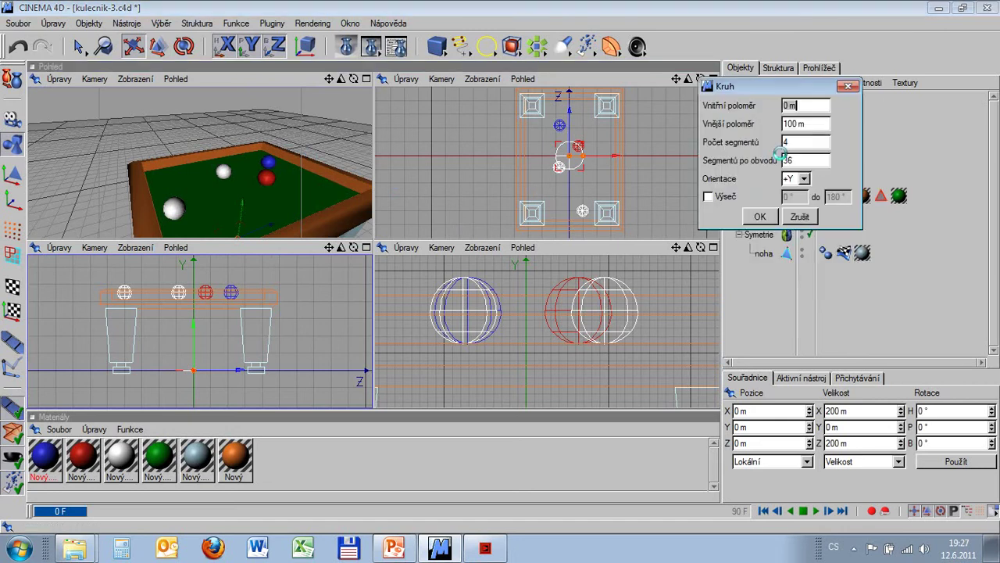
pyautogui.press('Tab')
pyautogui.press('Tab')
pyautogui.write('1')
pyautogui.click(760, 216)
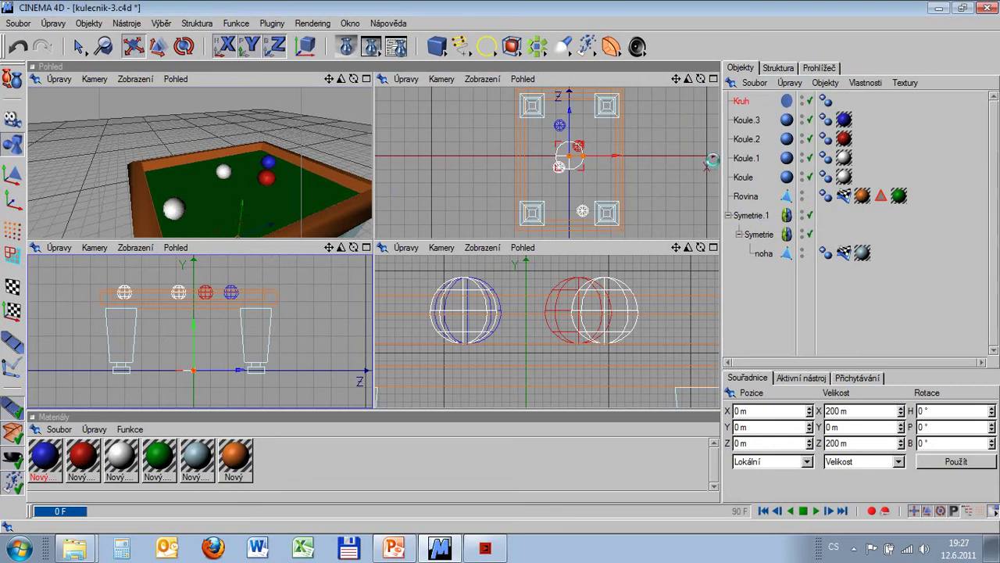
# Scale the disc down uniformly in the XZ plane to about 60.2 m across.
pyautogui.click(713, 79)
pyautogui.scroll(5, 513, 217)
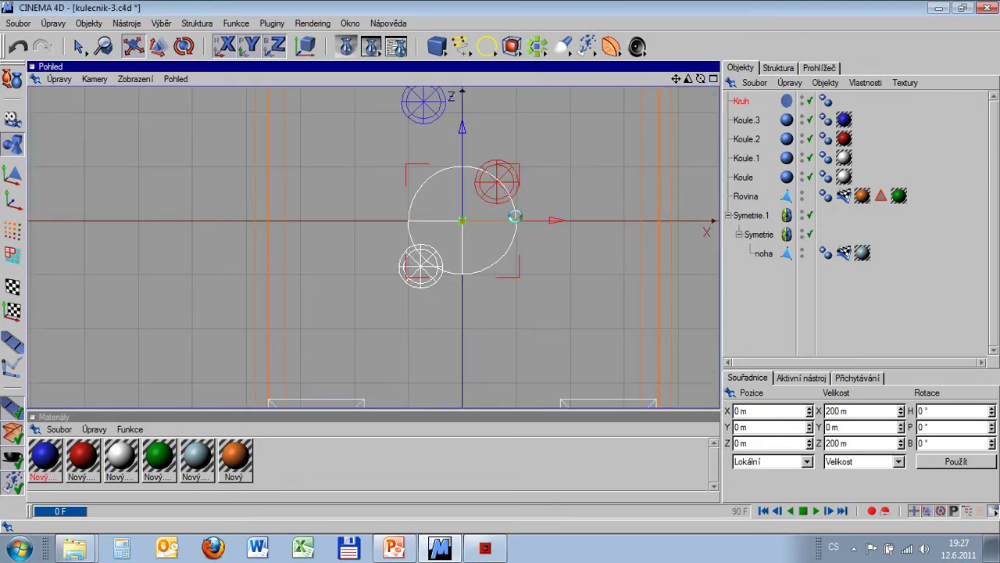
pyautogui.moveTo(677, 94); pyautogui.dragTo(568, 245)
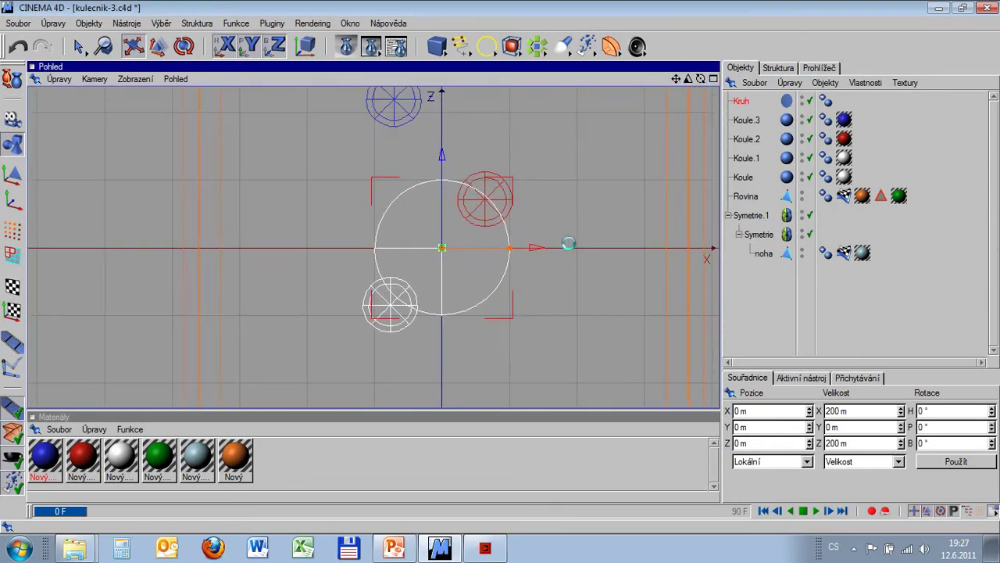
pyautogui.click(158, 46)
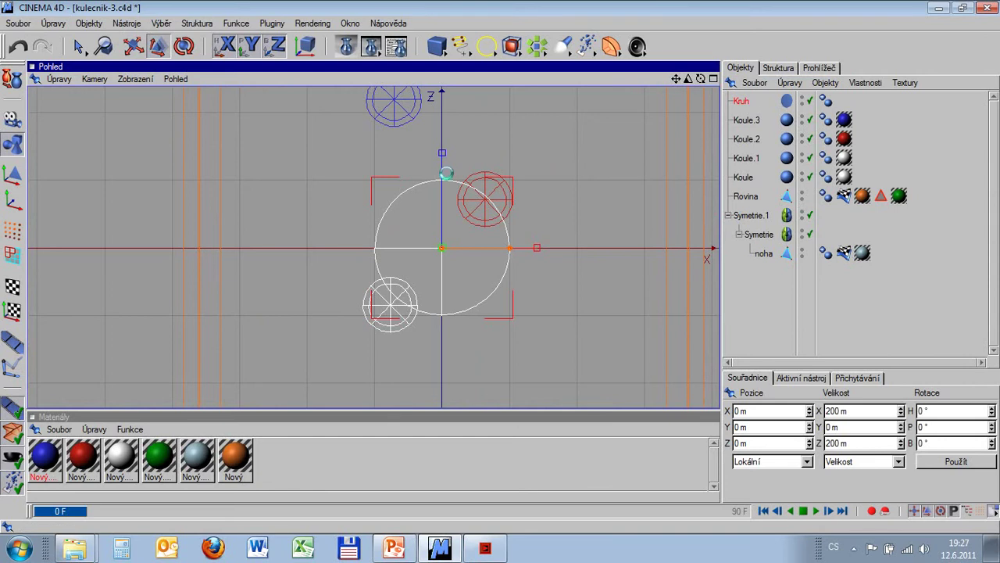
pyautogui.moveTo(590, 119); pyautogui.dragTo(500, 268)
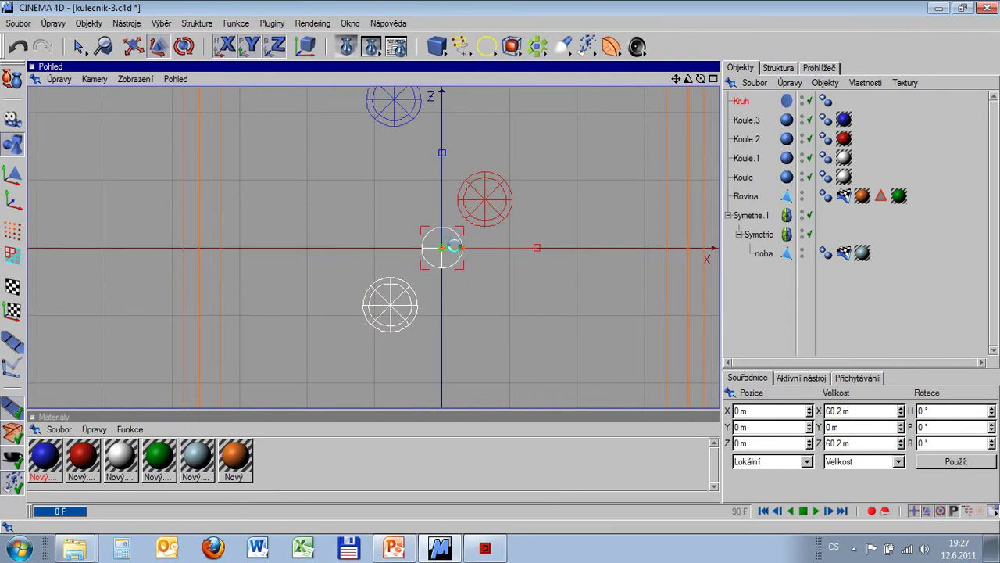
# Convert the disc to an editable polygon object and select all of its polygons.
pyautogui.scroll(-3, 473, 211)
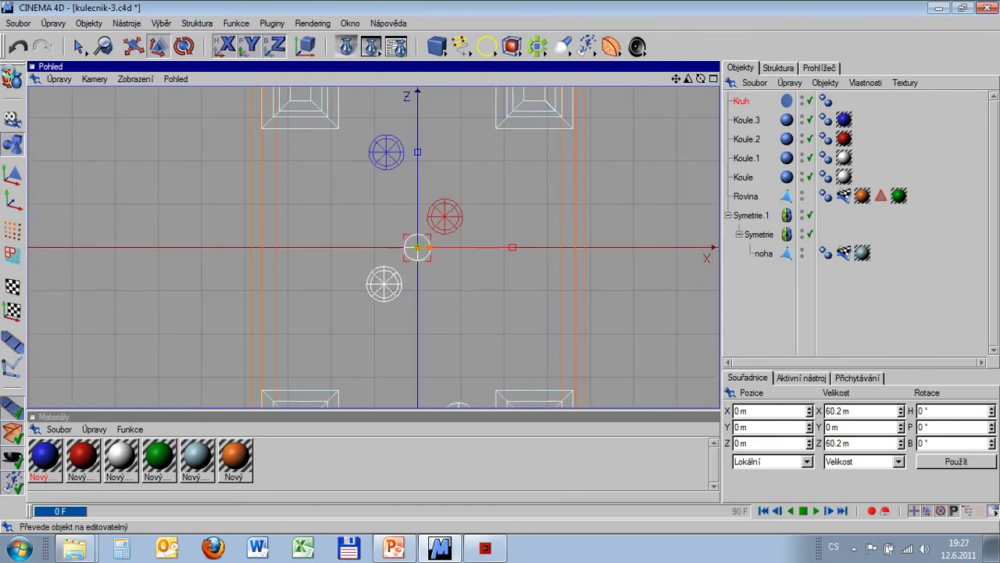
pyautogui.click(12, 76)
pyautogui.scroll(3, 366, 256)
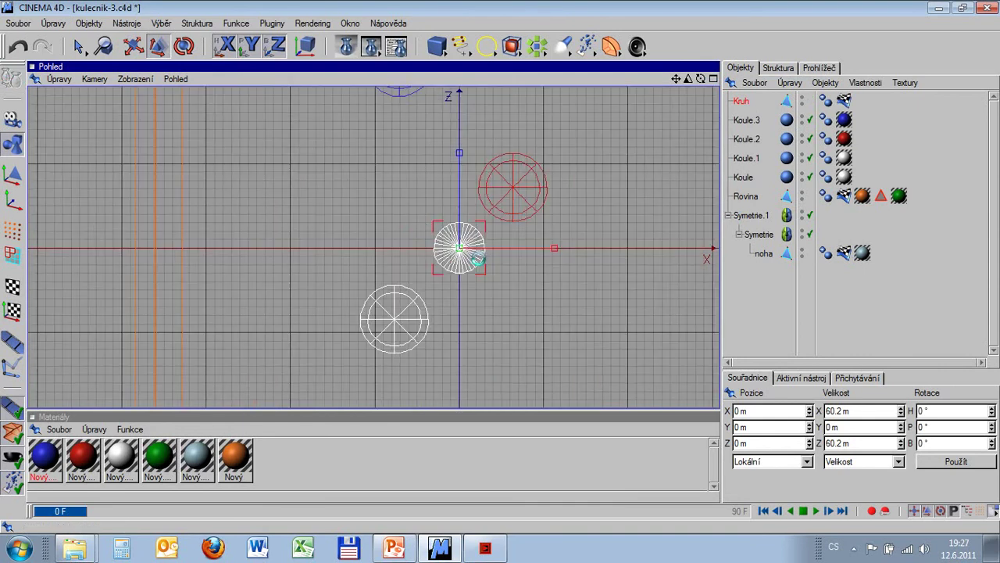
pyautogui.scroll(1, 478, 258)
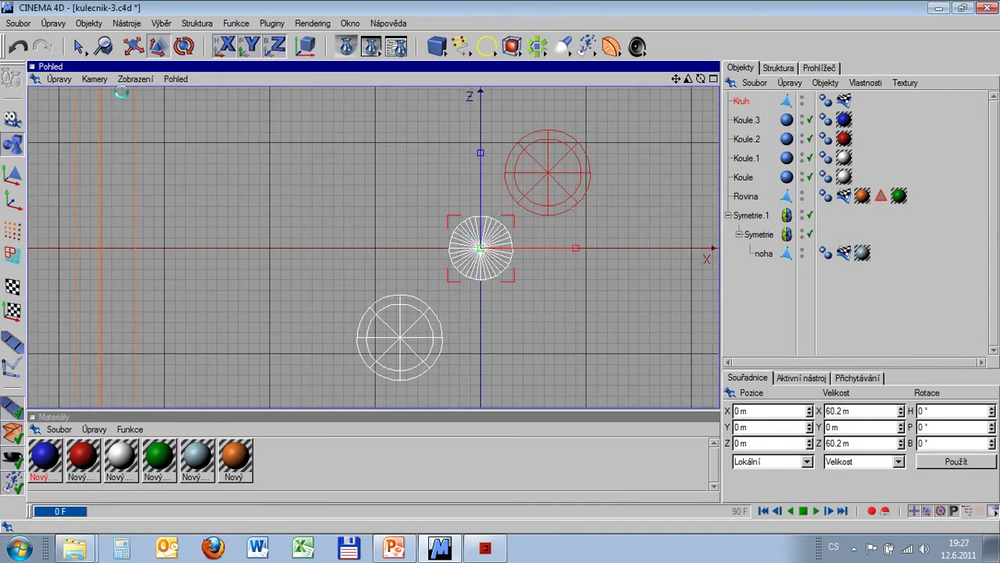
pyautogui.click(12, 256)
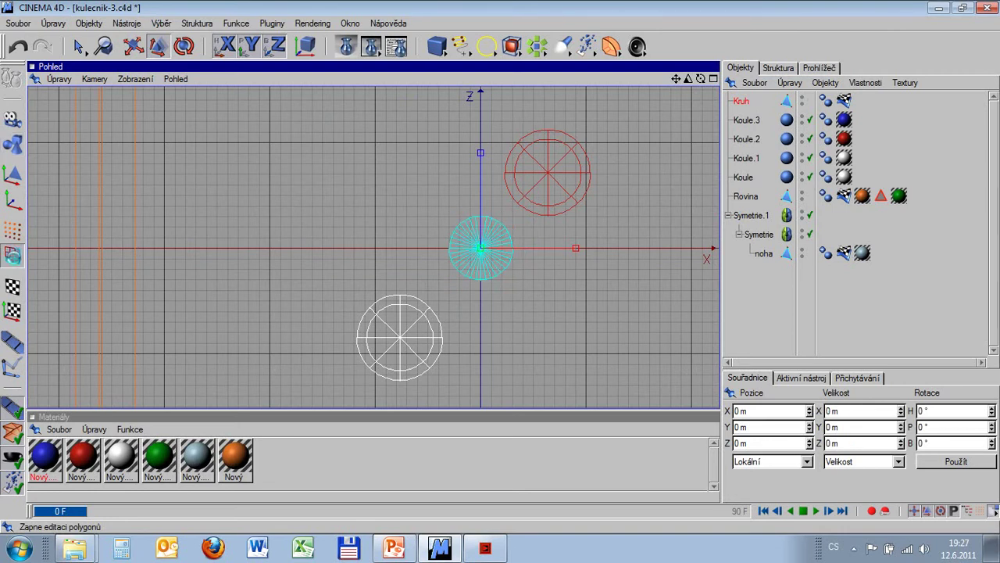
pyautogui.click(78, 47)
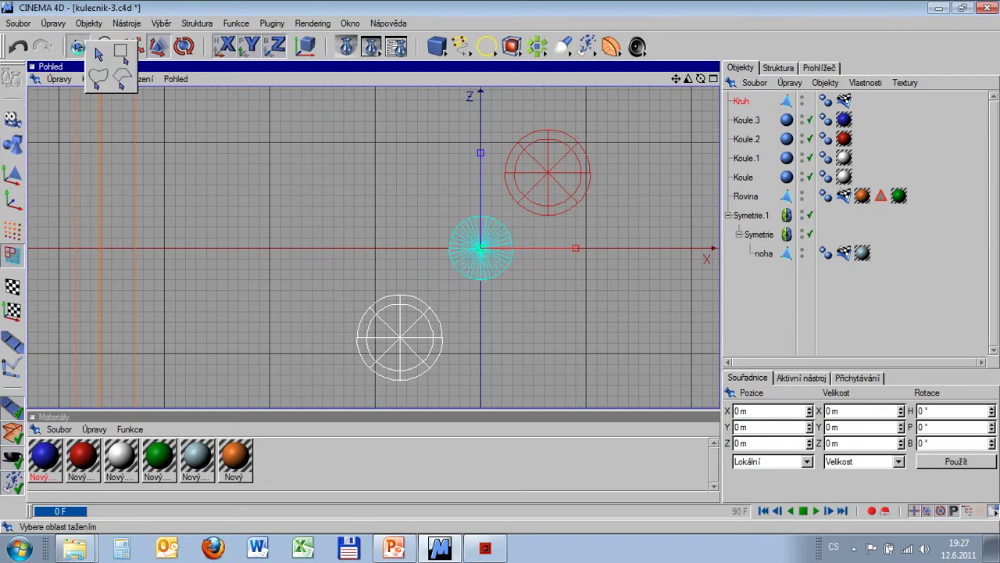
pyautogui.click(99, 53)
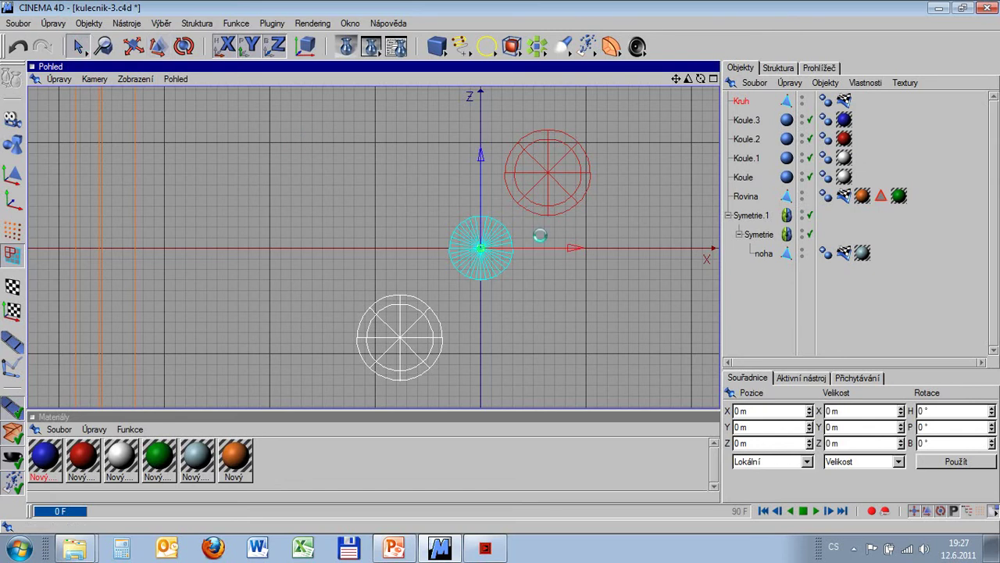
pyautogui.moveTo(464, 232); pyautogui.dragTo(467, 247)
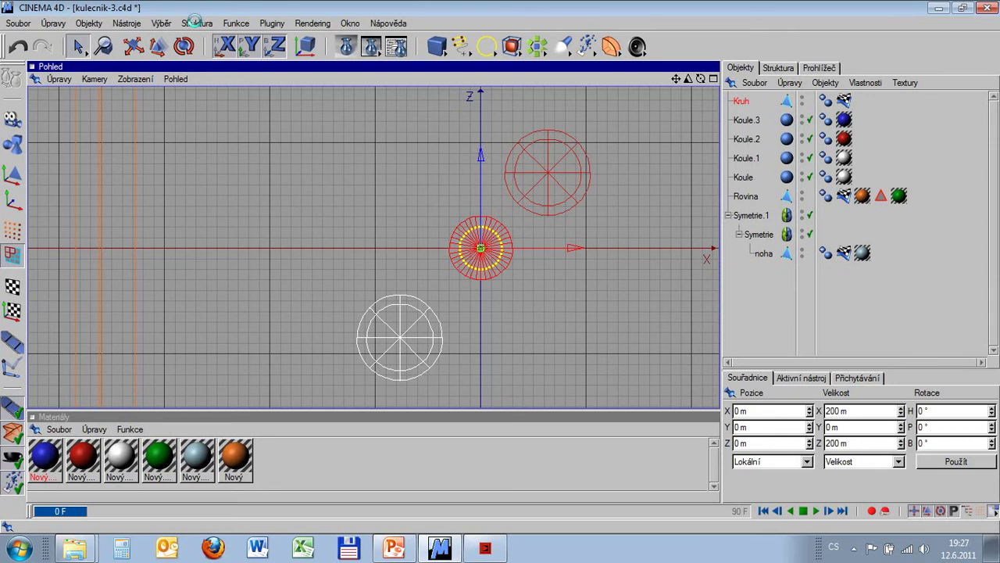
# Apply Extrude Inner (Vytažení uvnitř) to the selected disc polygons, expanding them outward to a size of about 280.8 m.
pyautogui.click(196, 23)
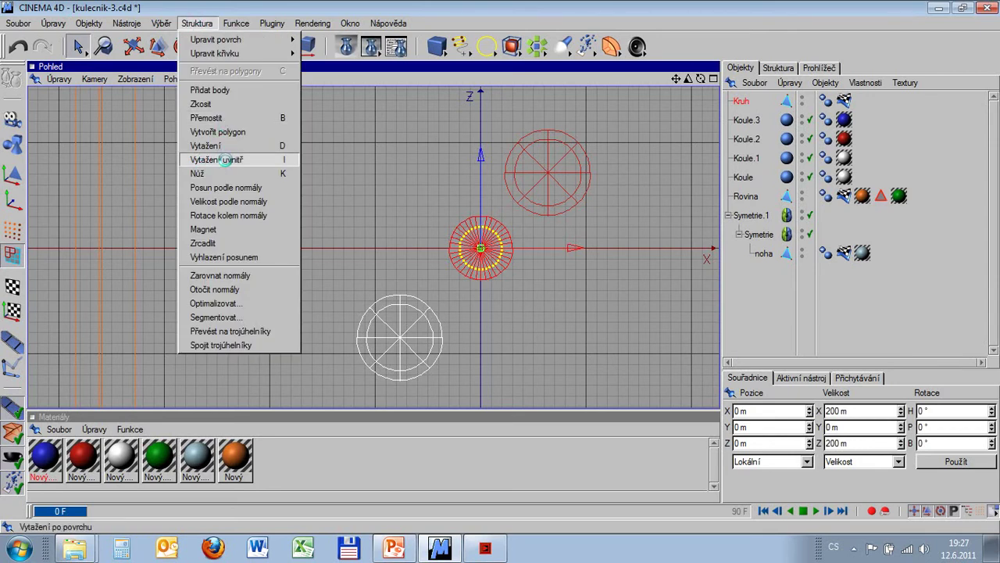
pyautogui.click(222, 159)
pyautogui.moveTo(520, 225); pyautogui.dragTo(500, 264)
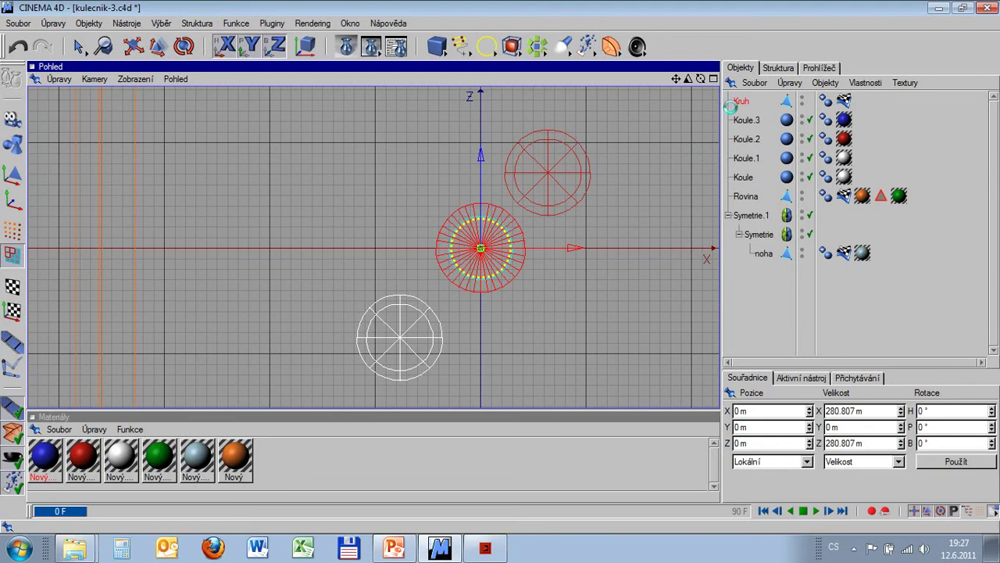
# Move the selected polygons up along Y to about 48.2 m, forming a flared base.
pyautogui.click(714, 79)
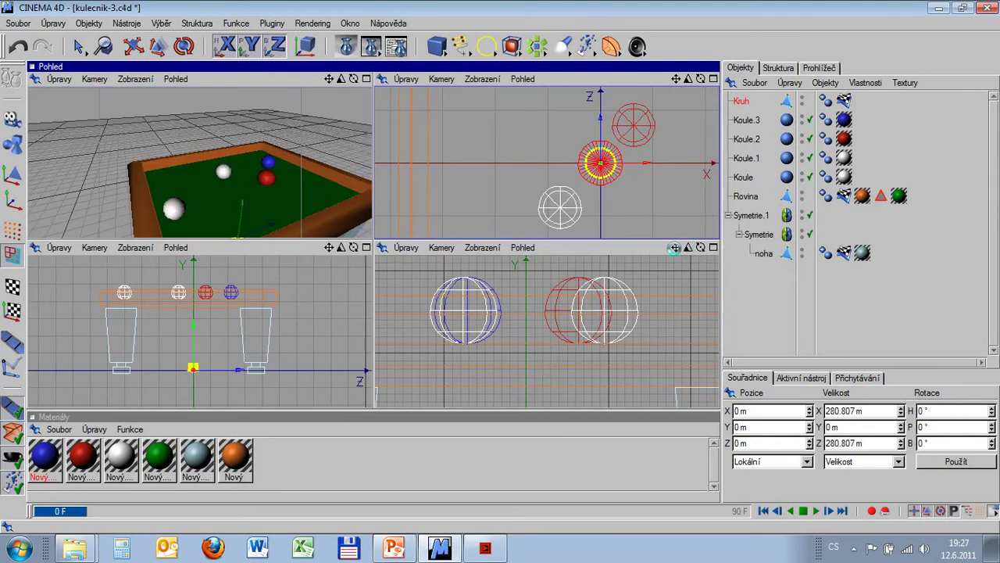
pyautogui.moveTo(675, 247); pyautogui.dragTo(684, 4)
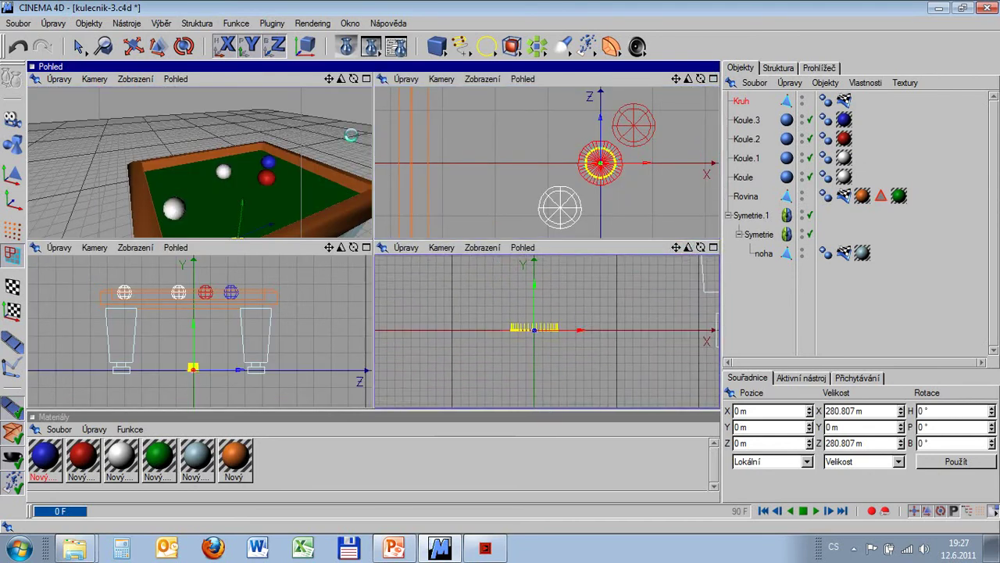
pyautogui.click(133, 46)
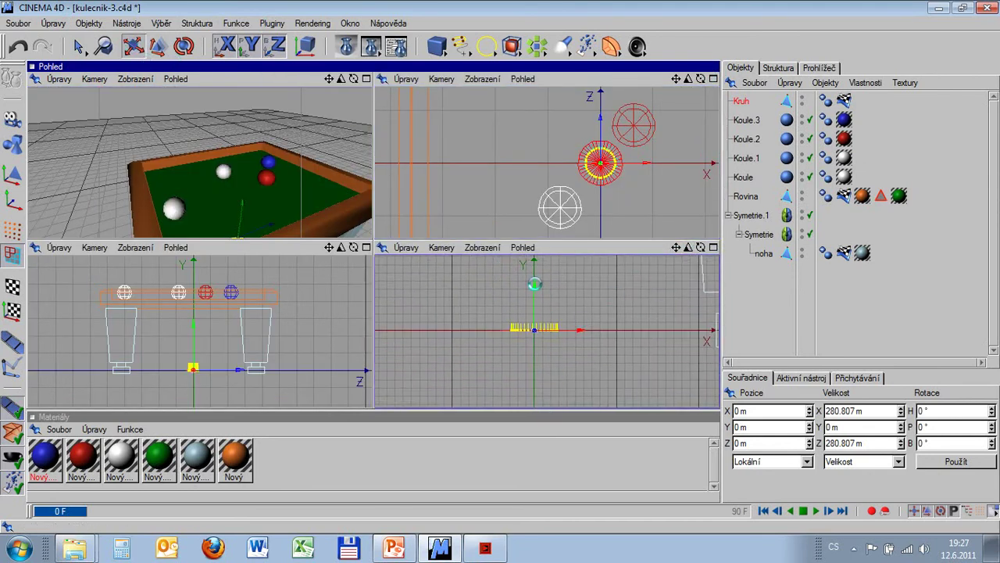
pyautogui.moveTo(534, 283); pyautogui.dragTo(500, 267)
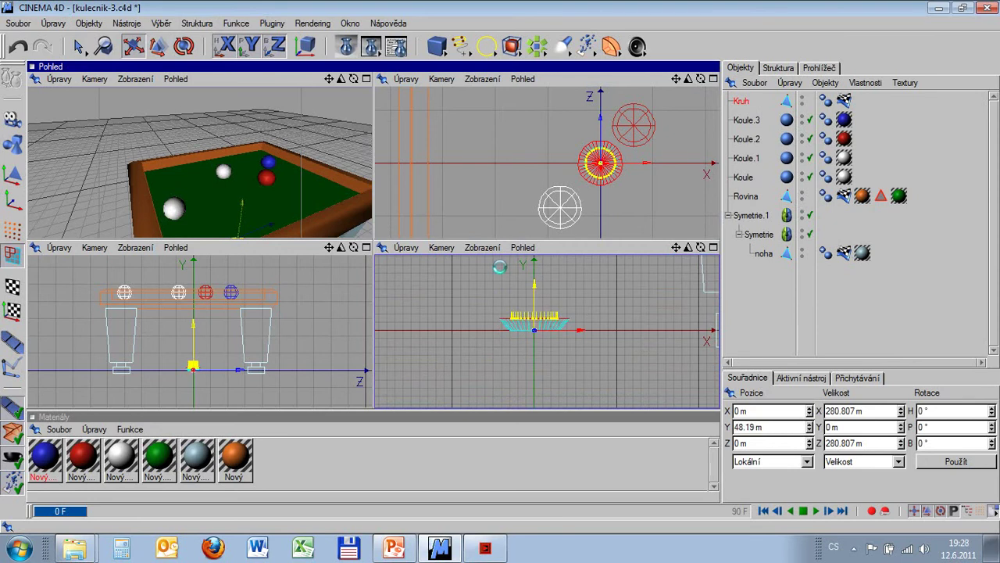
# Extrude (Vytažení) the selected polygons upward into a tall column reaching Y of about 1912 m, above the table.
pyautogui.scroll(-2, 555, 312)
pyautogui.scroll(-1, 576, 306)
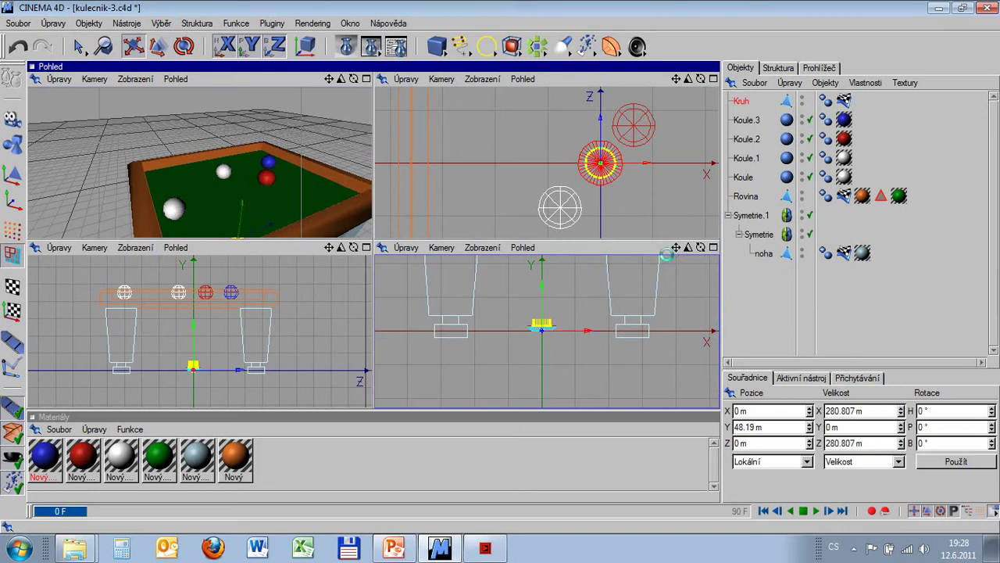
pyautogui.moveTo(675, 247); pyautogui.dragTo(653, 322)
pyautogui.scroll(-1, 500, 267)
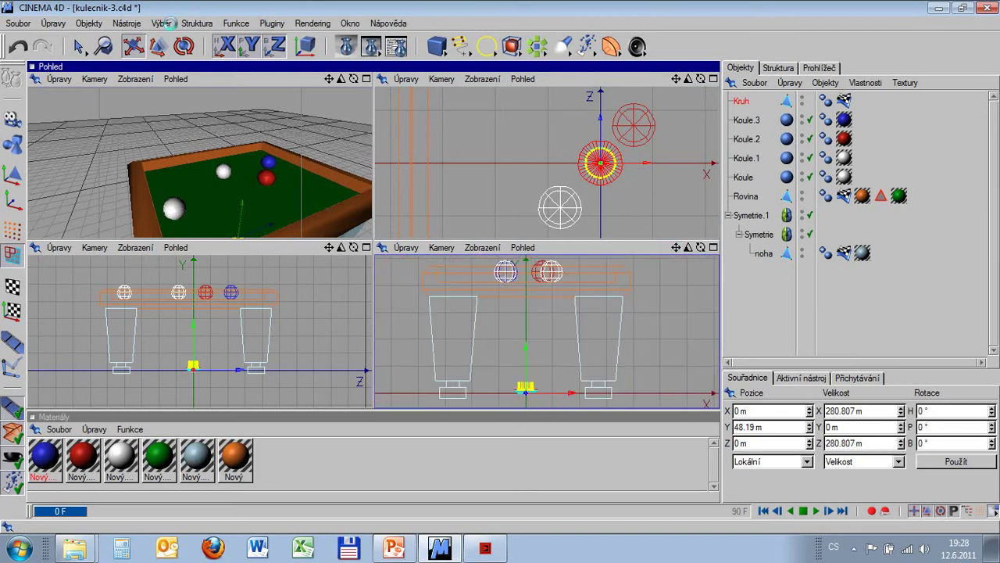
pyautogui.click(168, 22)
pyautogui.moveTo(197, 23)
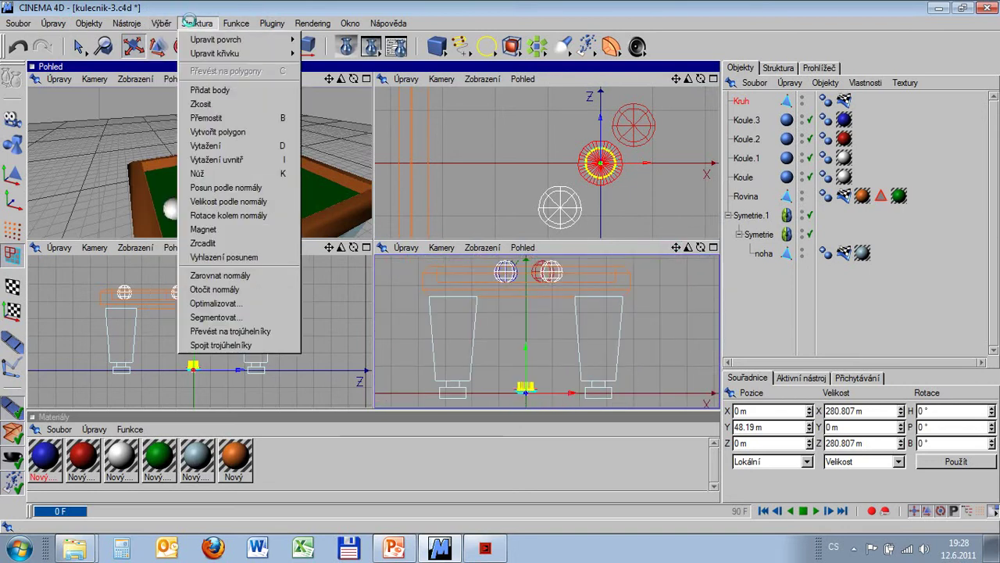
pyautogui.click(205, 146)
pyautogui.moveTo(608, 170); pyautogui.dragTo(500, 236)
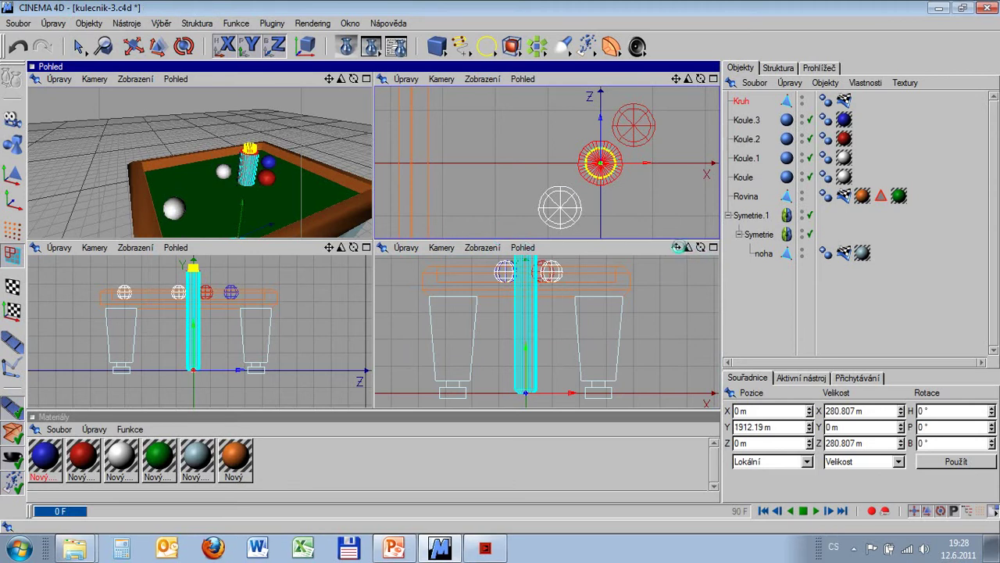
# Scale the column's selected top polygons down to about 120.5 m so that the column tapers upward.
pyautogui.moveTo(676, 247); pyautogui.dragTo(672, 317)
pyautogui.scroll(3, 554, 281)
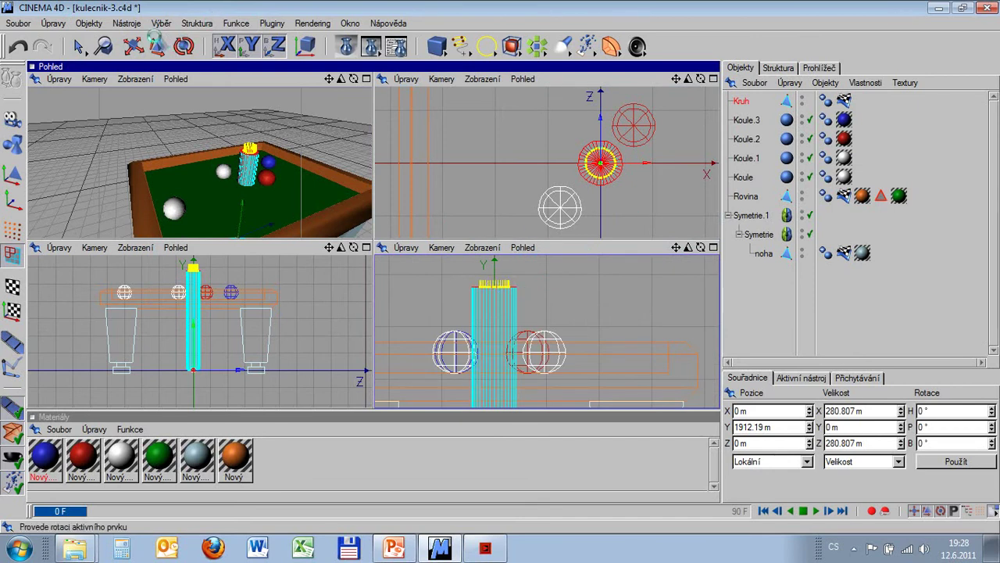
pyautogui.click(156, 45)
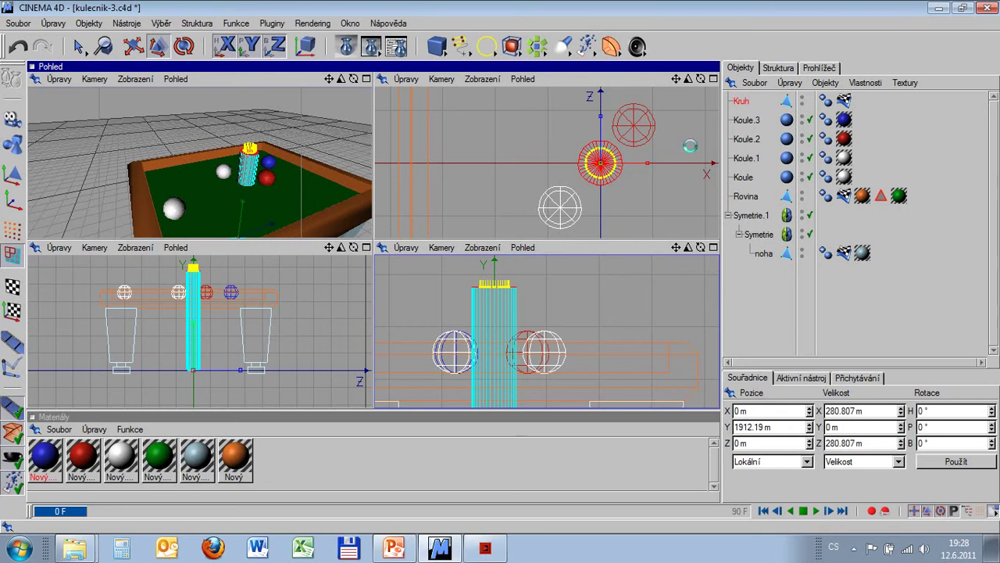
pyautogui.moveTo(690, 146); pyautogui.dragTo(499, 238)
pyautogui.scroll(-3, 531, 345)
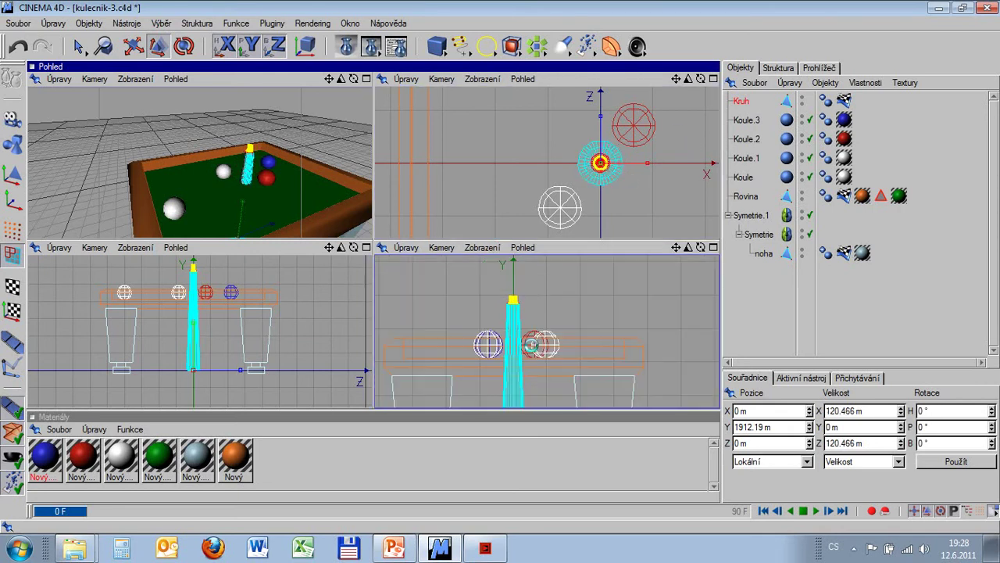
# Extrude (Vytažení) the cue's selected top polygons further upward to a Y of about 2261 m.
pyautogui.scroll(-3, 532, 344)
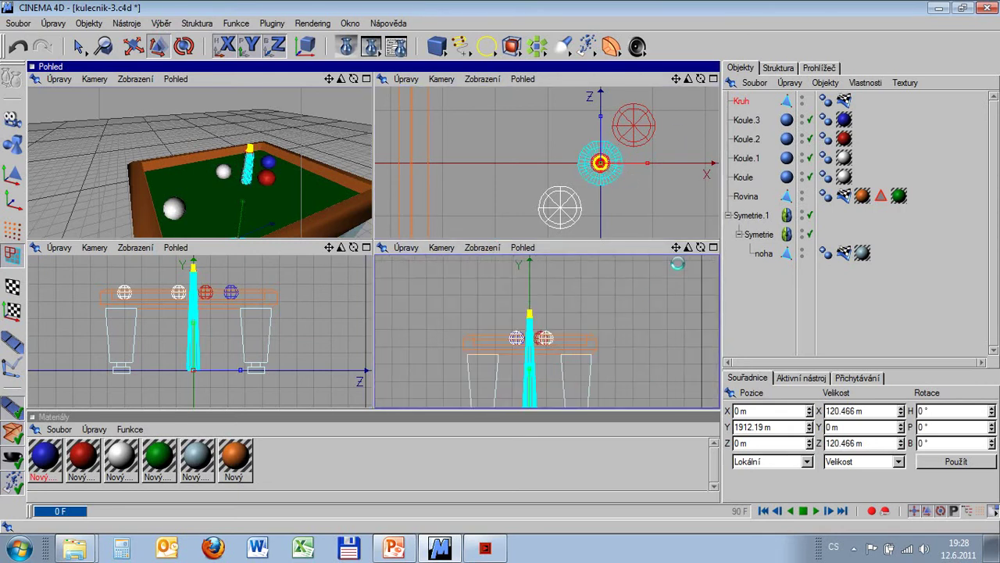
pyautogui.moveTo(673, 247); pyautogui.dragTo(660, 285)
pyautogui.scroll(5, 534, 343)
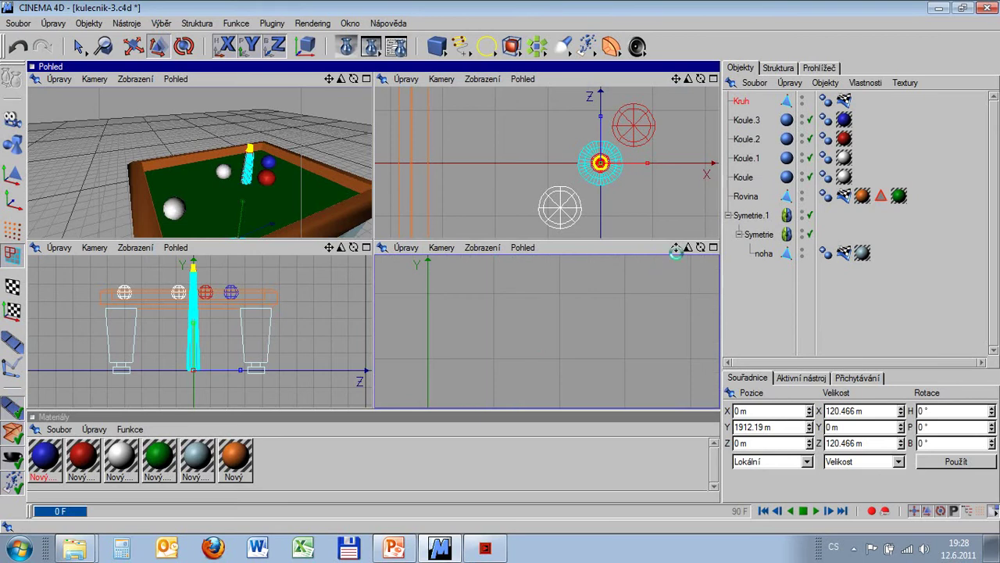
pyautogui.moveTo(677, 247); pyautogui.dragTo(755, 316)
pyautogui.click(196, 23)
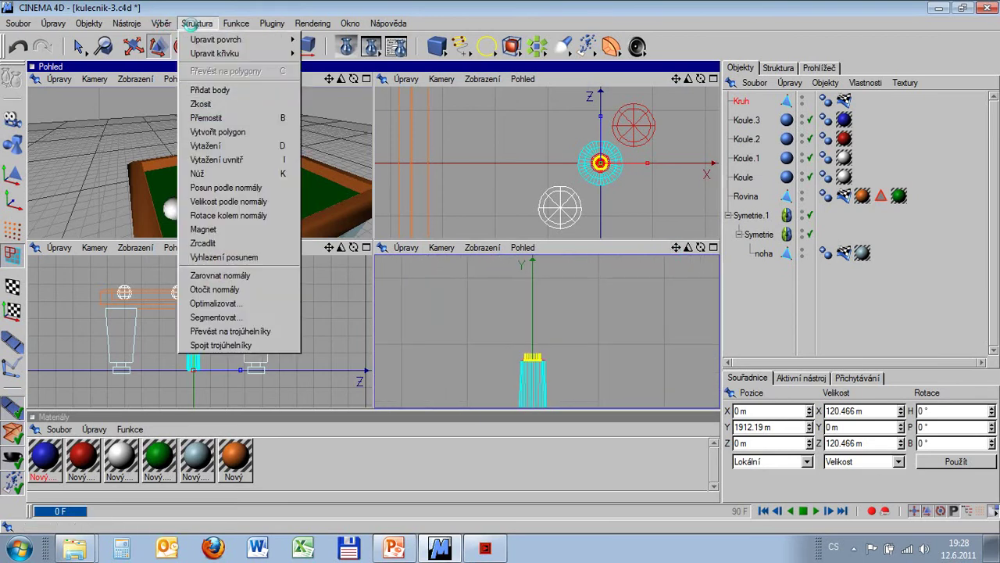
pyautogui.click(210, 146)
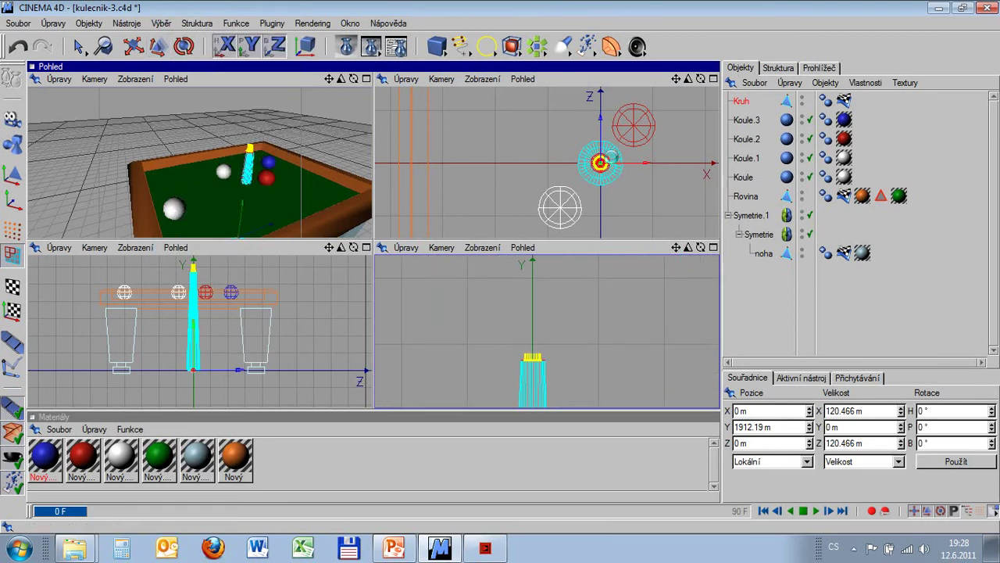
pyautogui.moveTo(601, 162); pyautogui.dragTo(500, 238)
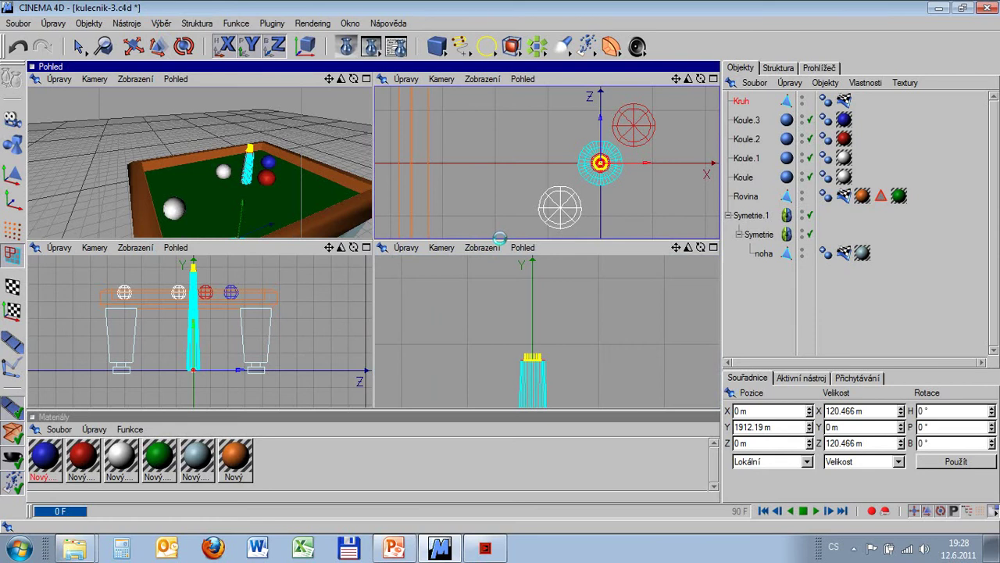
pyautogui.scroll(2, 602, 162)
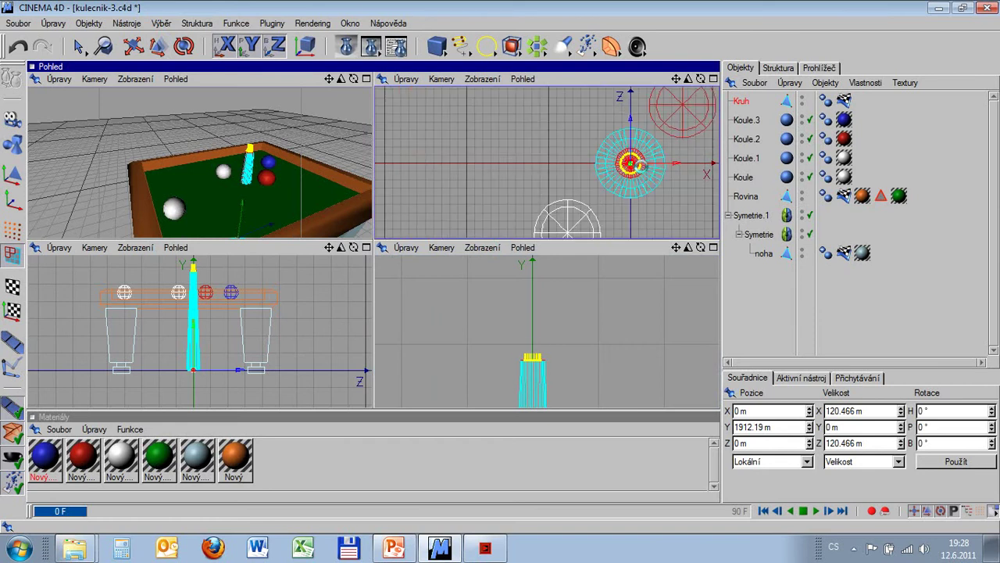
pyautogui.moveTo(640, 166); pyautogui.dragTo(574, 195)
# Switch to editing the cue as a whole object and raise it along Y to about 453.5 m, level with the balls.
pyautogui.scroll(-5, 553, 363)
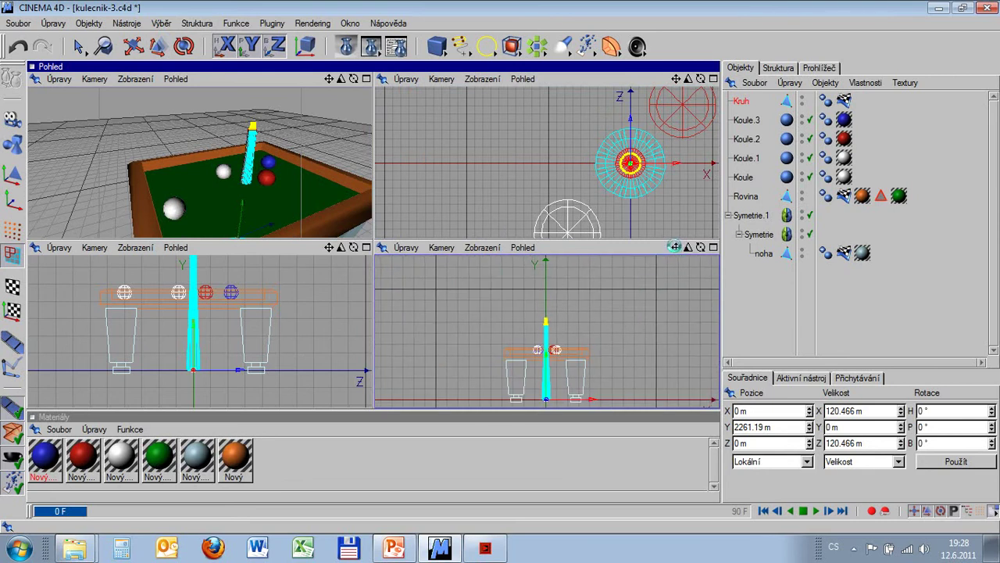
pyautogui.moveTo(676, 247); pyautogui.dragTo(658, 213)
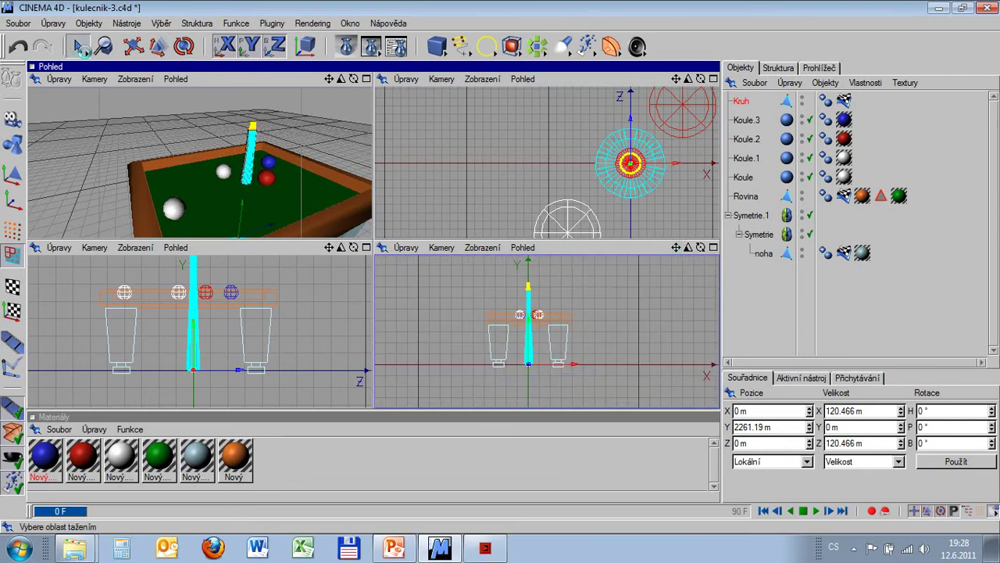
pyautogui.click(133, 46)
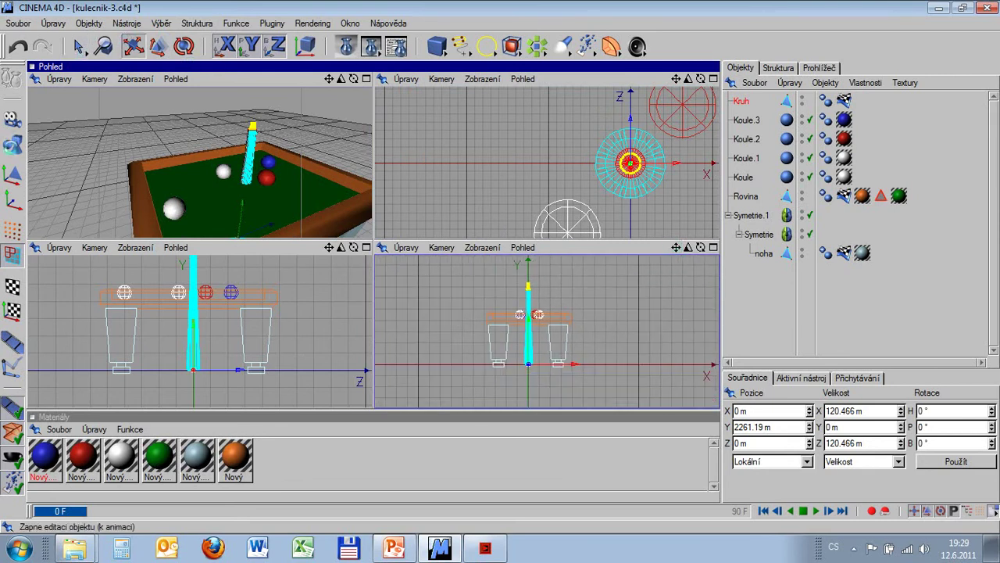
pyautogui.click(13, 145)
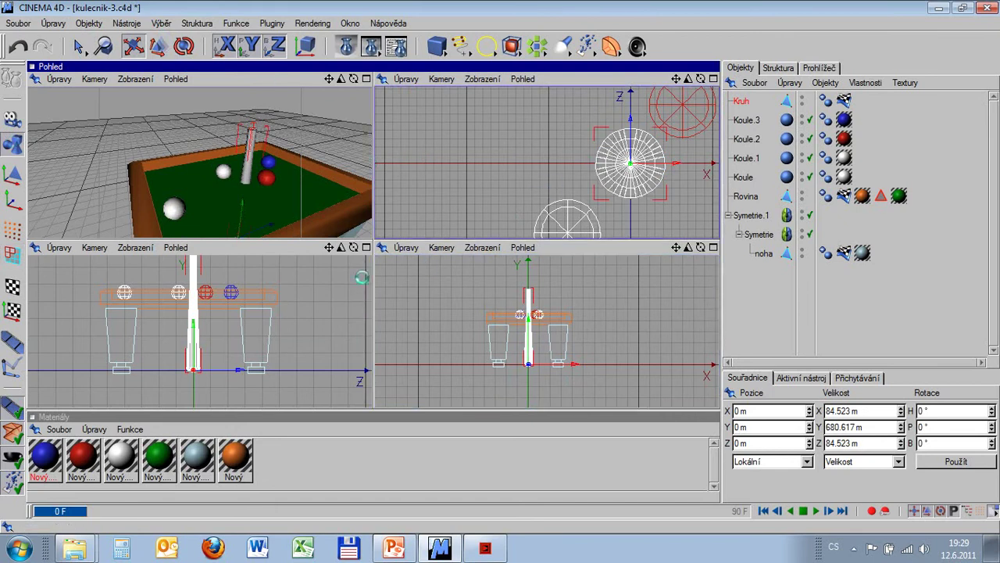
pyautogui.click(367, 246)
pyautogui.scroll(-2, 603, 240)
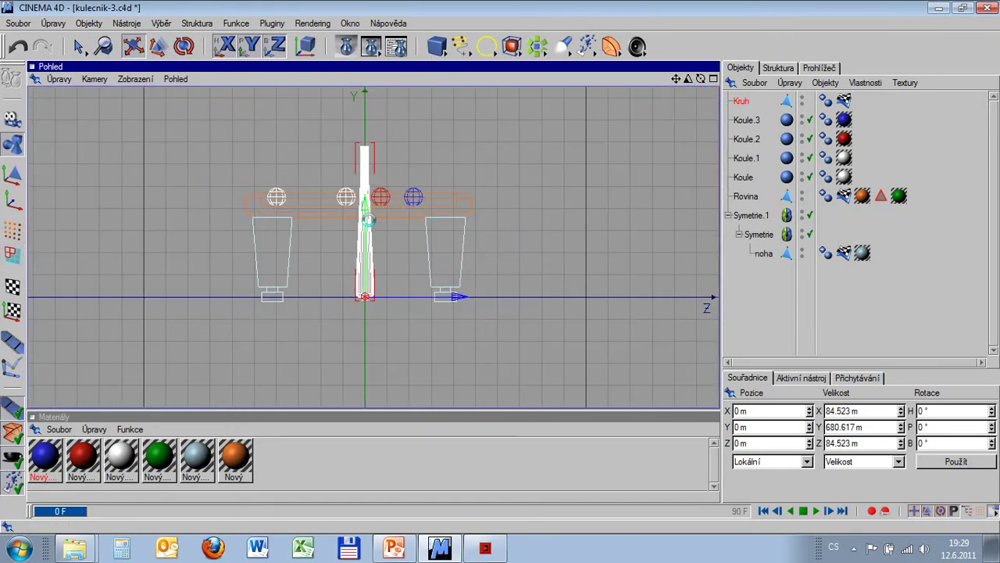
pyautogui.moveTo(368, 221); pyautogui.dragTo(367, 120)
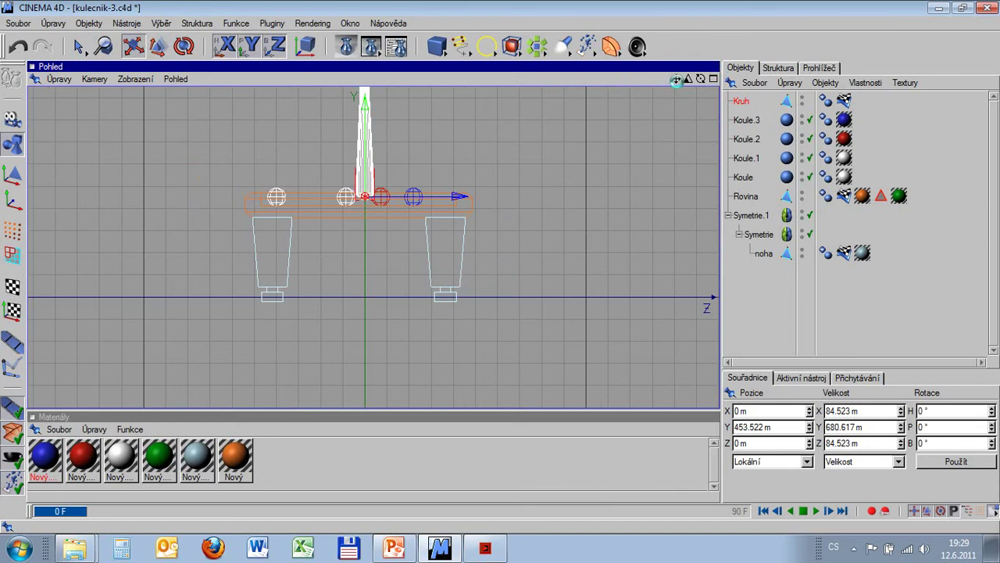
# Tilt the cue to a pitch of about -71.2° and move it to about Y 695 m, Z -1096 m, its tip at the nearest white ball.
pyautogui.moveTo(676, 81); pyautogui.dragTo(500, 268)
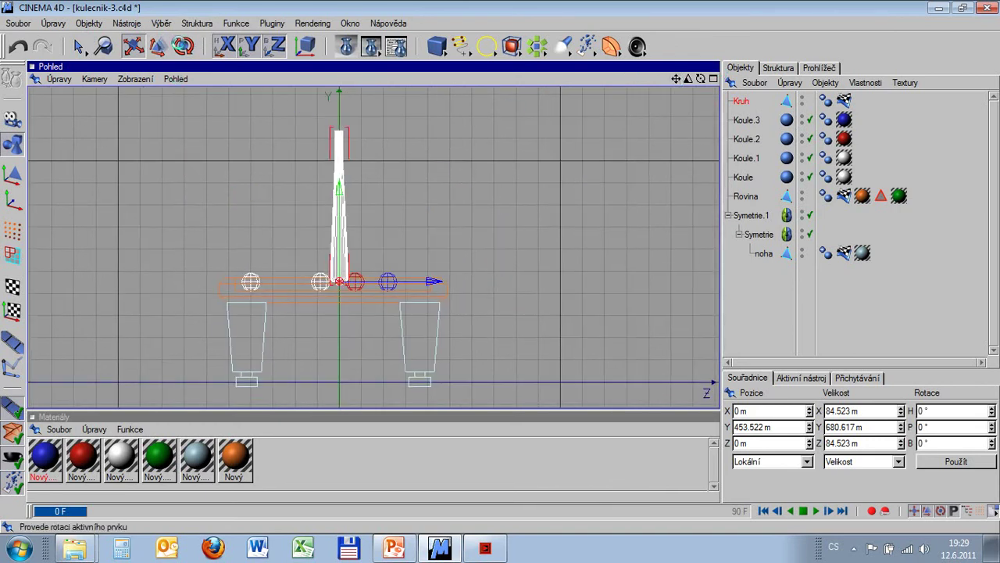
pyautogui.click(183, 46)
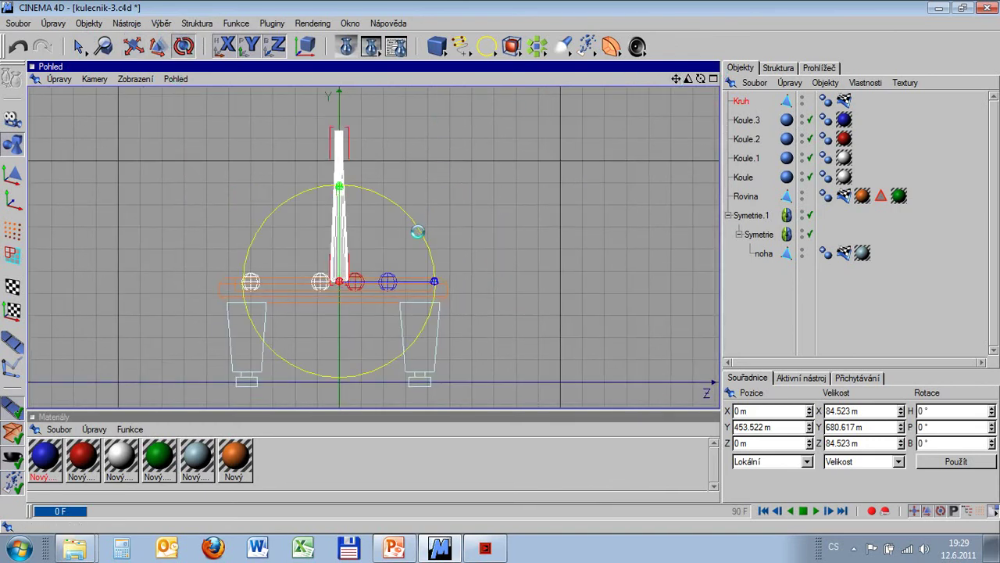
pyautogui.moveTo(419, 230); pyautogui.dragTo(285, 361)
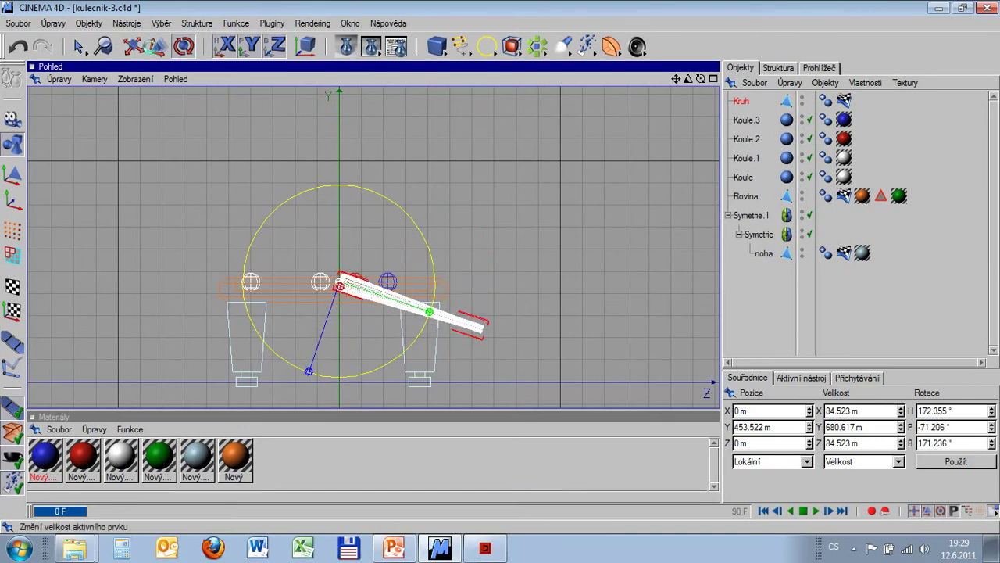
pyautogui.click(134, 46)
pyautogui.moveTo(500, 265); pyautogui.dragTo(258, 210)
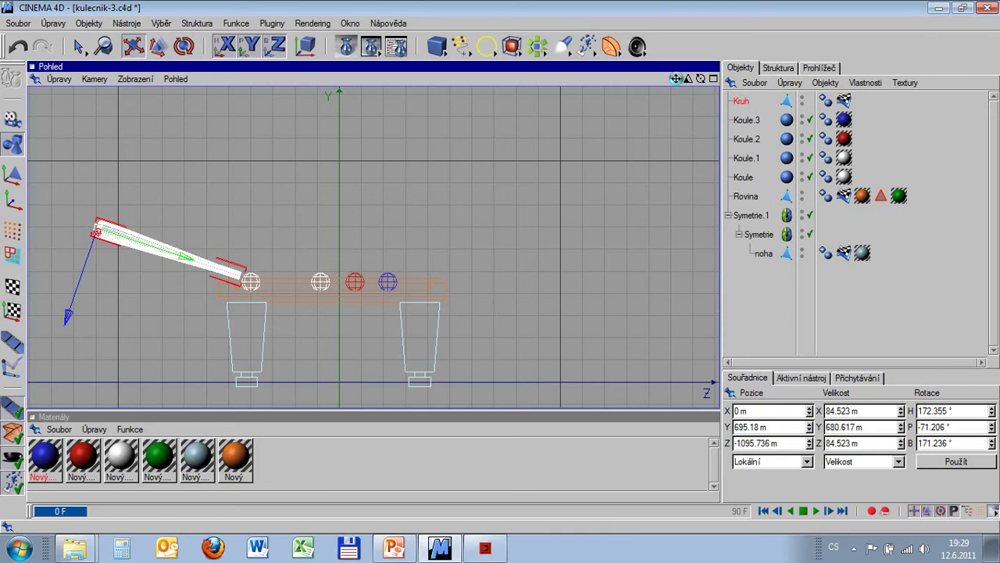
# Stretch the cue lengthwise to a Y size of about 956.6 m, then scale it uniformly down to about 56.3 by 637.6 m.
pyautogui.moveTo(675, 79); pyautogui.dragTo(672, 79)
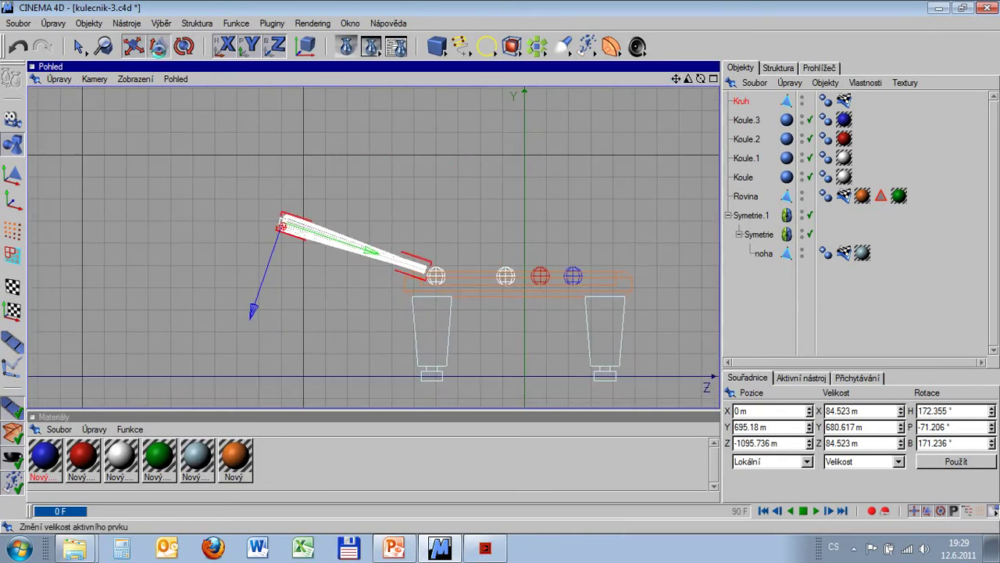
pyautogui.click(158, 46)
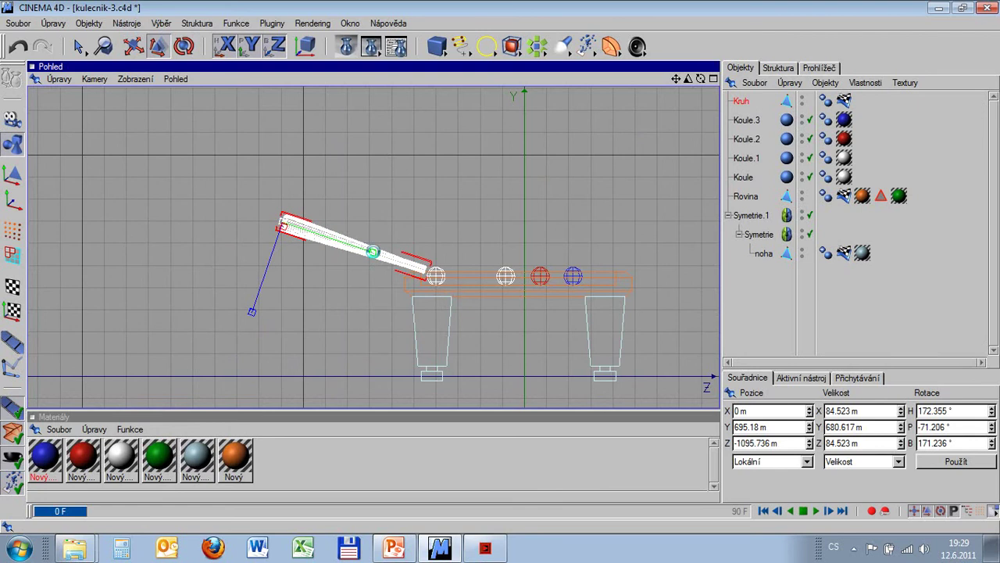
pyautogui.moveTo(373, 252); pyautogui.dragTo(441, 275)
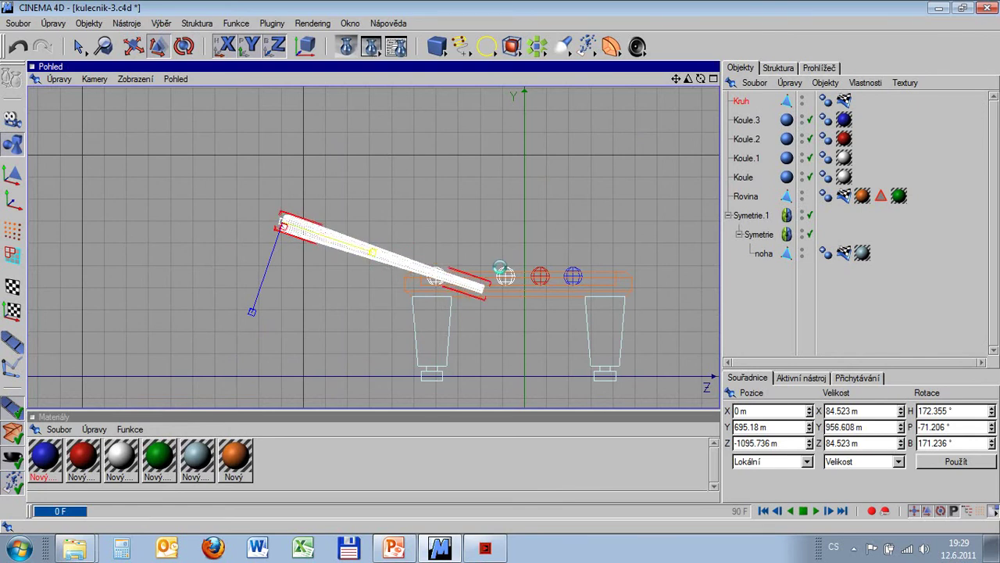
pyautogui.click(713, 78)
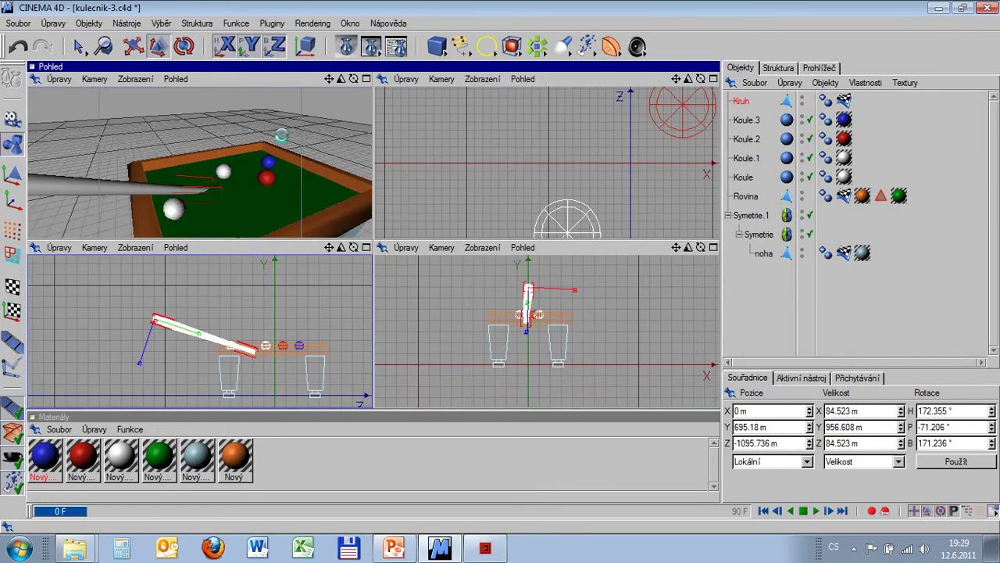
pyautogui.moveTo(193, 103); pyautogui.dragTo(115, 103)
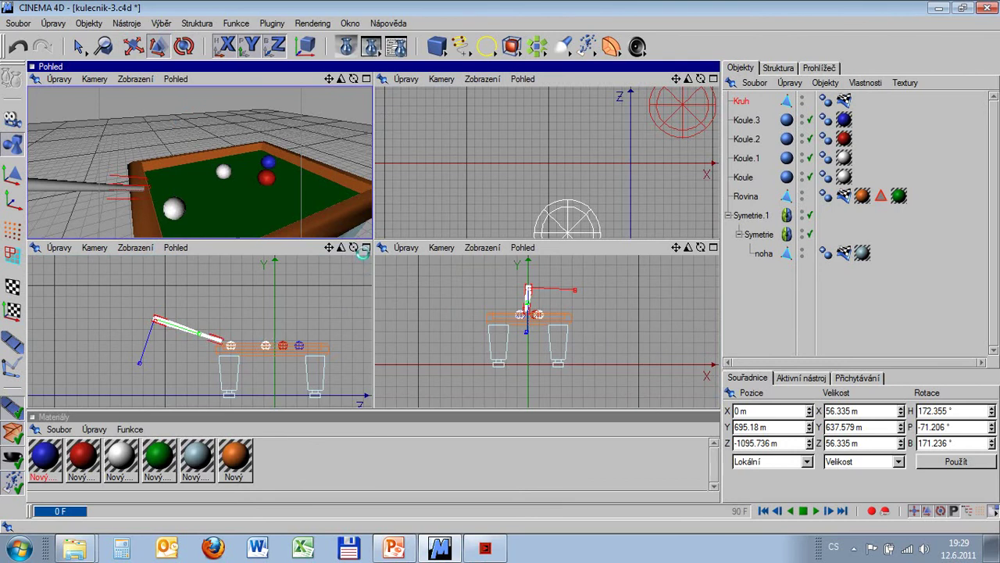
# Lengthen the cue to a Y size of about 802 m and move it back to about Y 771.5 m, Z -1307.6 m.
pyautogui.click(365, 247)
pyautogui.scroll(3, 349, 259)
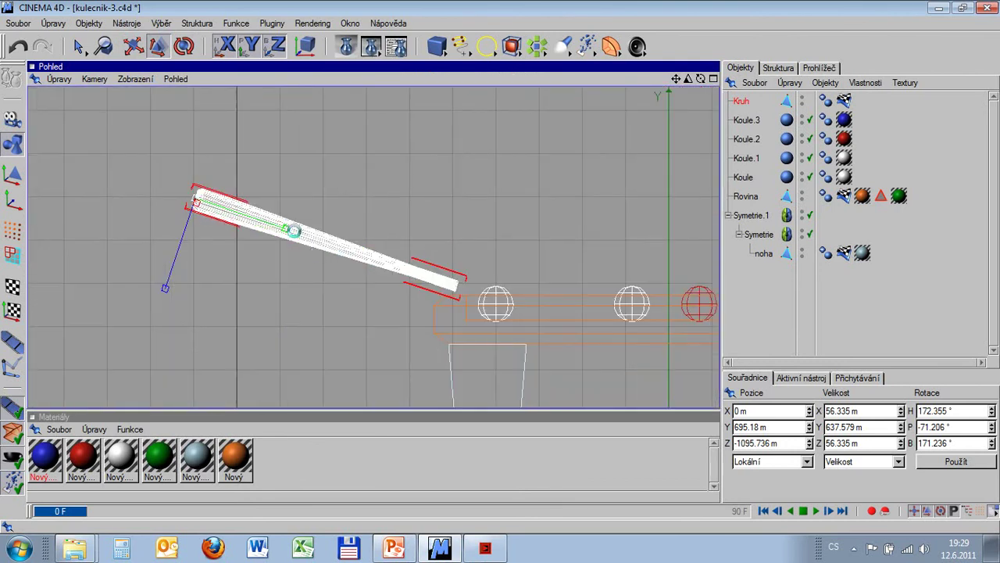
pyautogui.moveTo(284, 229); pyautogui.dragTo(500, 267)
pyautogui.click(133, 46)
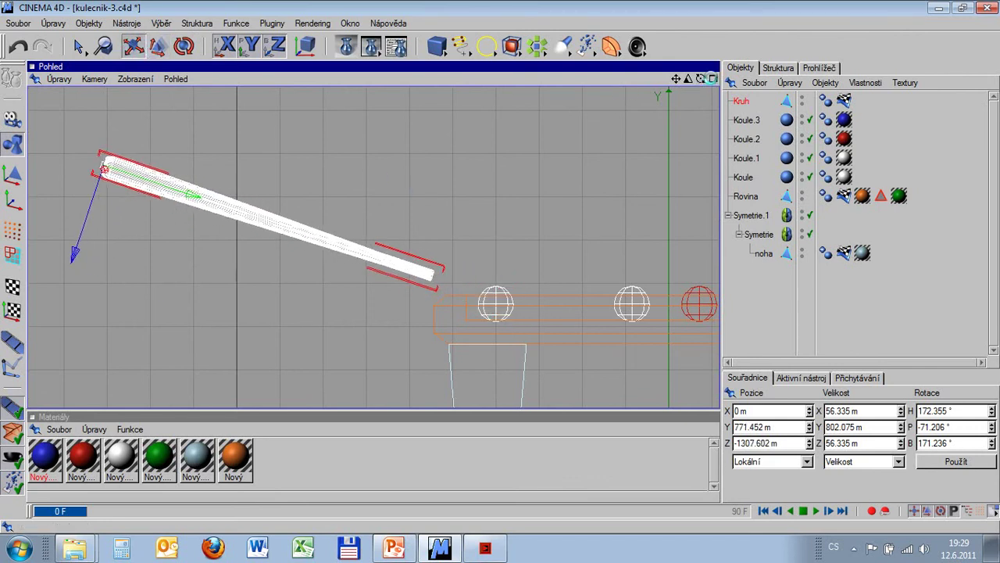
pyautogui.click(713, 78)
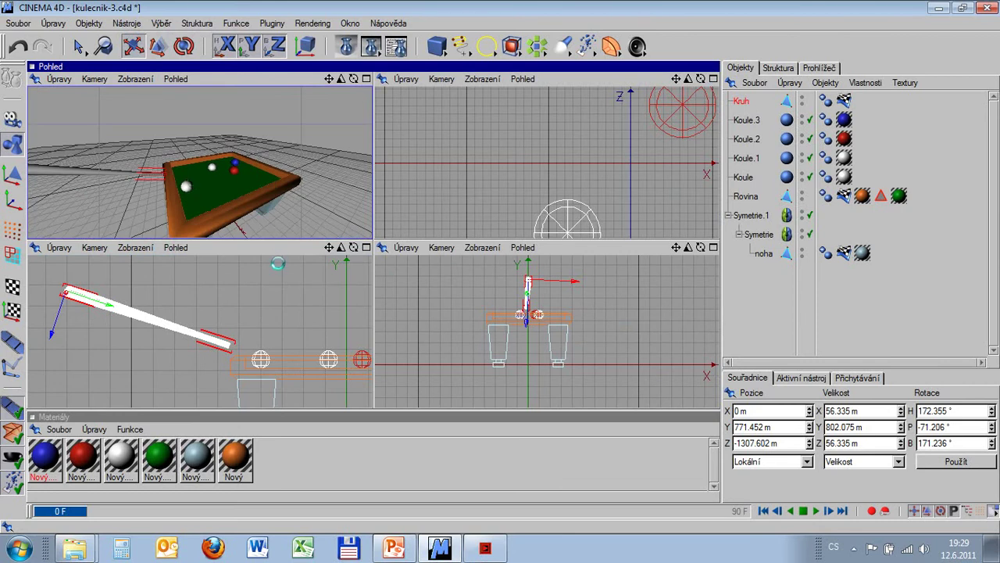
# Bring the whole cue into view from above and save the scene file kulecnik-3.c4d.
pyautogui.scroll(-10, 691, 178)
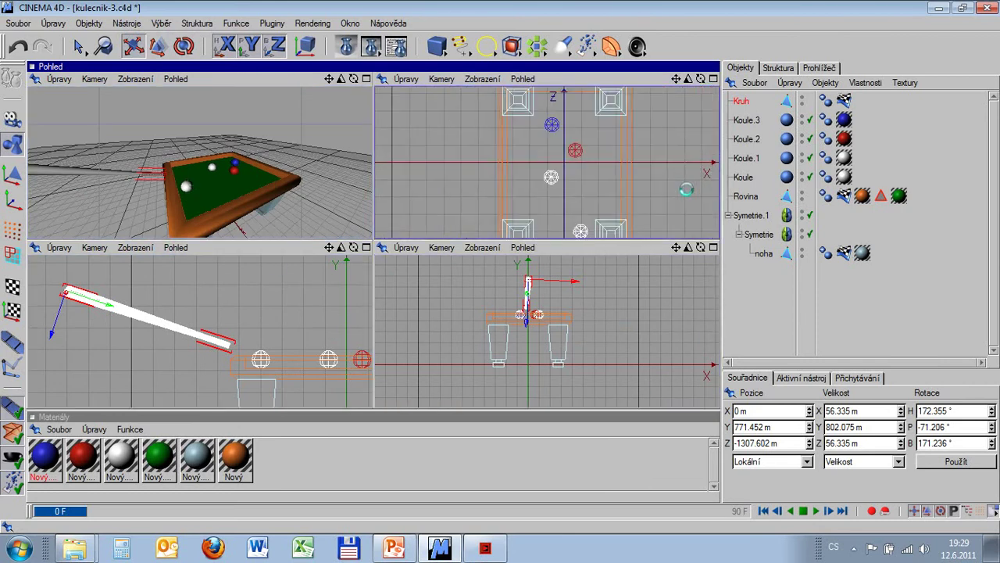
pyautogui.click(713, 79)
pyautogui.scroll(-2, 596, 230)
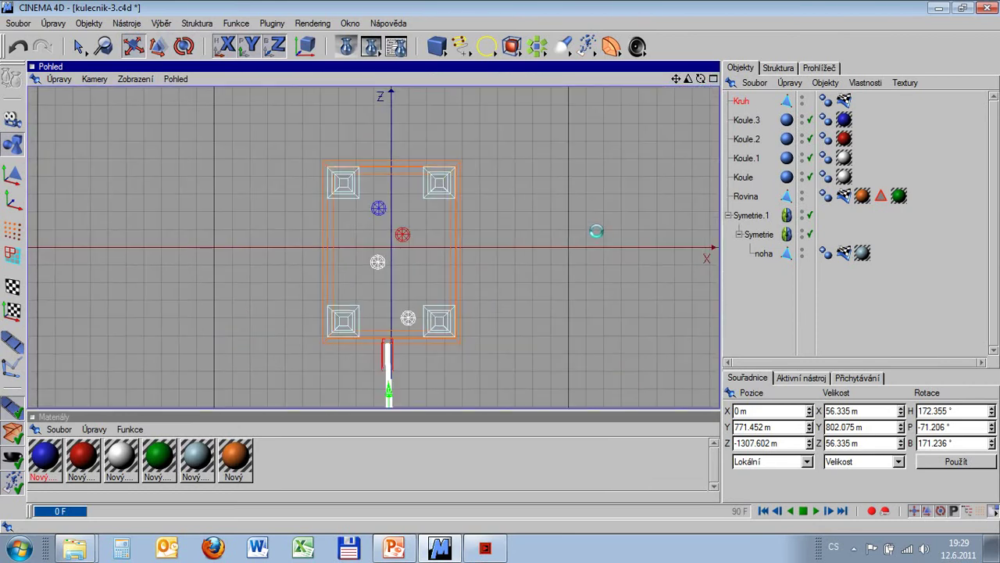
pyautogui.moveTo(676, 78); pyautogui.dragTo(676, 68)
pyautogui.moveTo(500, 266); pyautogui.dragTo(469, 167)
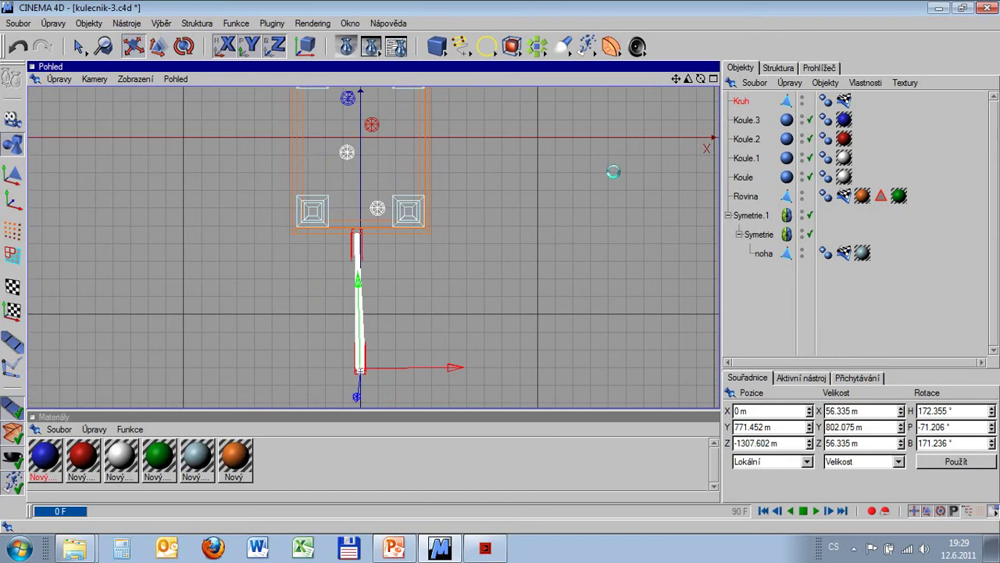
pyautogui.click(17, 23)
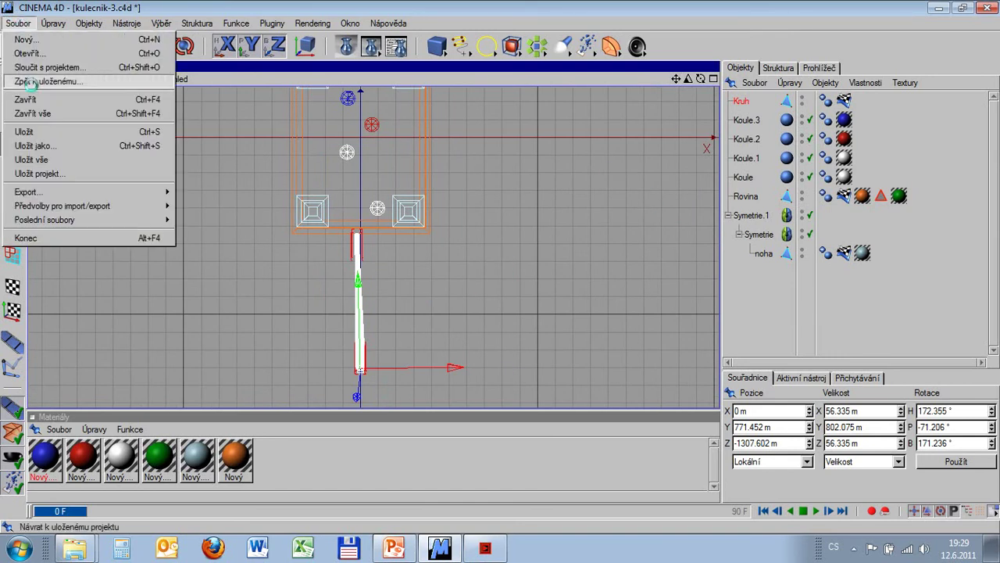
pyautogui.click(26, 133)
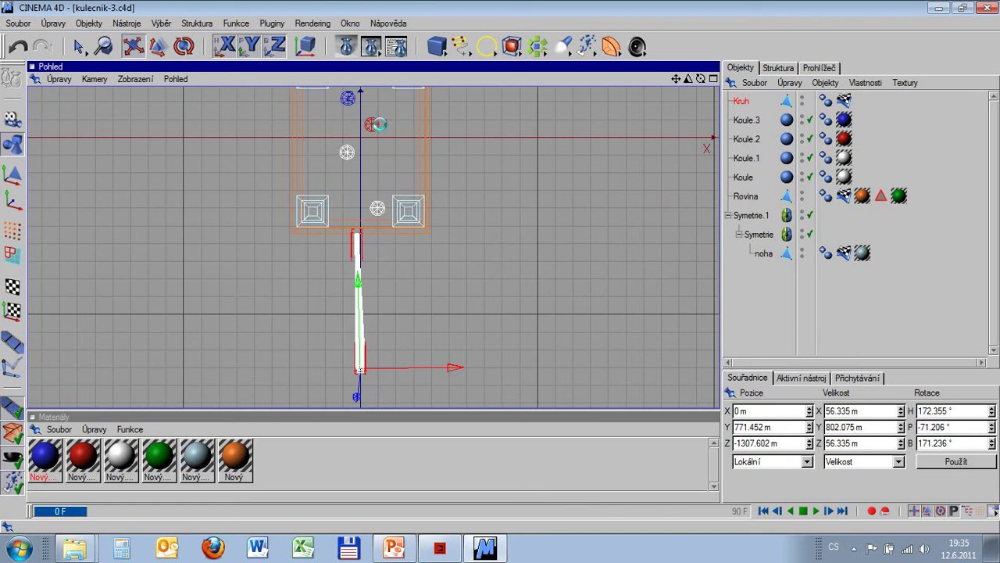
# Move the cue to about X 169.7 m, Z -1291 m and rotate it to about H 164°, P -65.1°, B 160.6°.
pyautogui.moveTo(481, 294); pyautogui.dragTo(511, 268)
pyautogui.click(184, 47)
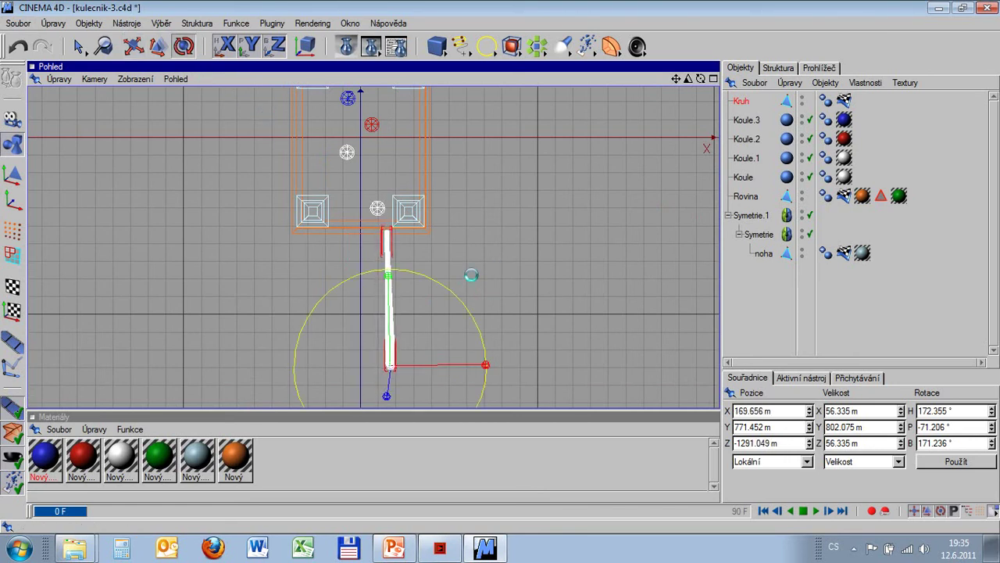
pyautogui.moveTo(467, 310)
pyautogui.mouseDown()
pyautogui.moveTo(458, 292)
pyautogui.moveTo(467, 297)
pyautogui.mouseUp()
# Shift the cue to about X 211 m, Z -1286.9 m and rotate it to about H 169.7°, P -64.8°, B 161.8°.
pyautogui.click(133, 46)
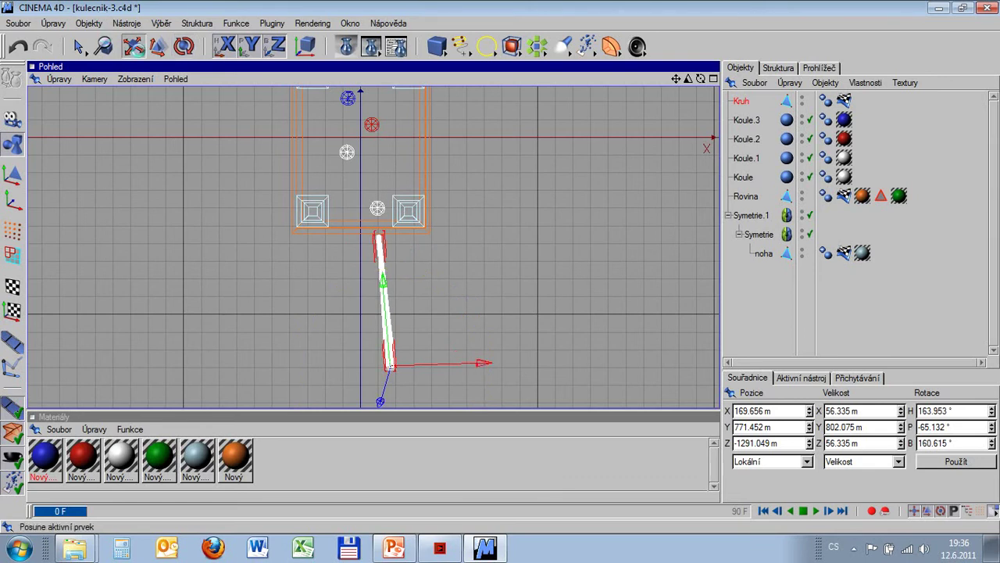
pyautogui.moveTo(487, 226); pyautogui.dragTo(493, 229)
pyautogui.click(182, 43)
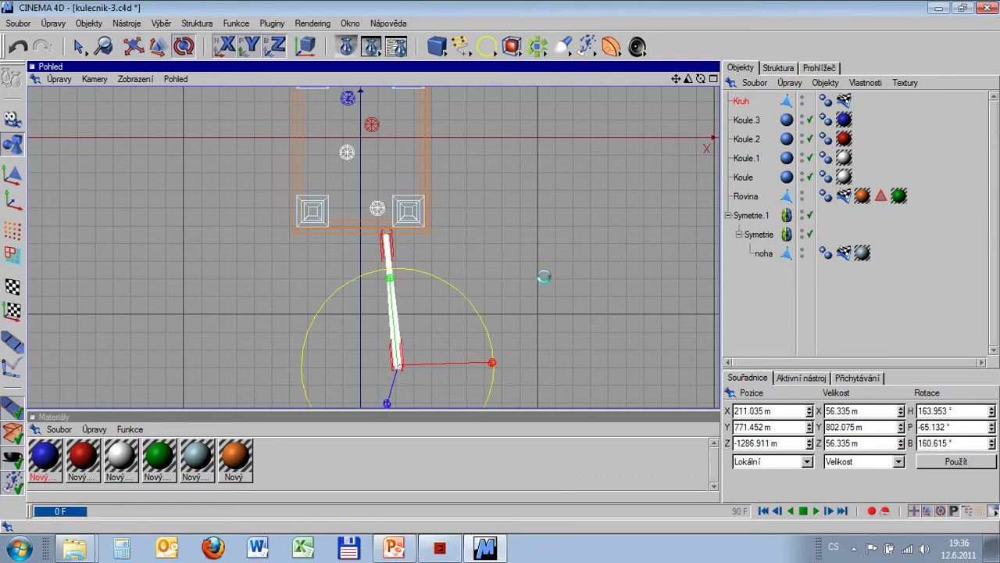
pyautogui.moveTo(480, 315); pyautogui.dragTo(476, 306)
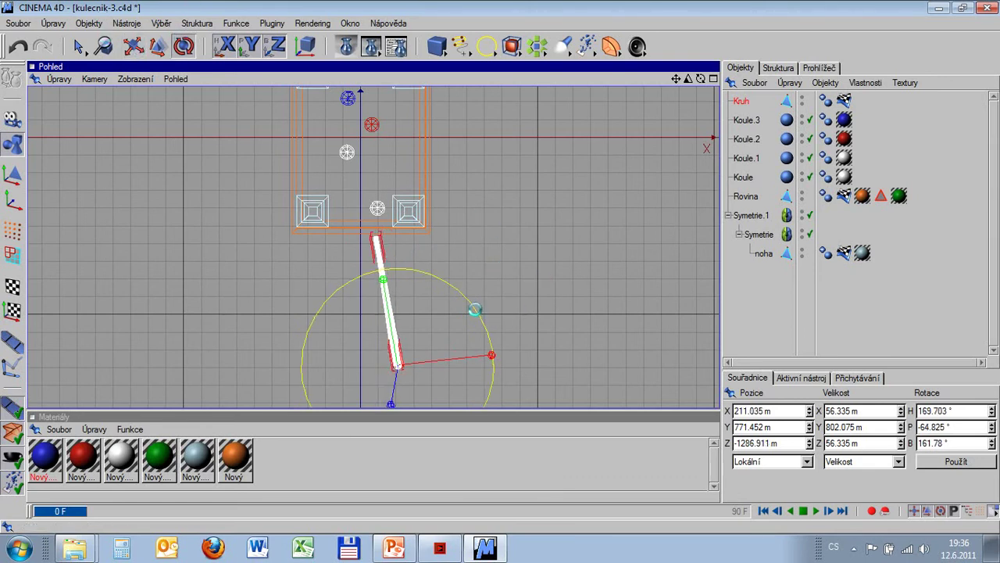
# Move the angled cue to about X 281.4 m, Z -1257.9 m, beside the table's short edge near the closest white ball.
pyautogui.click(133, 46)
pyautogui.moveTo(488, 269); pyautogui.dragTo(500, 264)
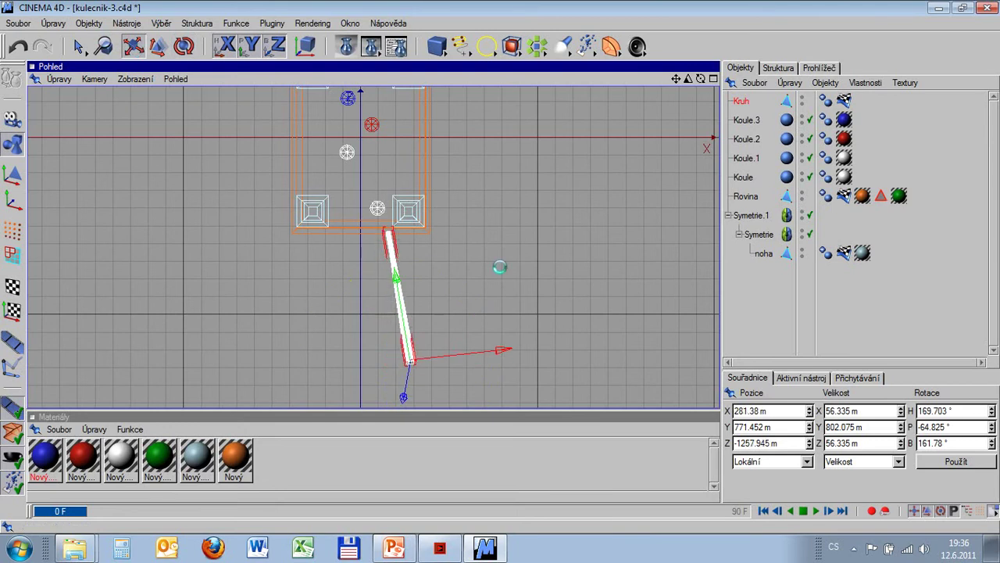
pyautogui.click(713, 79)
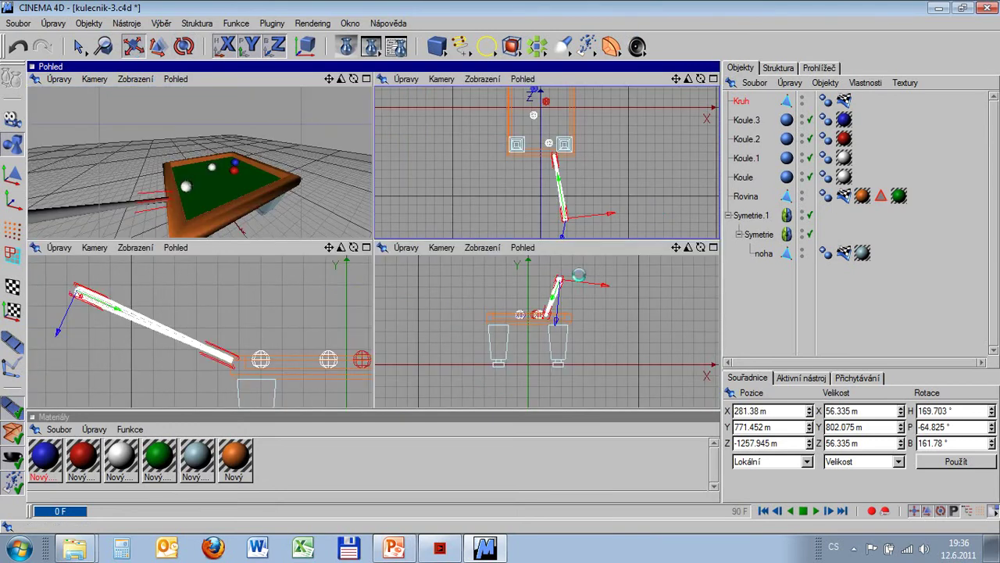
# In the side view, raise the cue to about Y 855.5 m, Z -1236.3 m so its tip clears the table's edge.
pyautogui.click(366, 247)
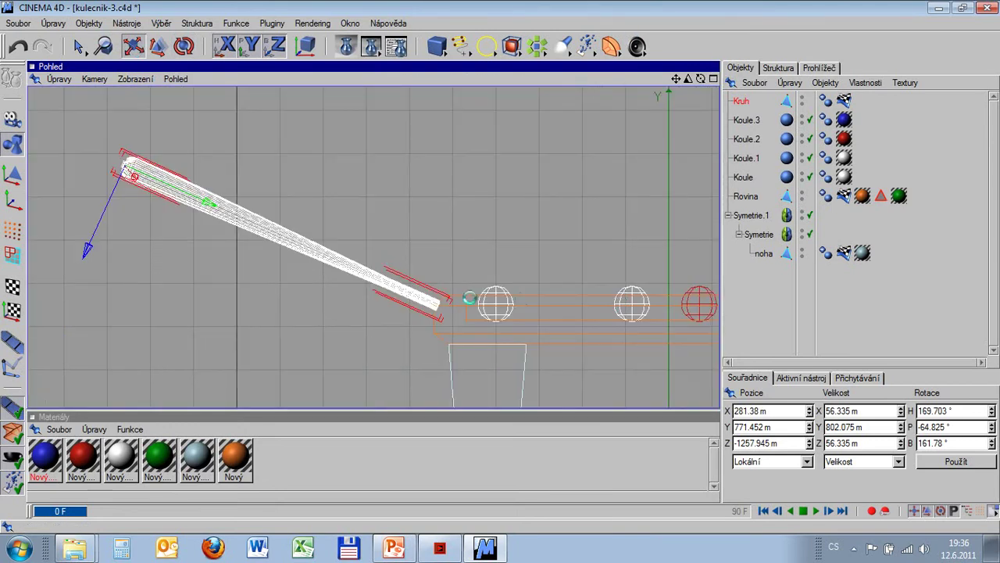
pyautogui.scroll(2, 469, 298)
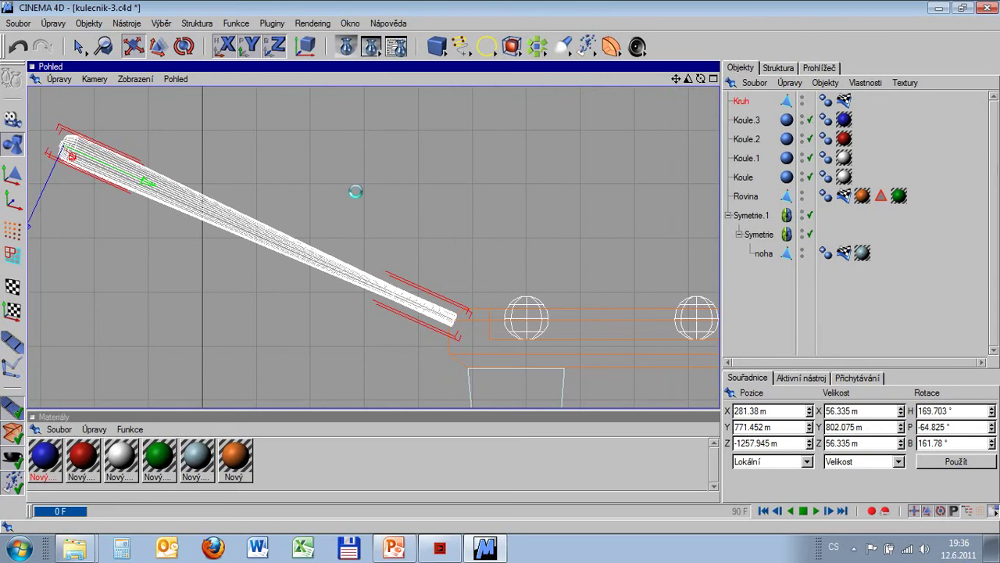
pyautogui.moveTo(350, 193); pyautogui.dragTo(500, 268)
pyautogui.scroll(-1, 309, 168)
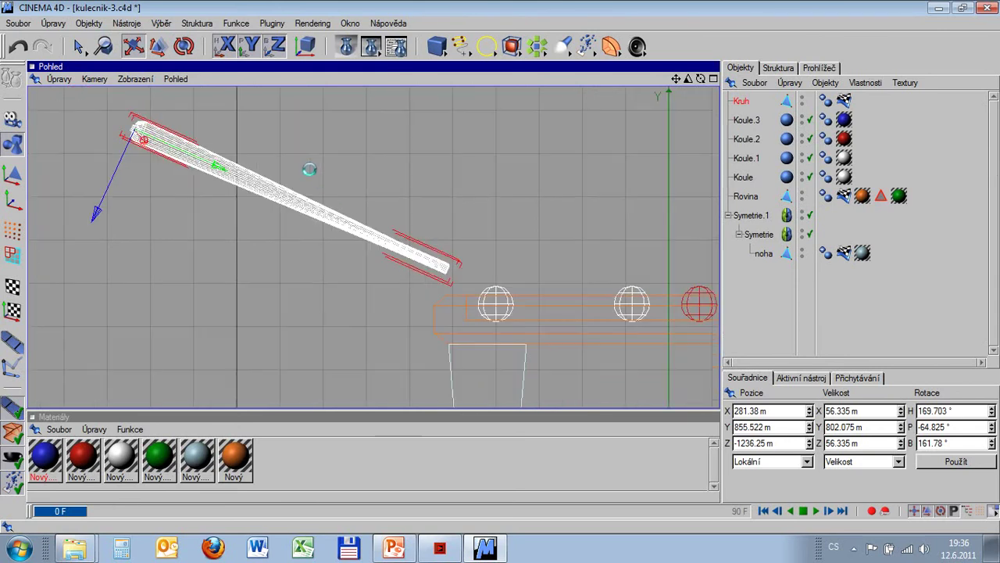
# Rotate the cue to about H 170.8°, P -61.7°, B 163° and move it to about Y 870.8 m, Z -1188.8 m.
pyautogui.press('r')
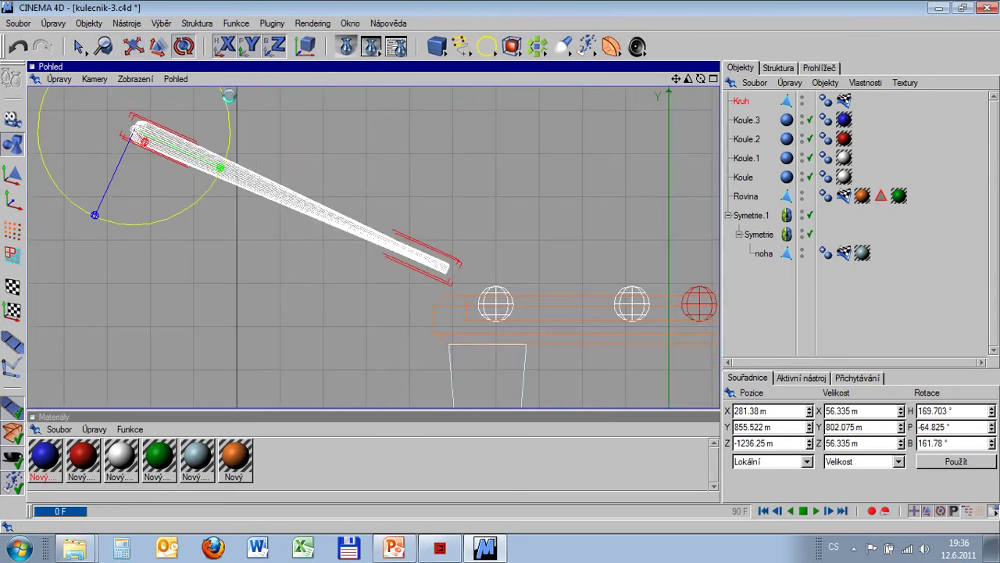
pyautogui.moveTo(228, 95); pyautogui.dragTo(227, 102)
pyautogui.press('e')
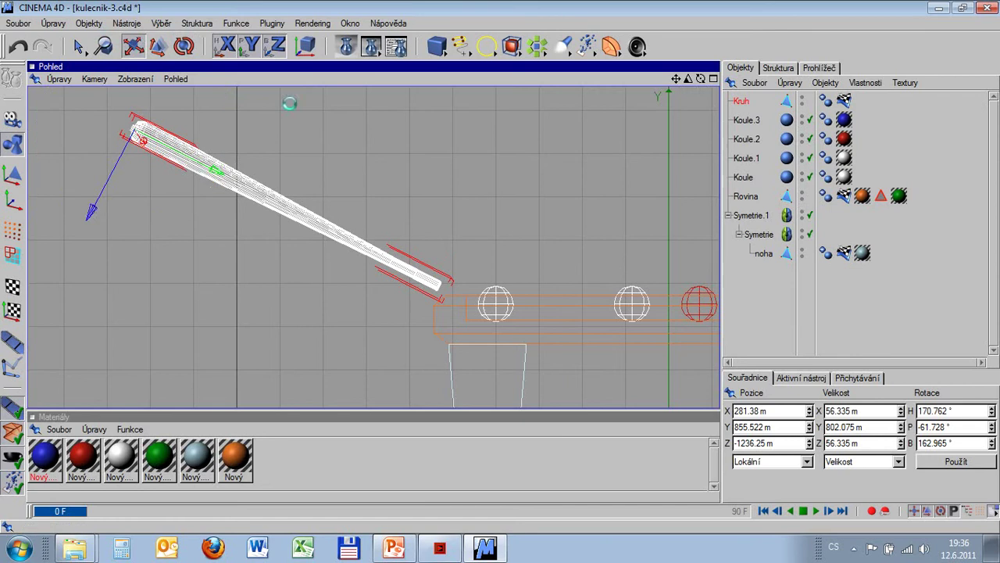
pyautogui.moveTo(290, 103); pyautogui.dragTo(500, 267)
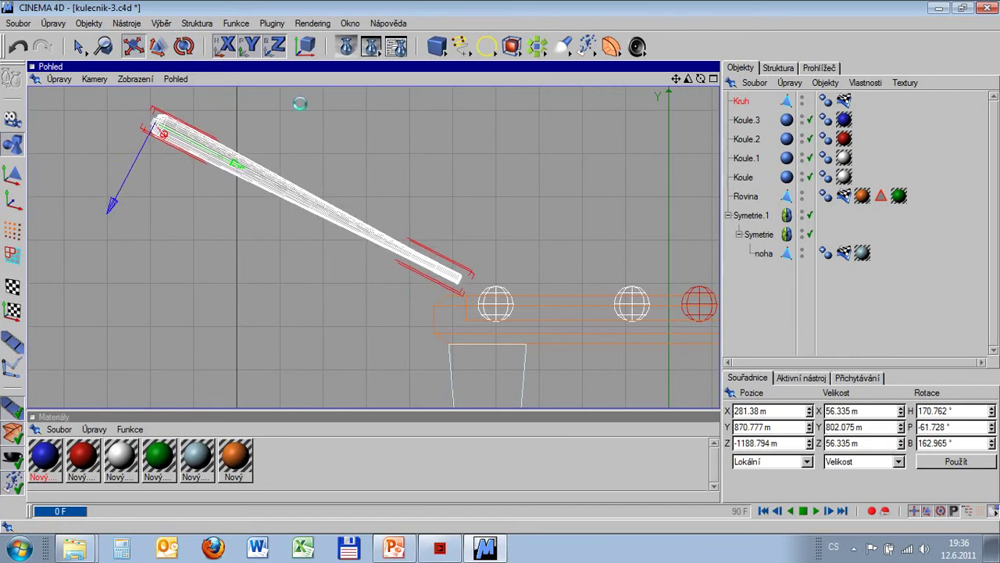
# Rotate the cue from above to about H 172°, P -61.7°, B 163.2° and save the scene file kulecnik-3.c4d.
pyautogui.click(713, 79)
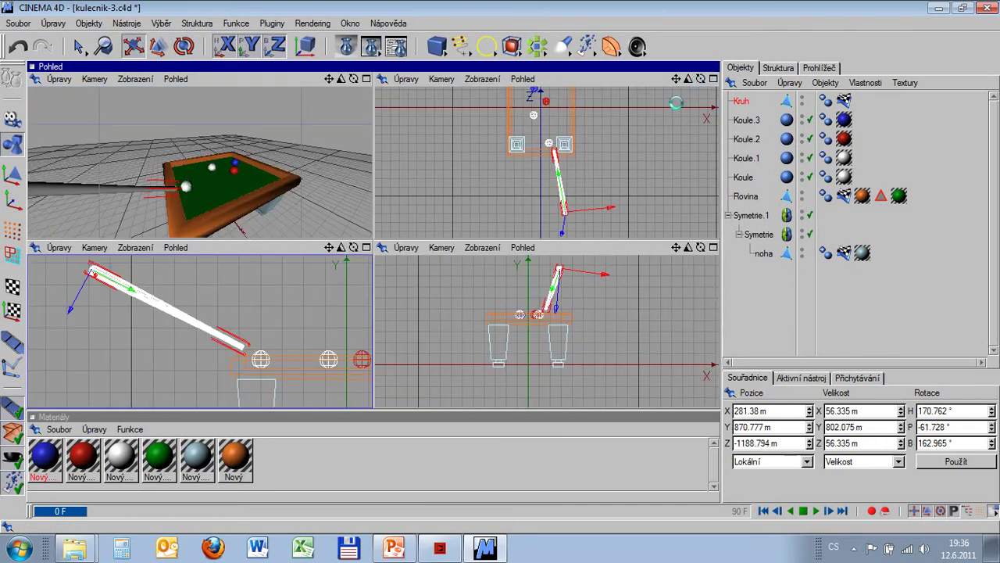
pyautogui.click(712, 79)
pyautogui.scroll(3, 500, 209)
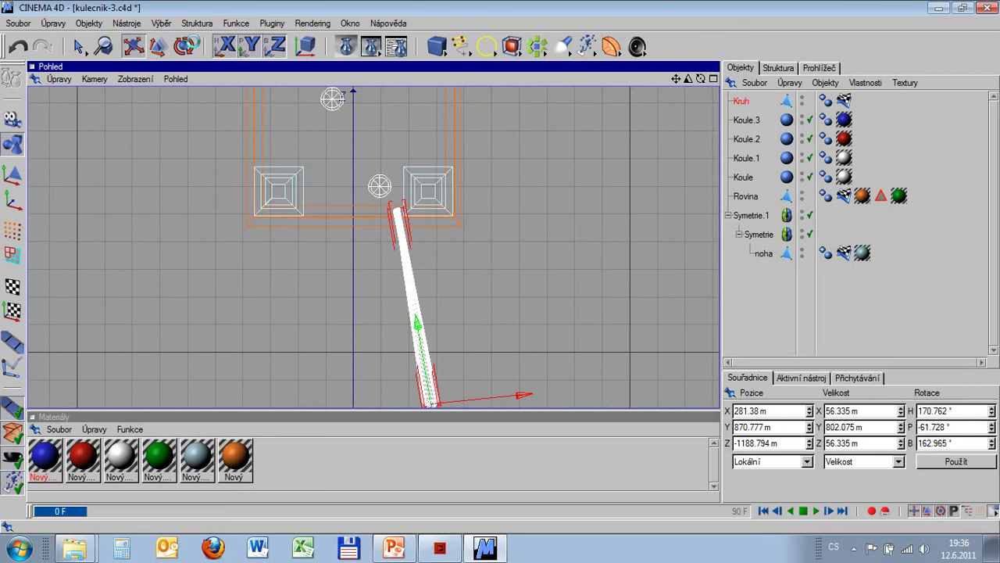
pyautogui.press('r')
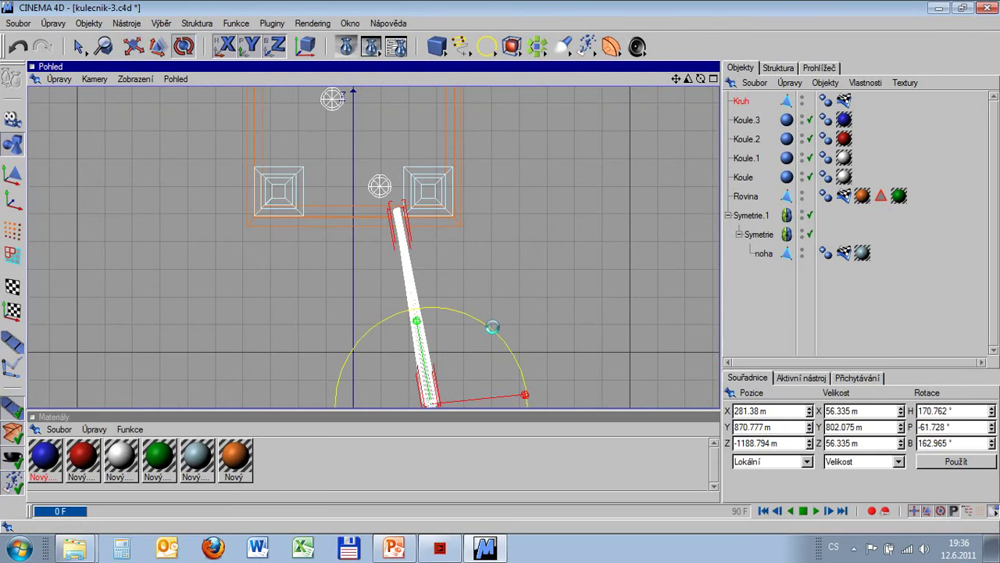
pyautogui.moveTo(493, 327); pyautogui.dragTo(493, 329)
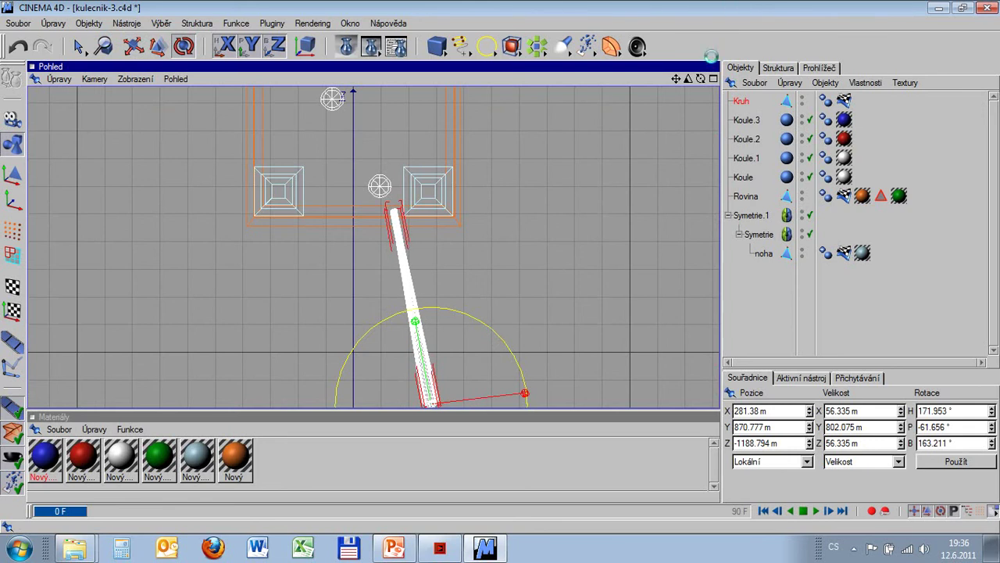
pyautogui.click(713, 79)
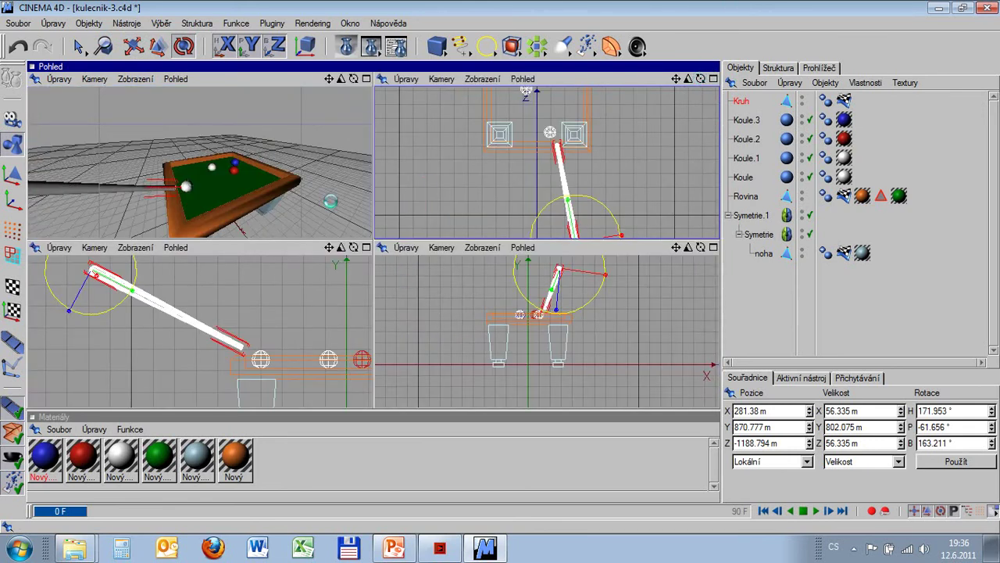
pyautogui.click(16, 23)
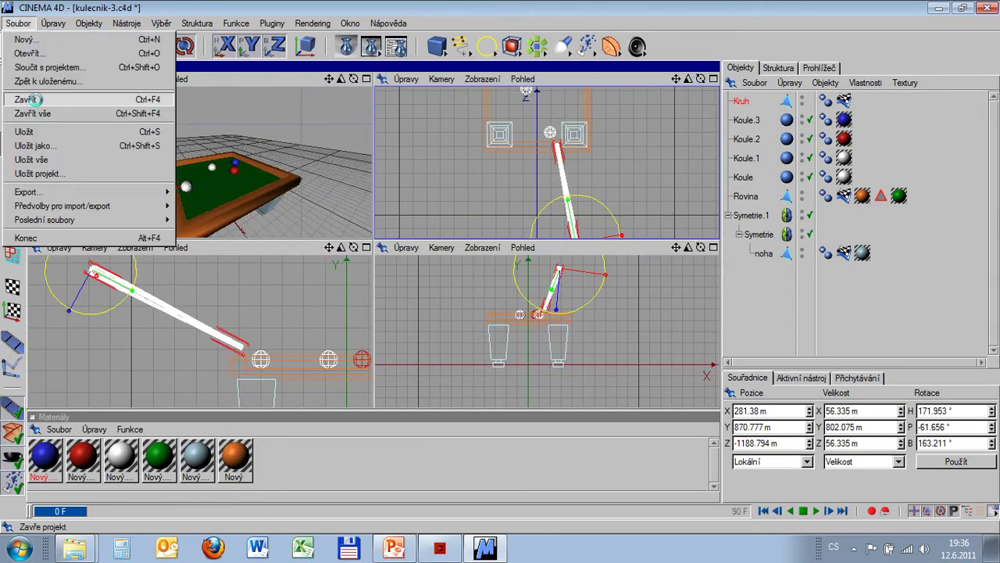
pyautogui.click(29, 131)
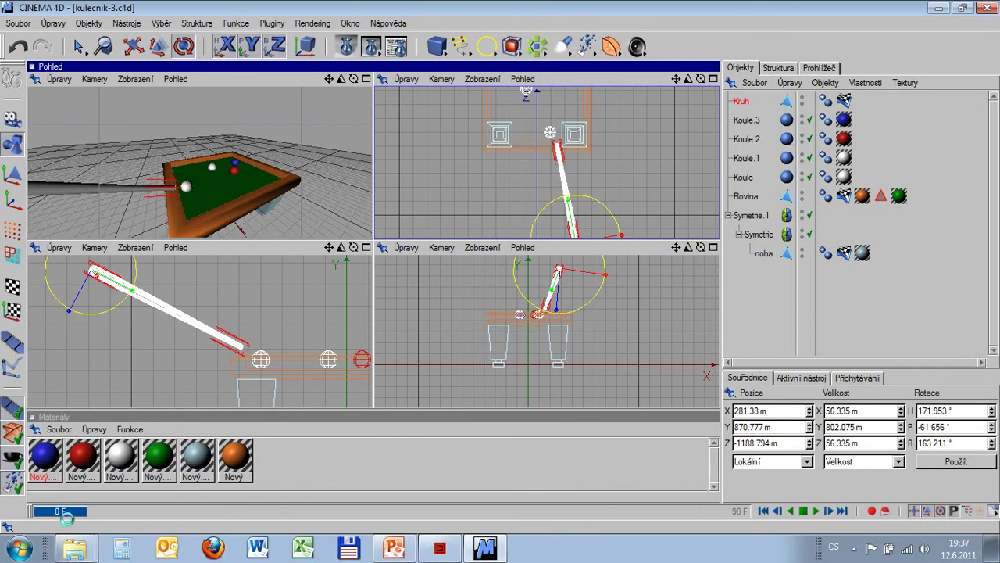
# Scrub the timeline from frame 0 to frame 90 and back to frame 0.
pyautogui.moveTo(70, 511); pyautogui.dragTo(741, 507)
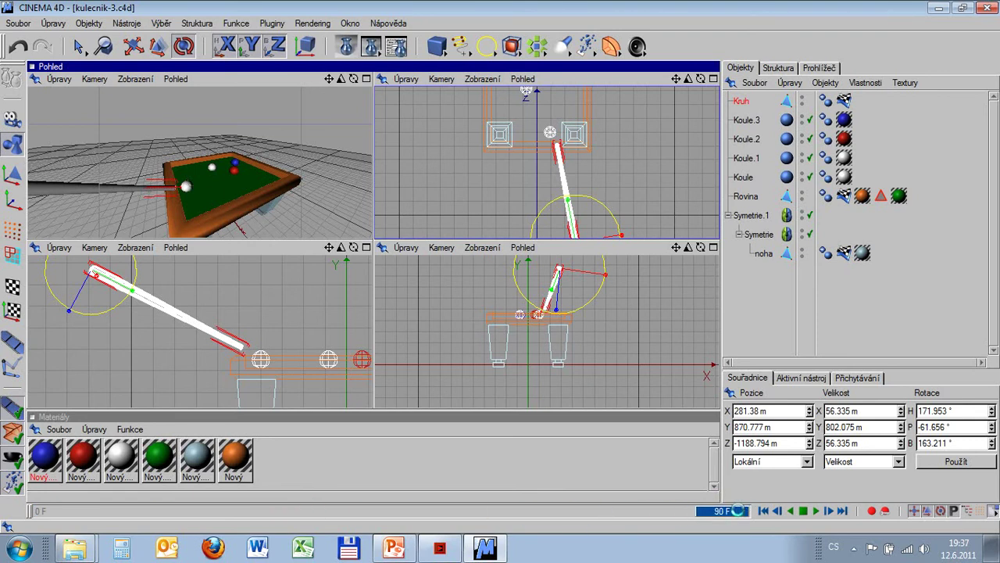
pyautogui.rightClick(739, 510)
pyautogui.click(710, 510)
pyautogui.moveTo(715, 510); pyautogui.dragTo(33, 510)
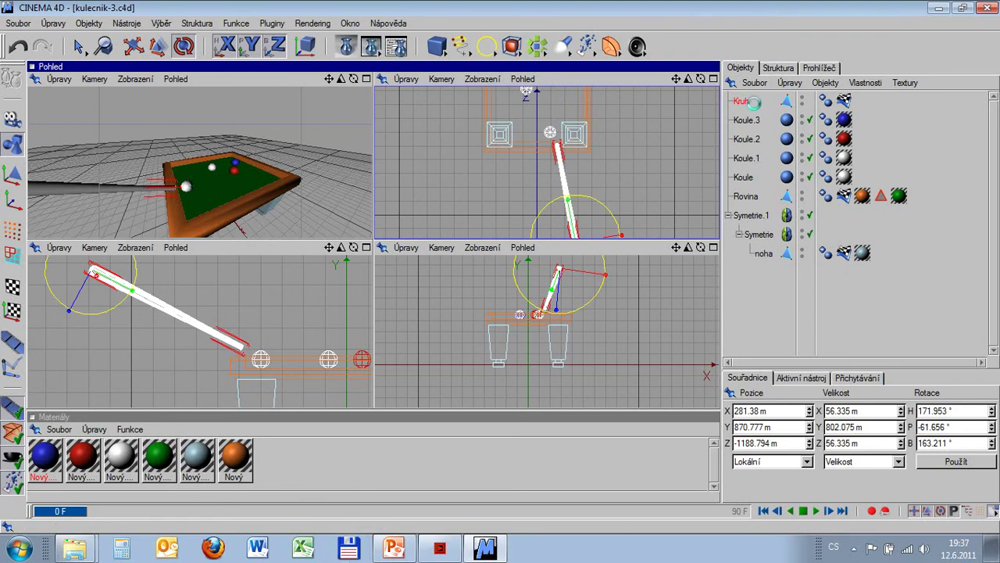
# Record a keyframe for the cue object Kruh at frame 0.
pyautogui.click(737, 100)
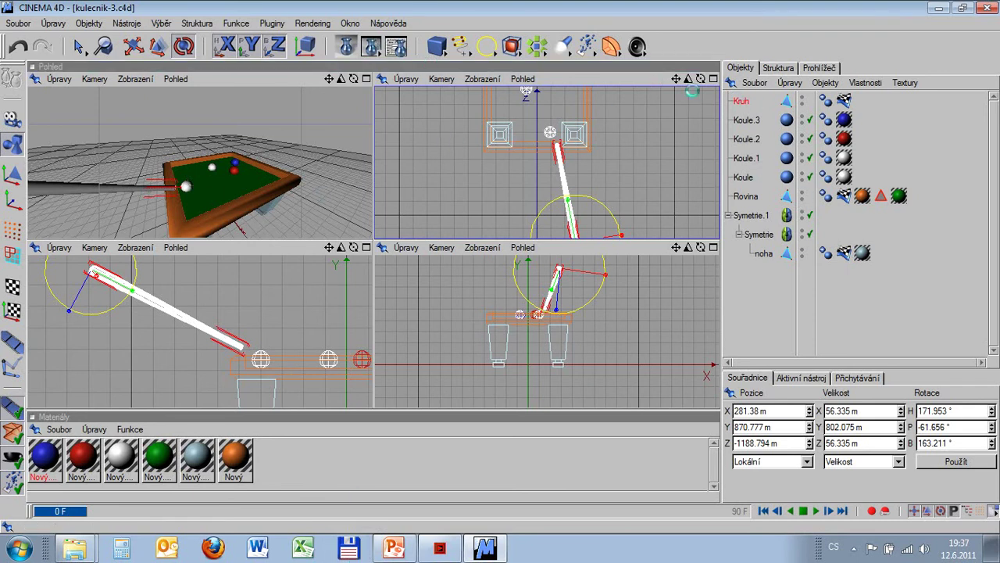
pyautogui.click(714, 78)
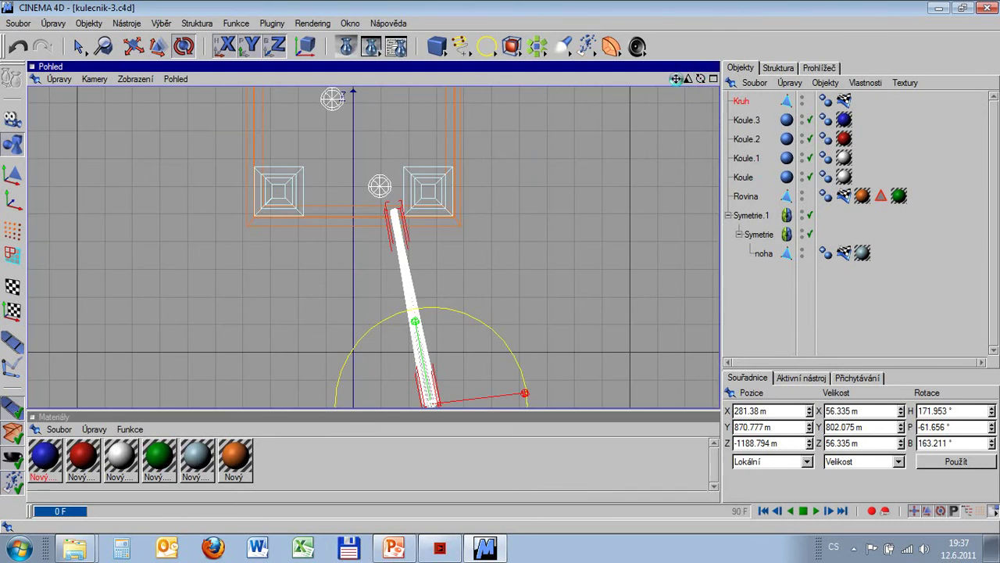
pyautogui.moveTo(676, 79); pyautogui.dragTo(676, 228)
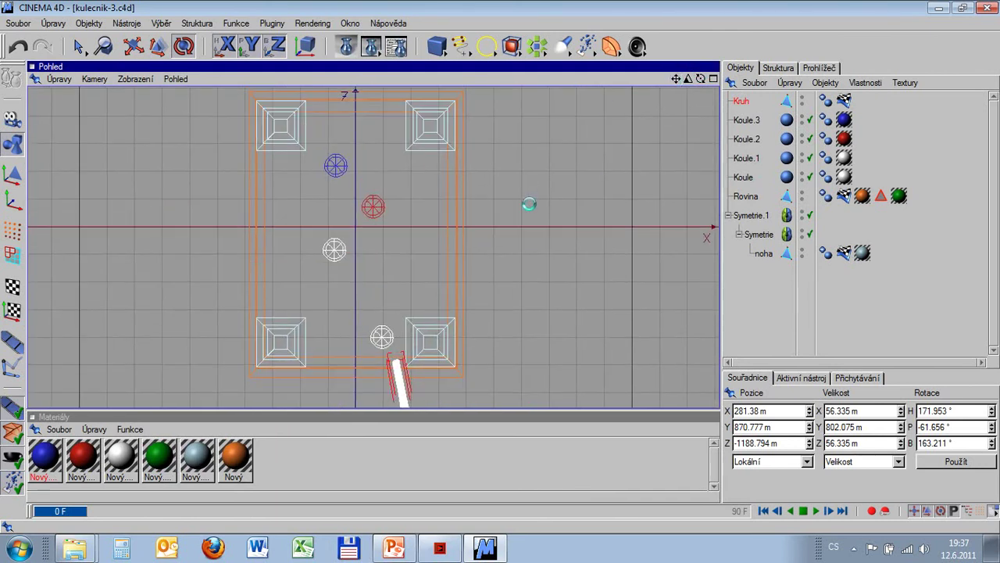
pyautogui.scroll(-1, 529, 203)
pyautogui.moveTo(676, 80); pyautogui.dragTo(668, 40)
pyautogui.moveTo(578, 411); pyautogui.dragTo(579, 416)
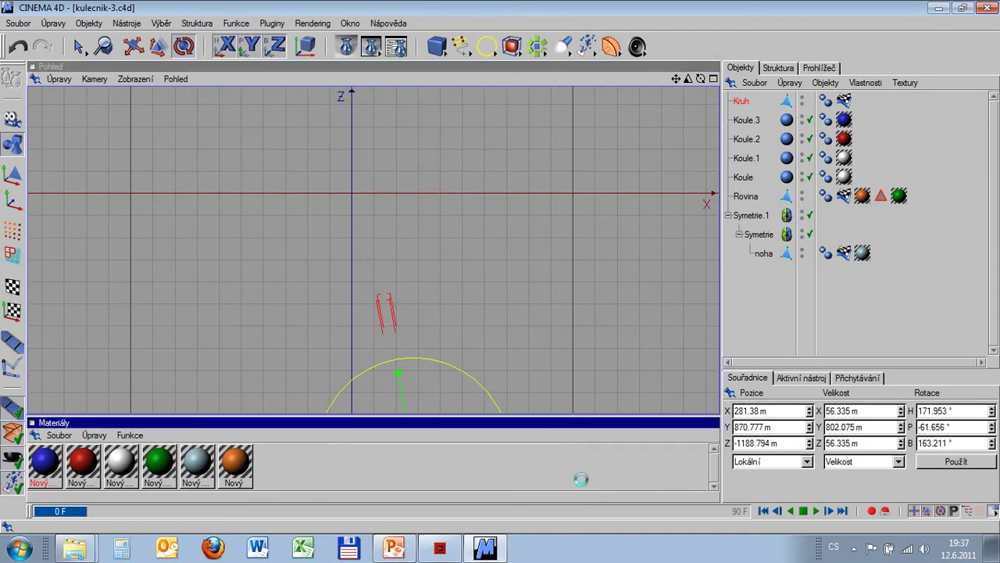
pyautogui.moveTo(677, 81); pyautogui.dragTo(673, 76)
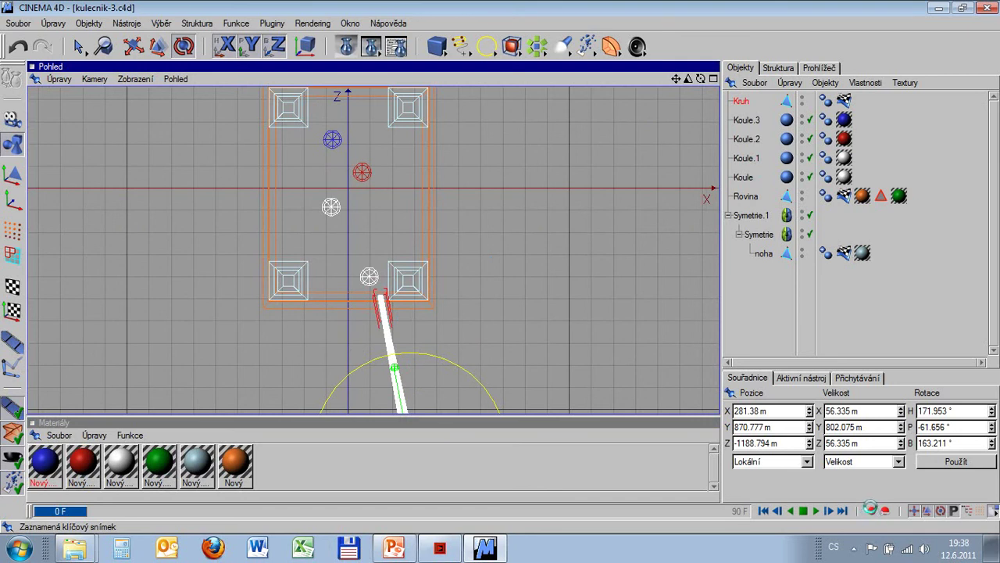
pyautogui.click(870, 509)
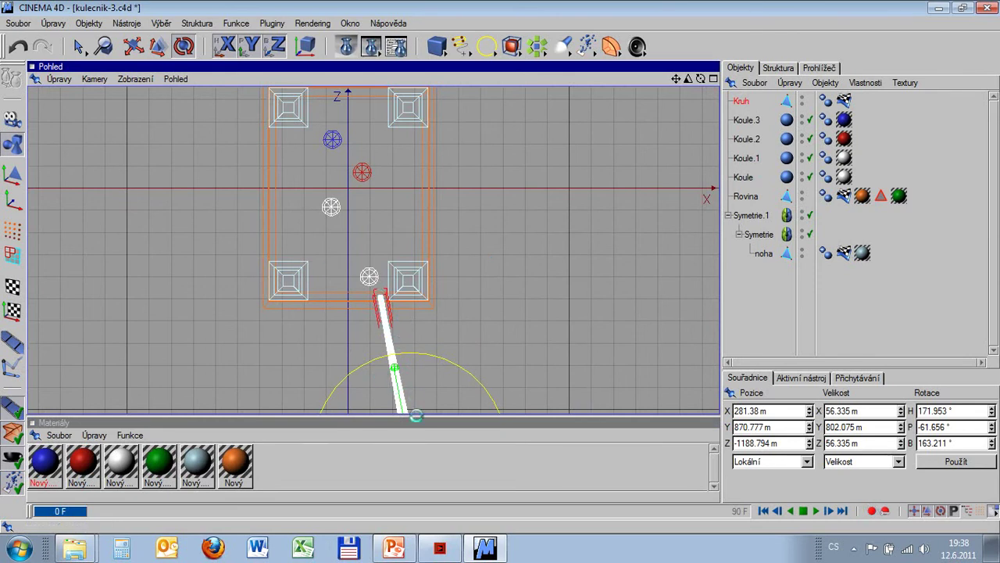
# At frame 5, move the cue to about X 245 m, Z -1132.5 m so its tip meets the nearest white ball.
pyautogui.moveTo(61, 509); pyautogui.dragTo(98, 511)
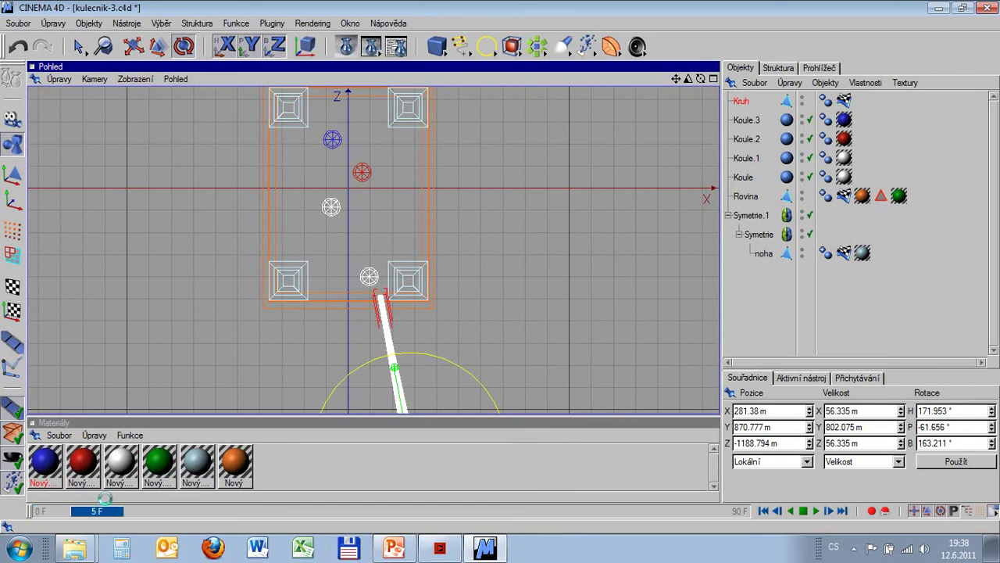
pyautogui.click(133, 46)
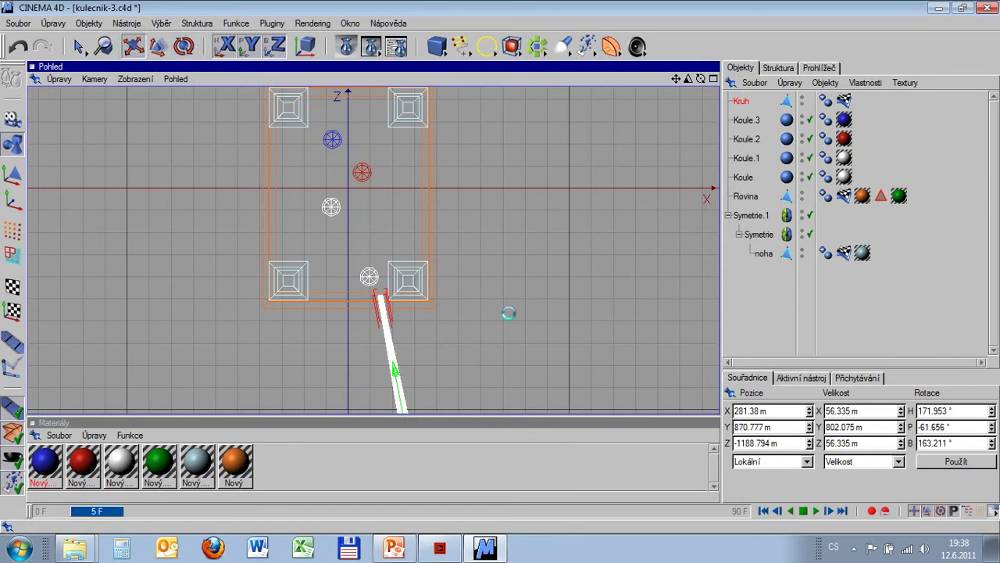
pyautogui.moveTo(500, 267); pyautogui.dragTo(490, 253)
pyautogui.moveTo(385, 356); pyautogui.dragTo(386, 358)
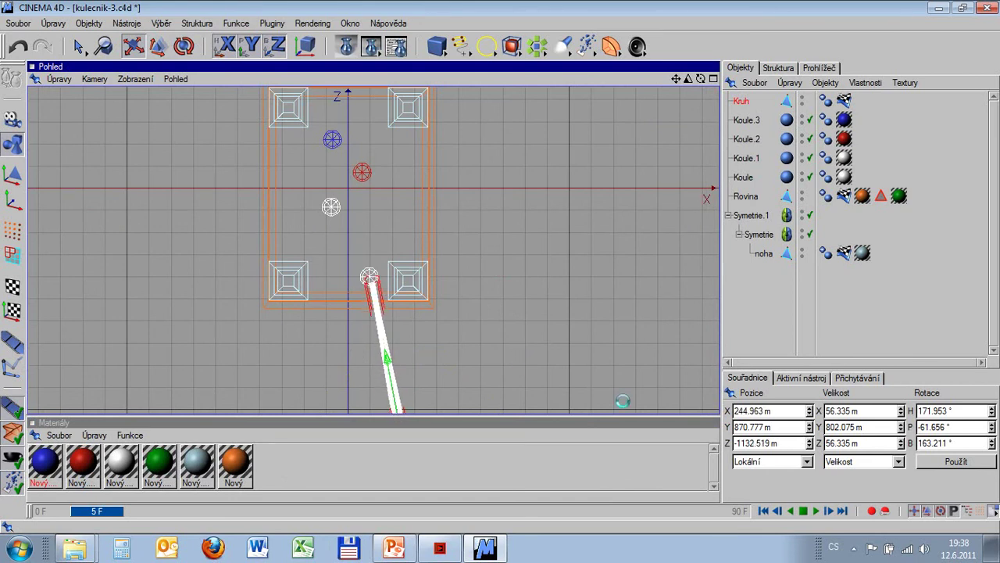
# In the side view, lower the cue to about Y 830.1 m, Z -1134.2 m so its tip touches the white ball.
pyautogui.click(712, 78)
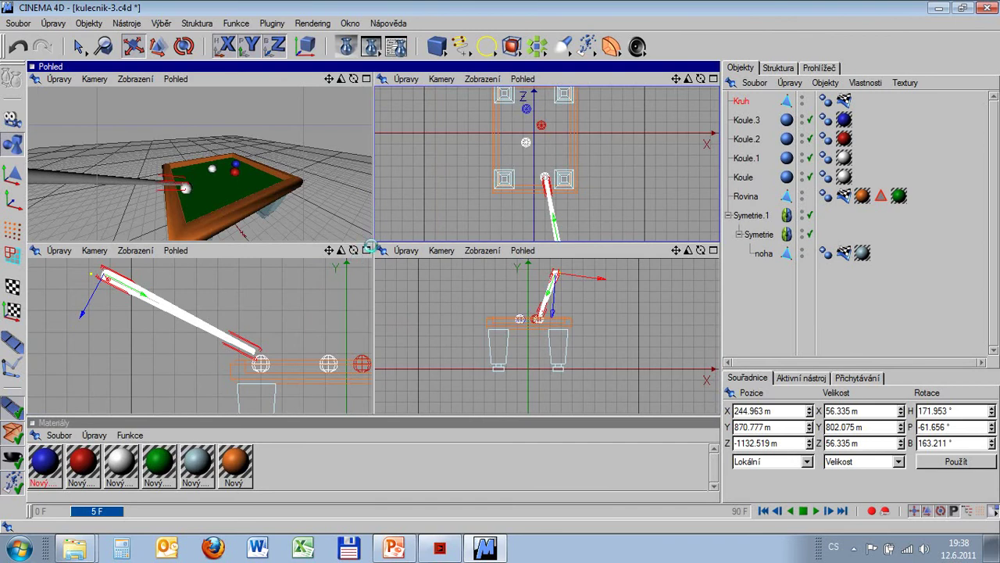
pyautogui.click(367, 249)
pyautogui.moveTo(445, 168); pyautogui.dragTo(499, 267)
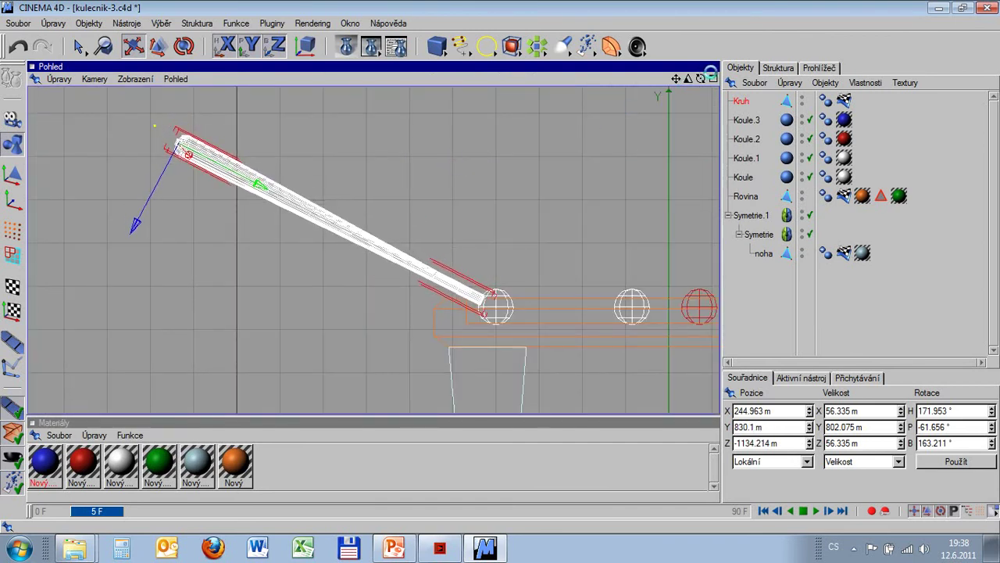
pyautogui.click(712, 79)
pyautogui.click(712, 79)
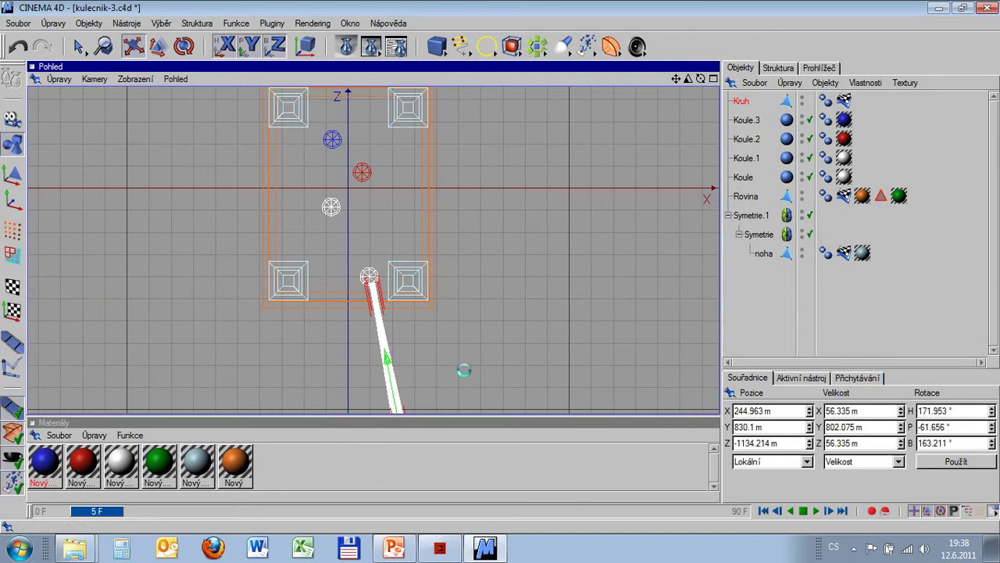
# Select the struck white ball Koule and, at frame 30, move it to about X 2.6 m, Z -95.3 m beside the other white ball.
pyautogui.click(747, 157)
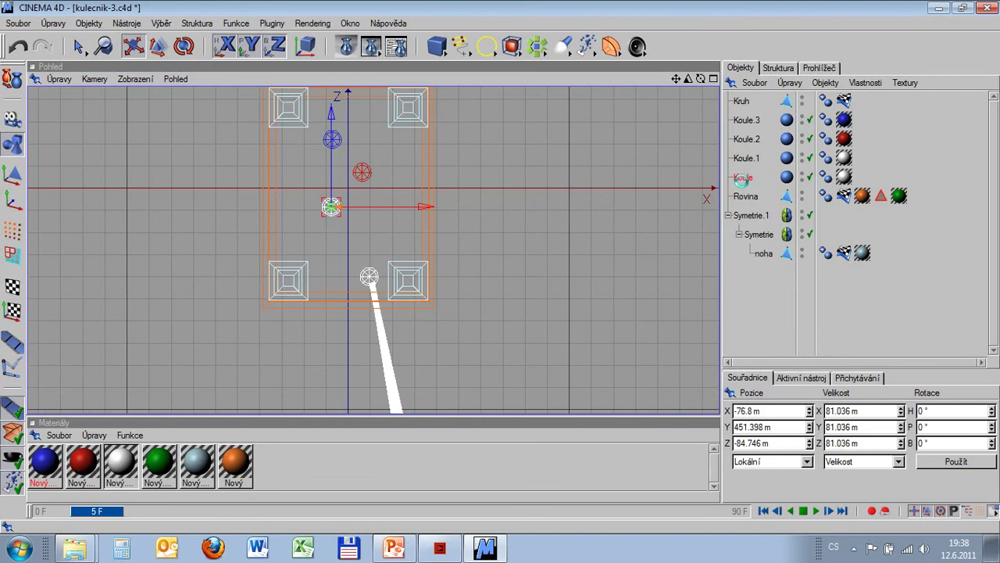
pyautogui.click(743, 177)
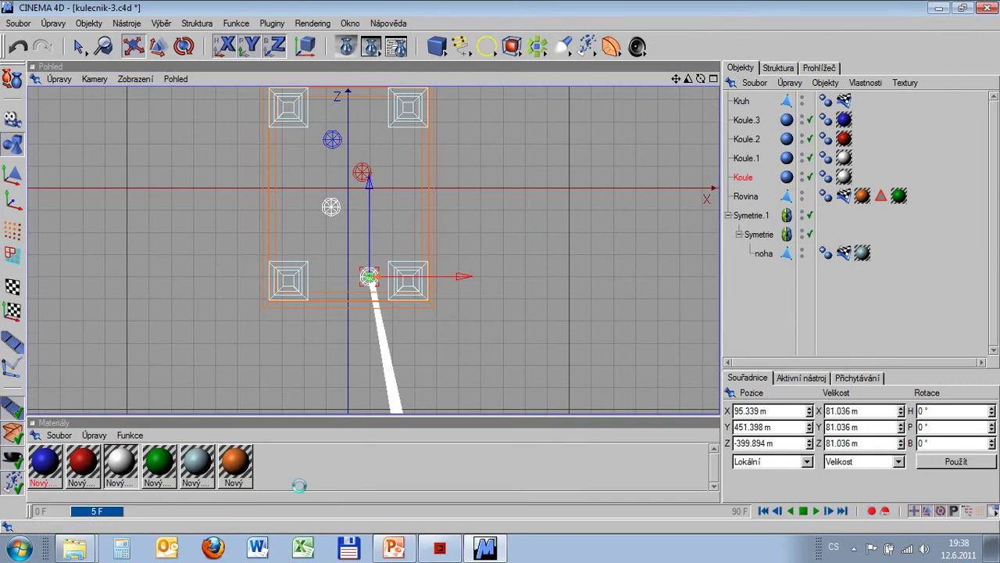
pyautogui.moveTo(98, 507); pyautogui.dragTo(289, 510)
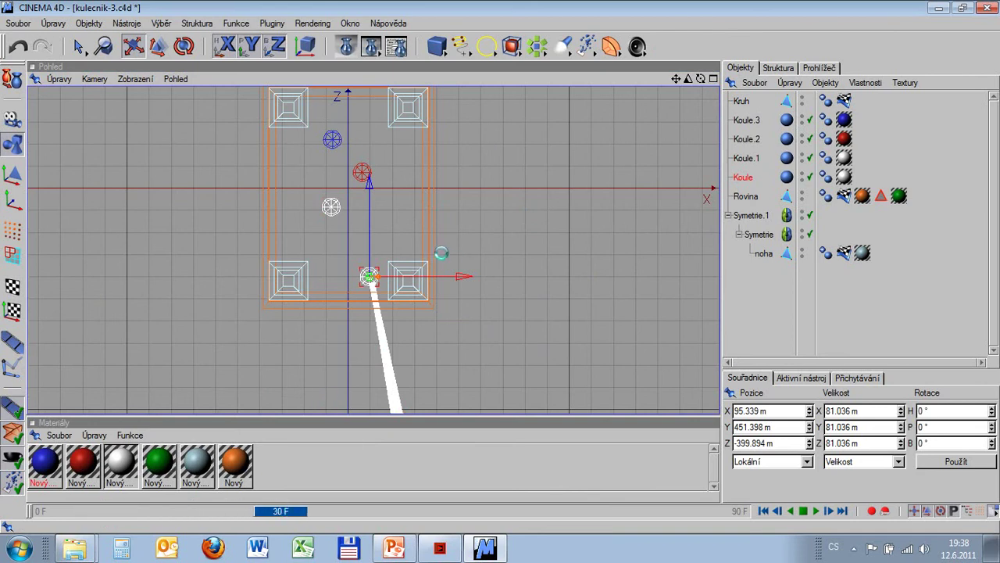
pyautogui.moveTo(500, 268); pyautogui.dragTo(479, 200)
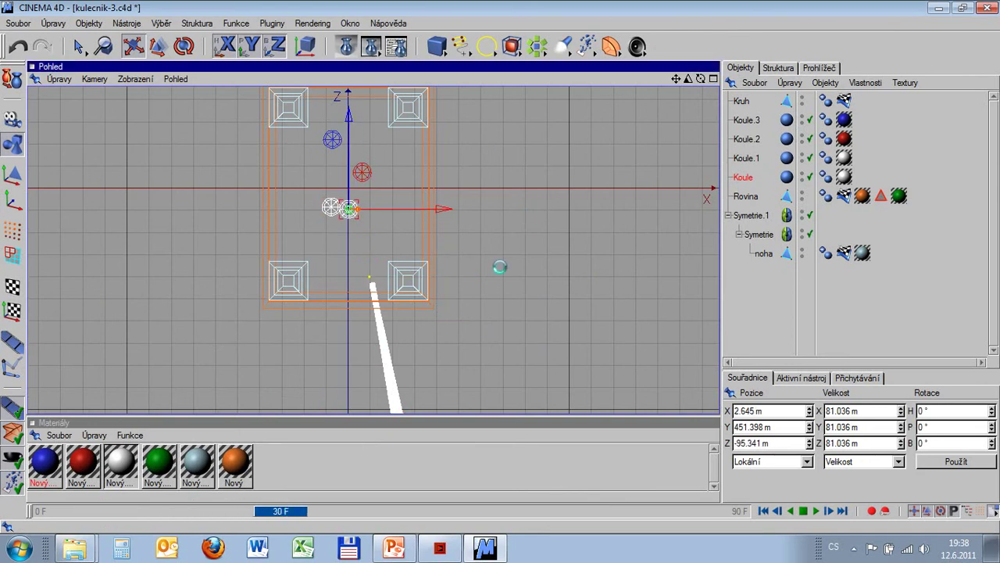
# Adjust the white ball Koule to about X -2.4 m, Z -117.4 m against the other white ball and record a keyframe at frame 30.
pyautogui.scroll(2, 405, 168)
pyautogui.moveTo(677, 79); pyautogui.dragTo(714, 161)
pyautogui.scroll(1, 500, 268)
pyautogui.scroll(1, 509, 161)
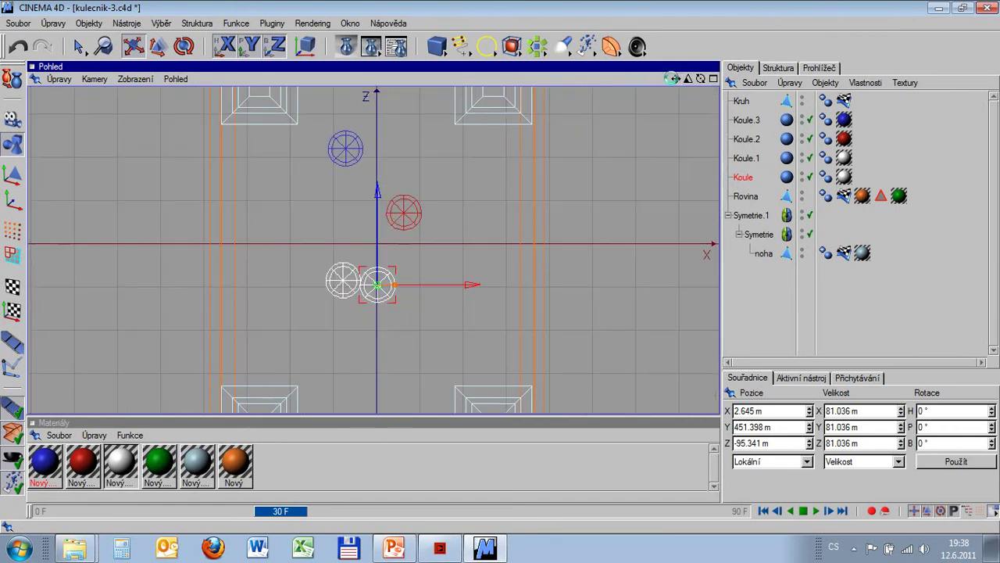
pyautogui.moveTo(489, 224); pyautogui.dragTo(500, 269)
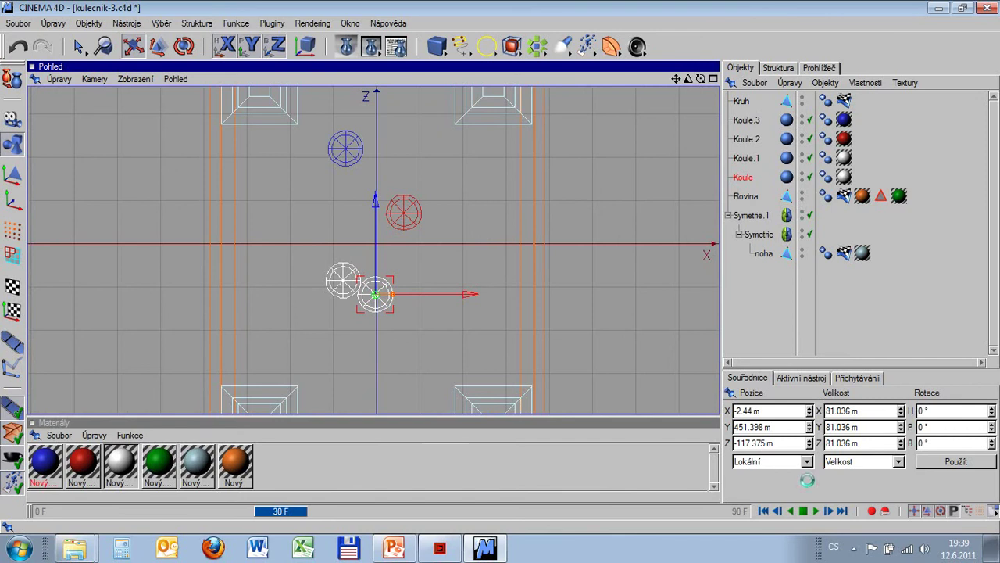
pyautogui.click(869, 511)
# At frame 40, move the white ball Koule to about X 11.1 m, Z 21.6 m against the red ball and record a keyframe.
pyautogui.moveTo(283, 512); pyautogui.dragTo(360, 512)
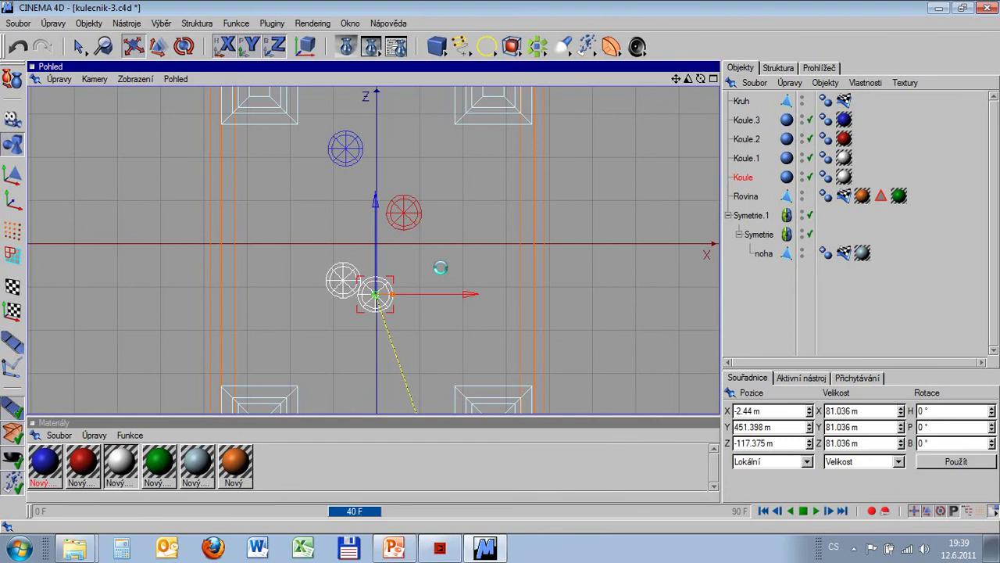
pyautogui.moveTo(440, 268); pyautogui.dragTo(500, 268)
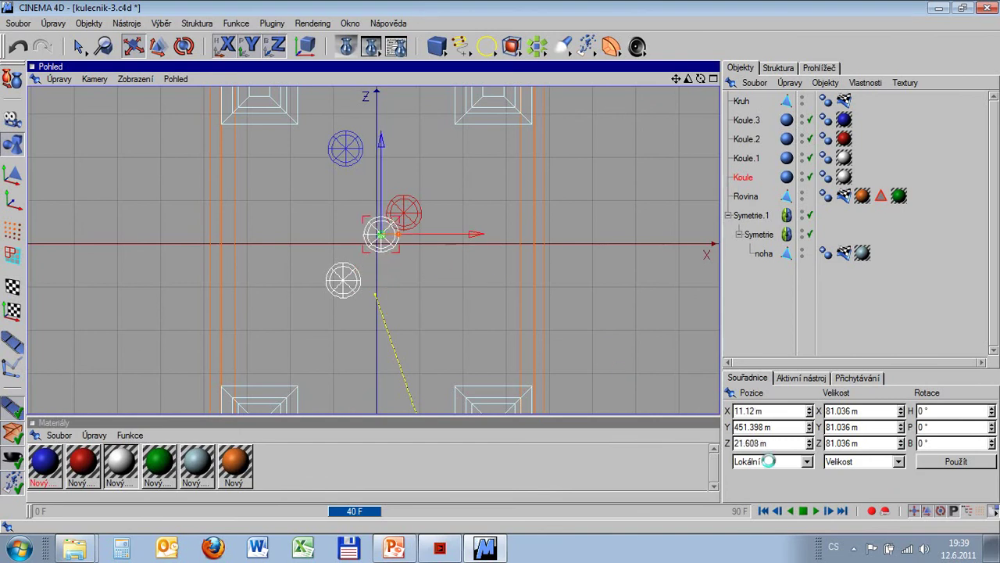
pyautogui.click(871, 510)
# At frame 50, move Koule to about X -14.3 m, Z 169.1 m against the blue ball and record a keyframe.
pyautogui.moveTo(353, 512); pyautogui.dragTo(427, 512)
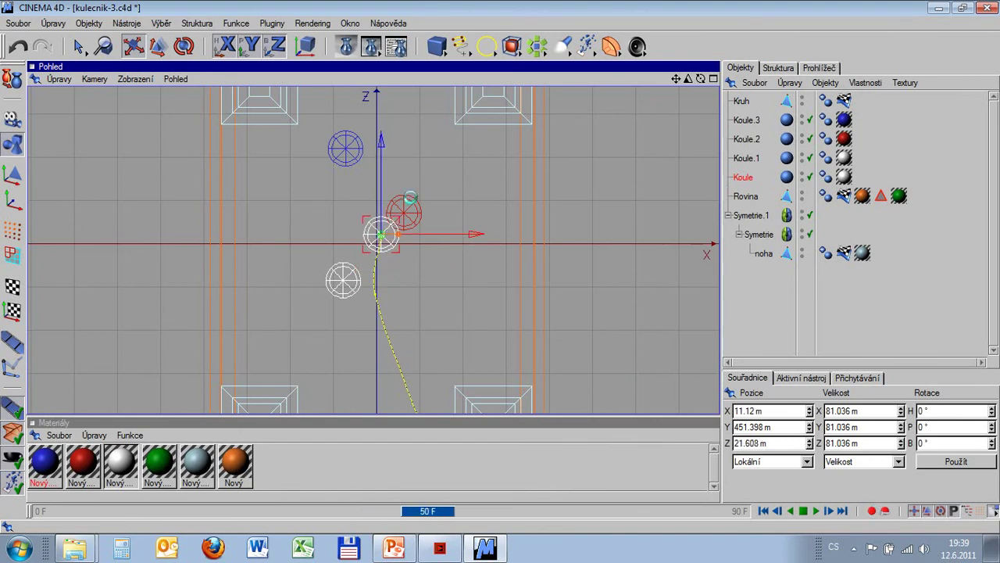
pyautogui.moveTo(470, 222); pyautogui.dragTo(500, 267)
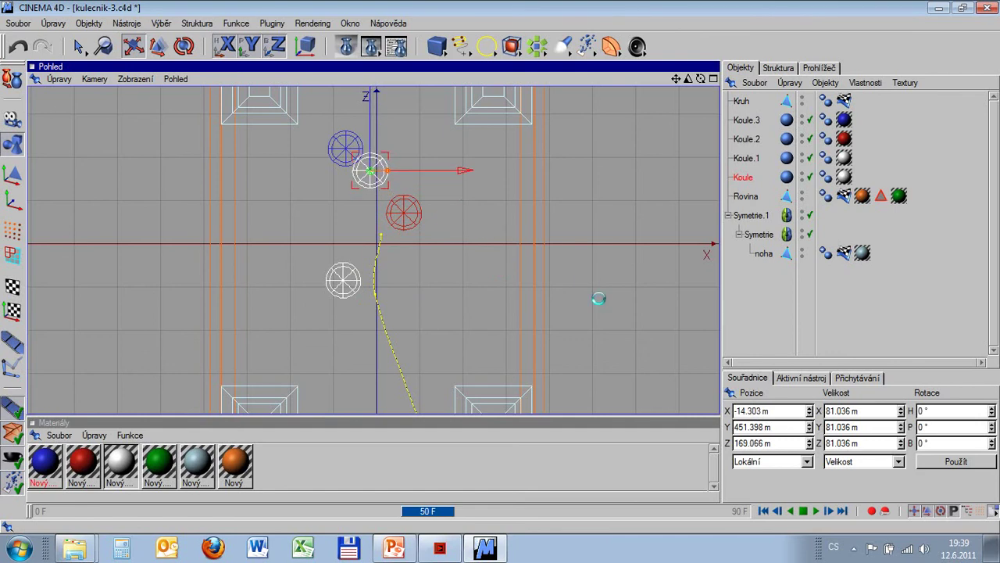
pyautogui.click(871, 510)
# At frame 65, move Koule to about X 48.4 m, Z 377.5 m at the table's far cushion and record a keyframe.
pyautogui.moveTo(677, 77); pyautogui.dragTo(589, 277)
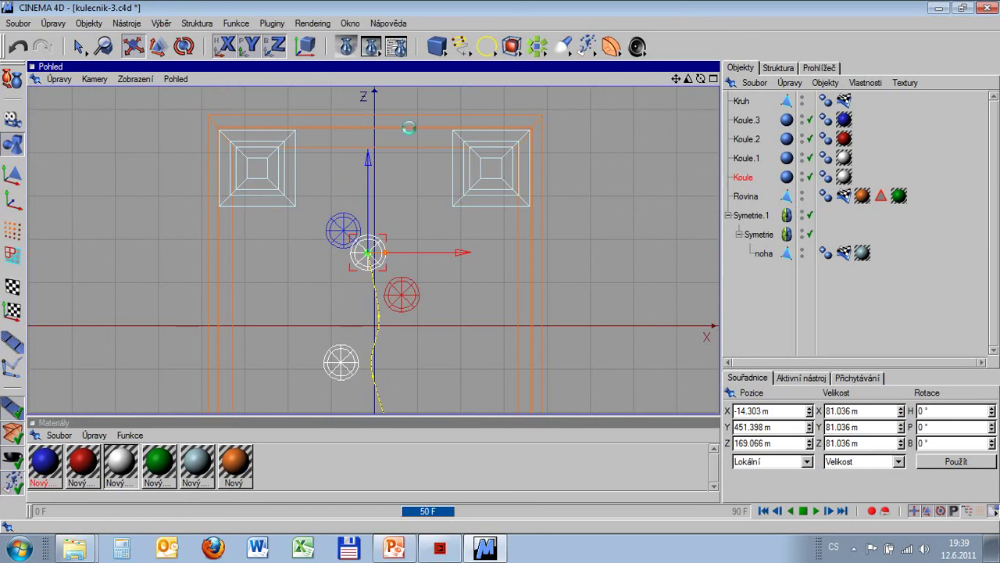
pyautogui.moveTo(435, 513); pyautogui.dragTo(552, 512)
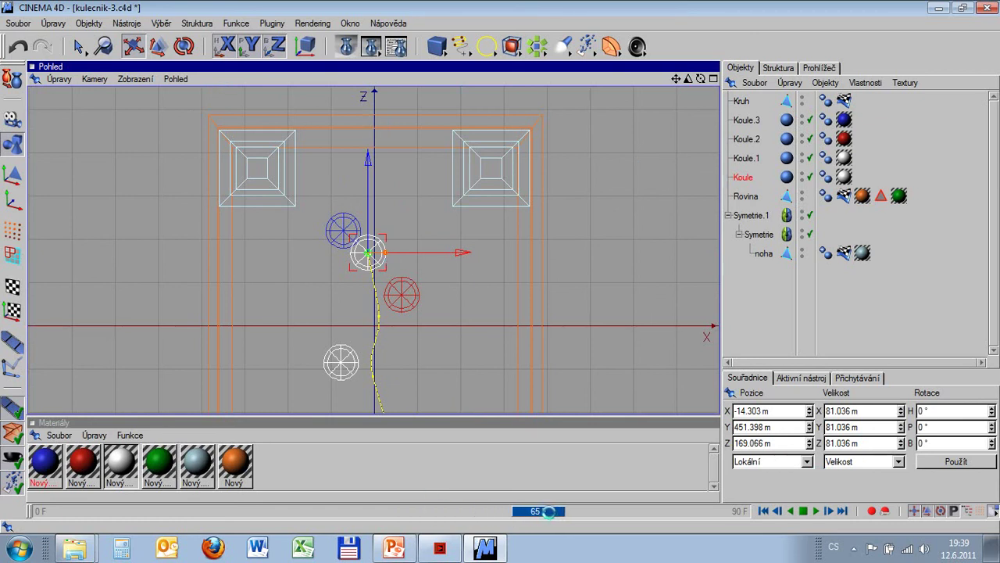
pyautogui.moveTo(422, 206); pyautogui.dragTo(500, 267)
pyautogui.moveTo(398, 163); pyautogui.dragTo(394, 162)
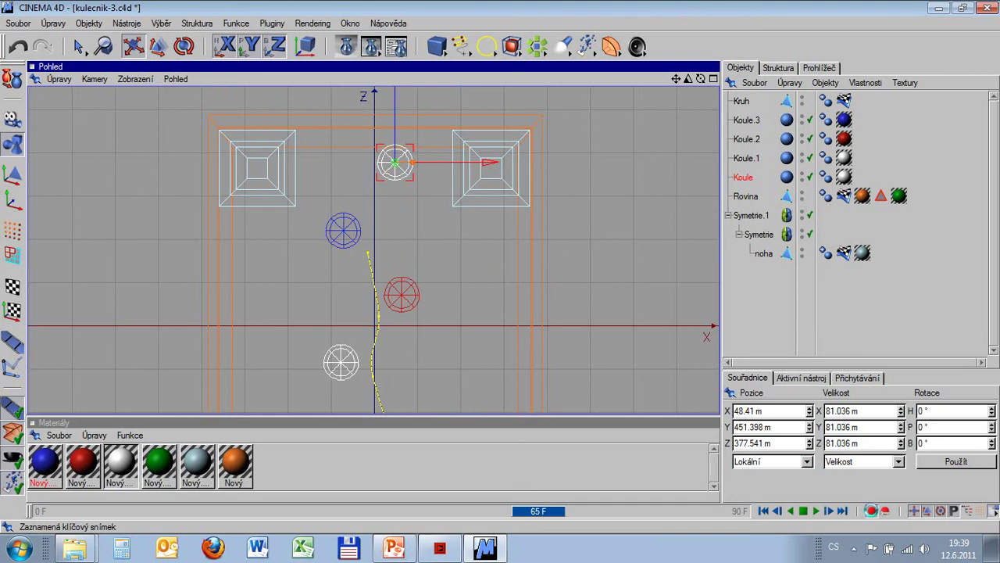
pyautogui.click(872, 511)
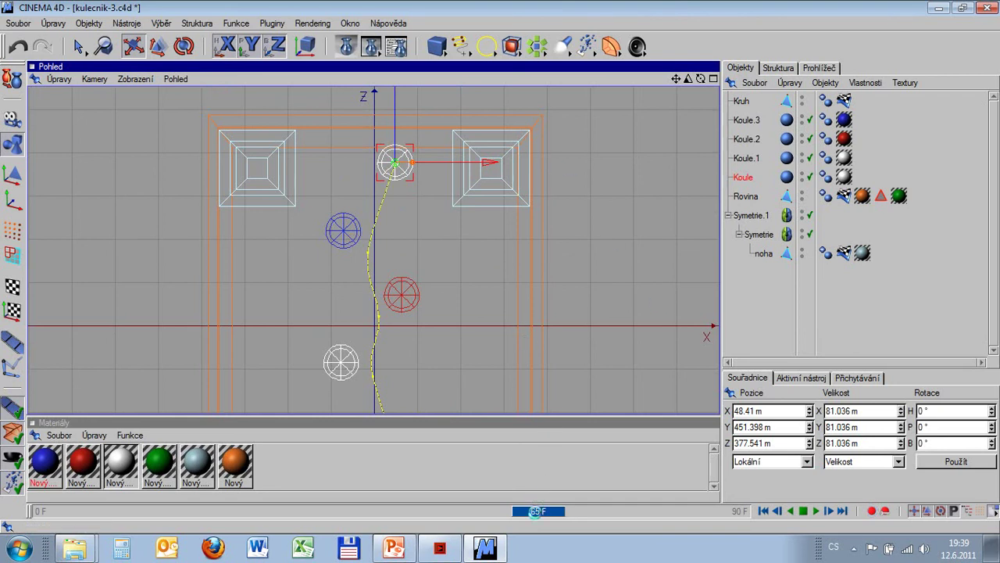
pyautogui.moveTo(539, 512); pyautogui.dragTo(669, 512)
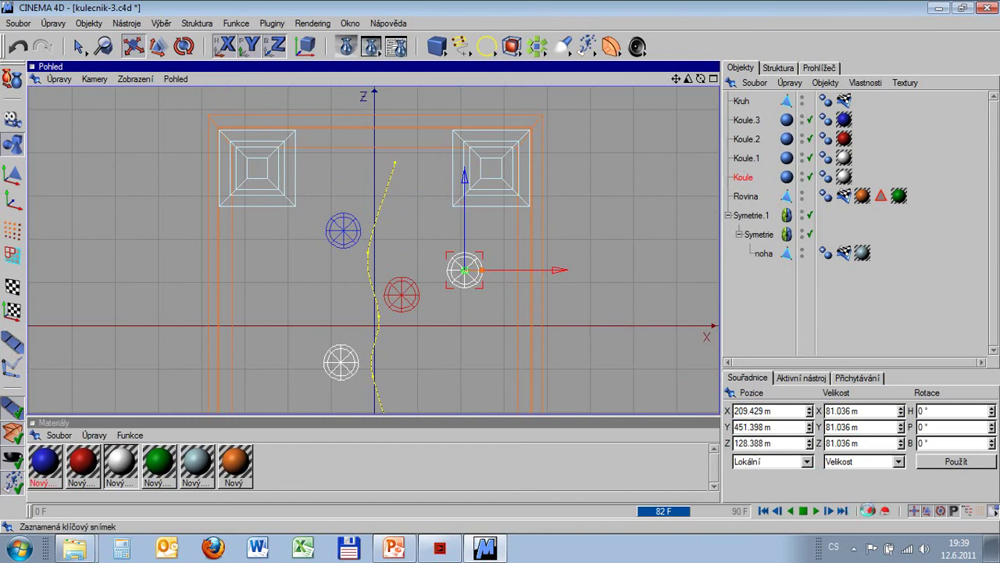
pyautogui.click(867, 511)
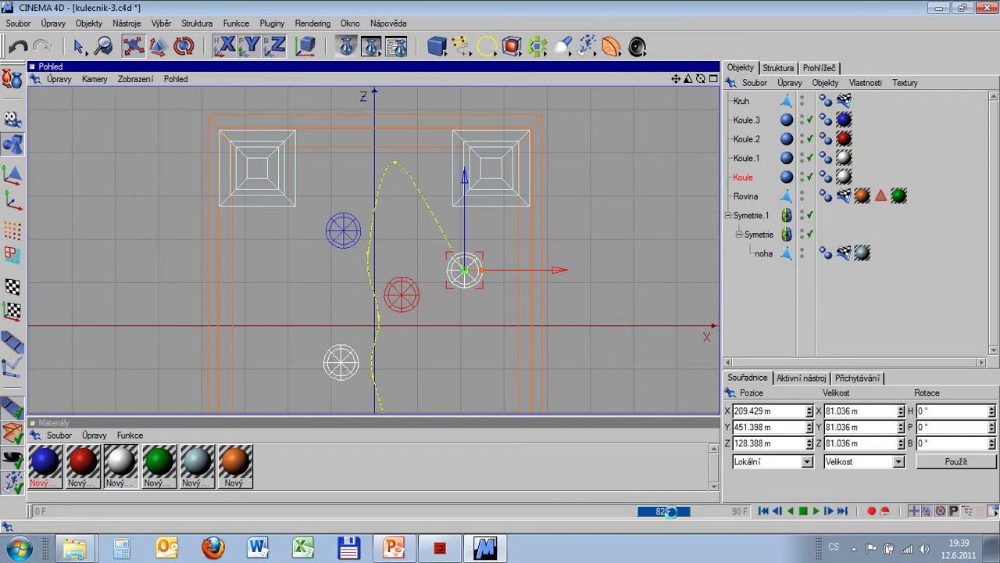
pyautogui.click(17, 47)
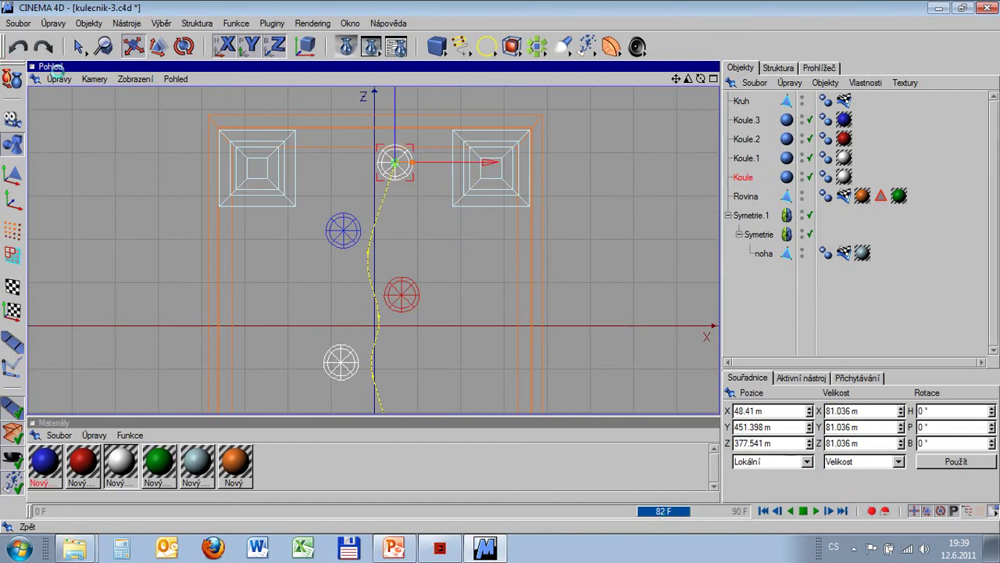
# At frame 90, move Koule to about X 256.9 m, Z 65.7 m and record its final keyframe.
pyautogui.moveTo(651, 510); pyautogui.dragTo(723, 512)
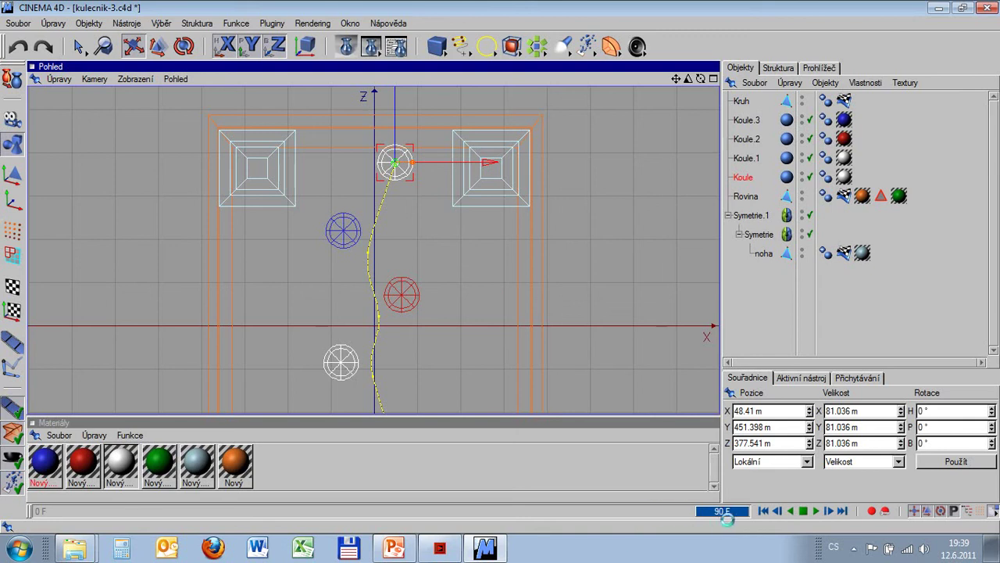
pyautogui.click(398, 159)
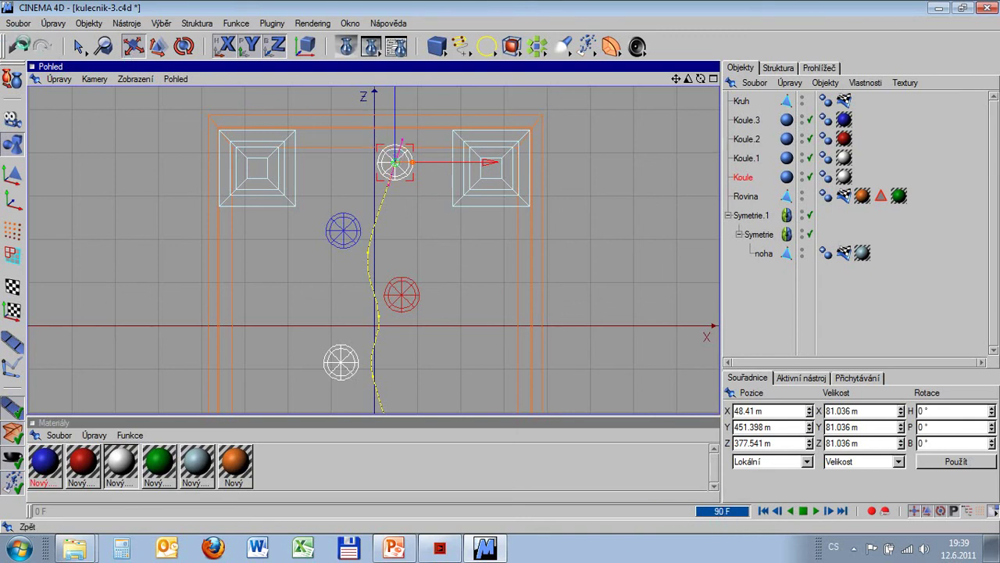
pyautogui.click(17, 47)
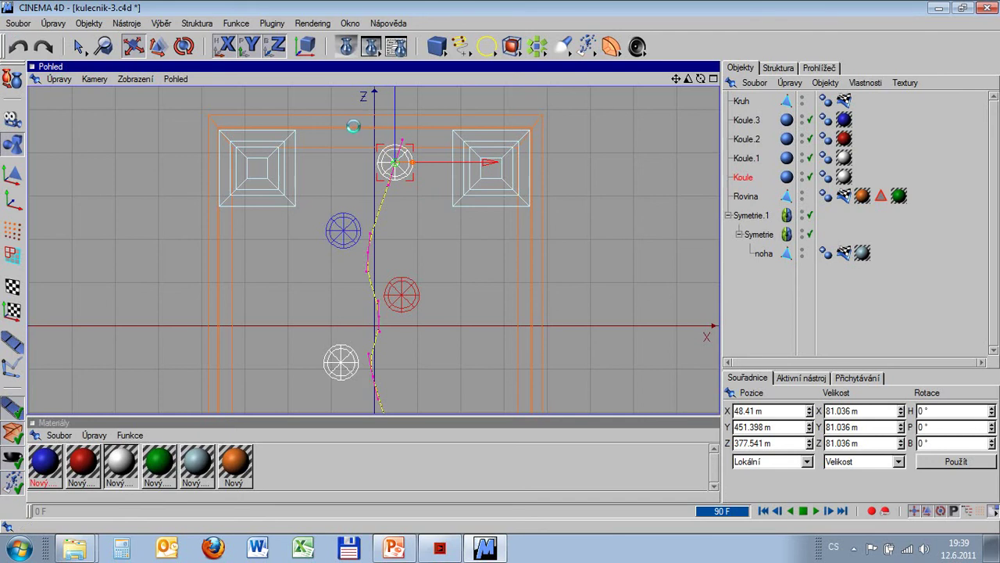
pyautogui.moveTo(408, 131); pyautogui.dragTo(501, 267)
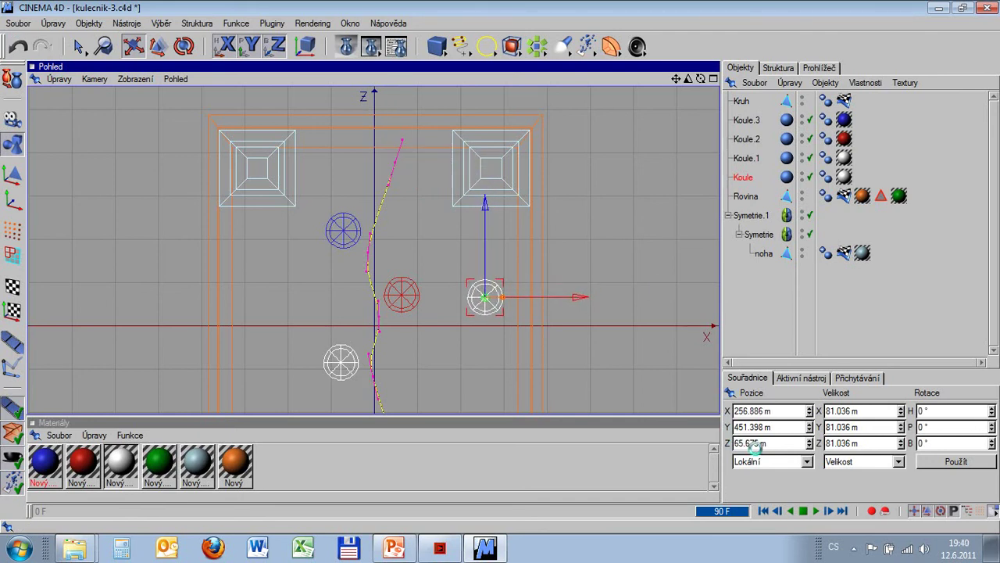
pyautogui.click(871, 510)
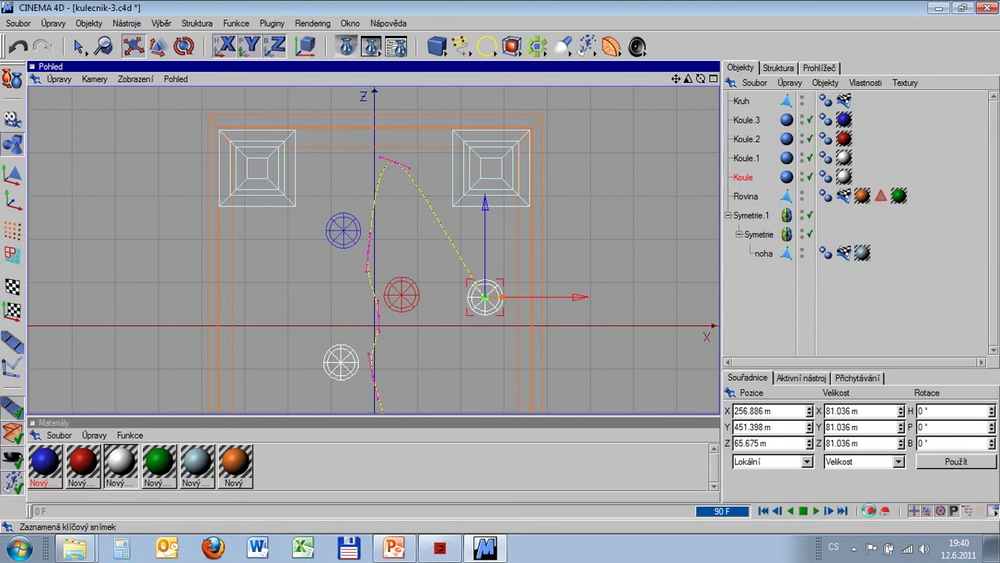
# Select the second white ball Koule.1 and record a keyframe of its starting position at frame 30.
pyautogui.moveTo(713, 511); pyautogui.dragTo(60, 510)
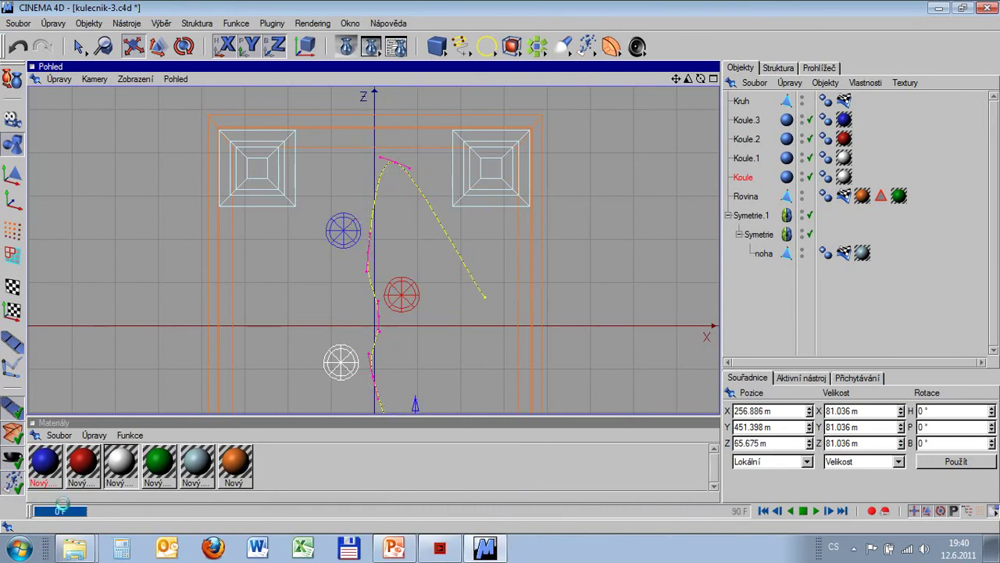
pyautogui.moveTo(678, 79); pyautogui.dragTo(692, 47)
pyautogui.click(747, 158)
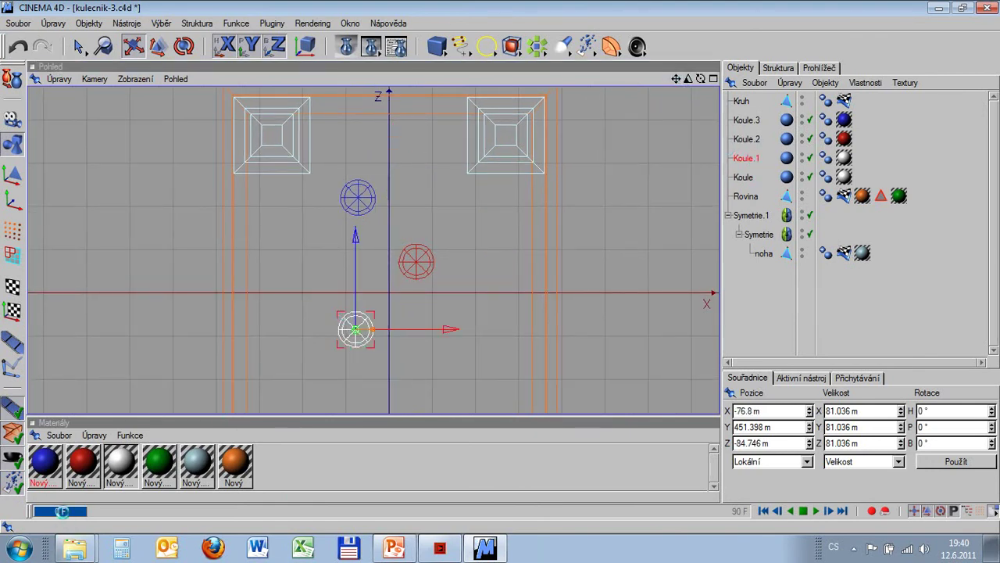
pyautogui.moveTo(60, 510); pyautogui.dragTo(287, 507)
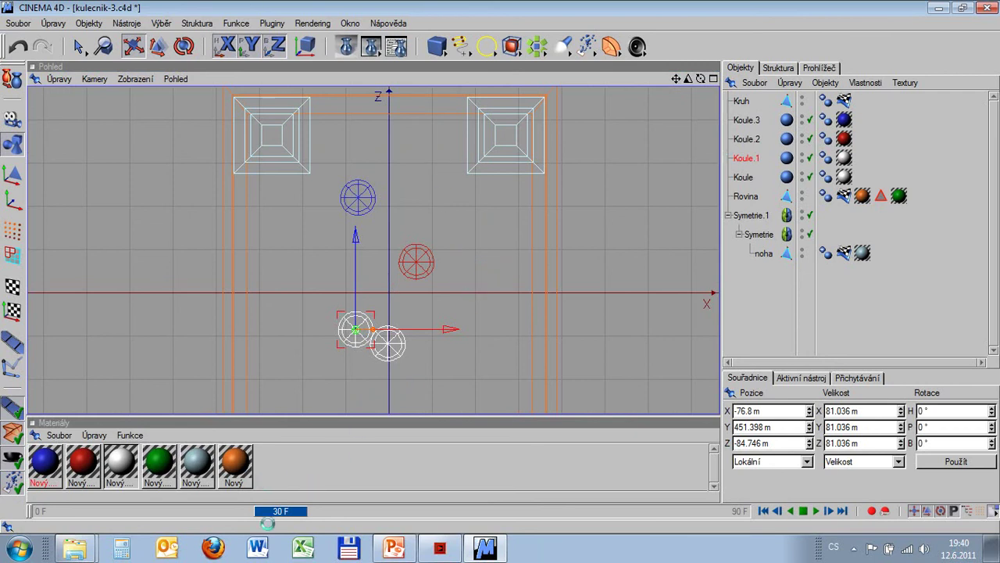
# Keyframe Koule.1 at frame 50 at about X -283.6 m, Z 139 m and at frame 70 at about X -159.8 m, Z 379.7 m.
pyautogui.moveTo(280, 511); pyautogui.dragTo(428, 511)
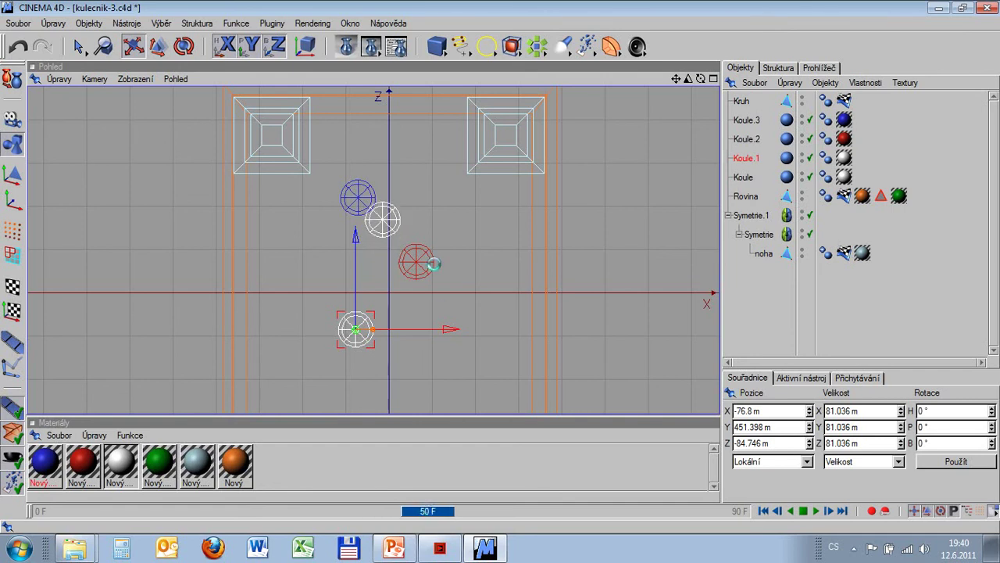
pyautogui.moveTo(500, 267); pyautogui.dragTo(411, 170)
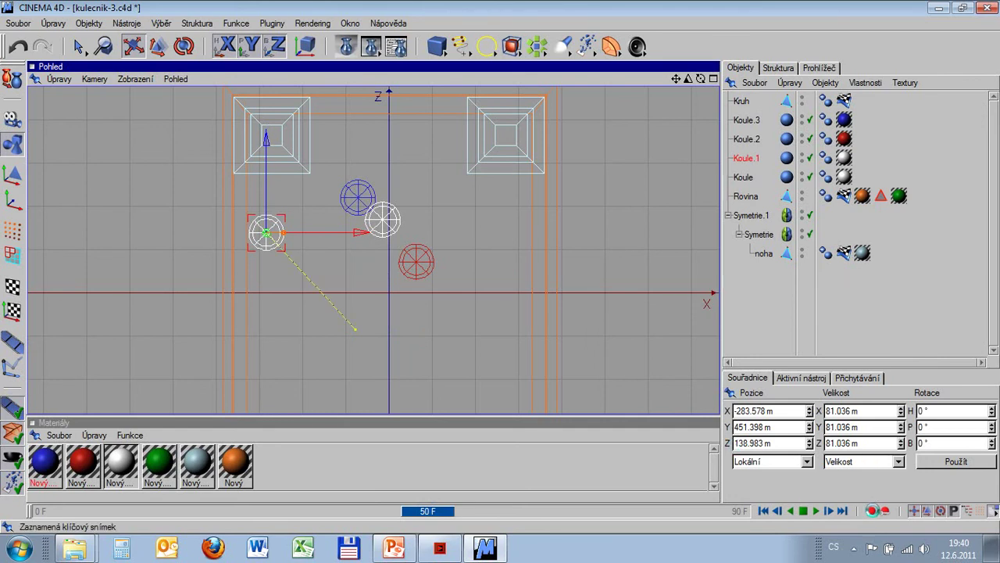
pyautogui.moveTo(439, 511); pyautogui.dragTo(590, 513)
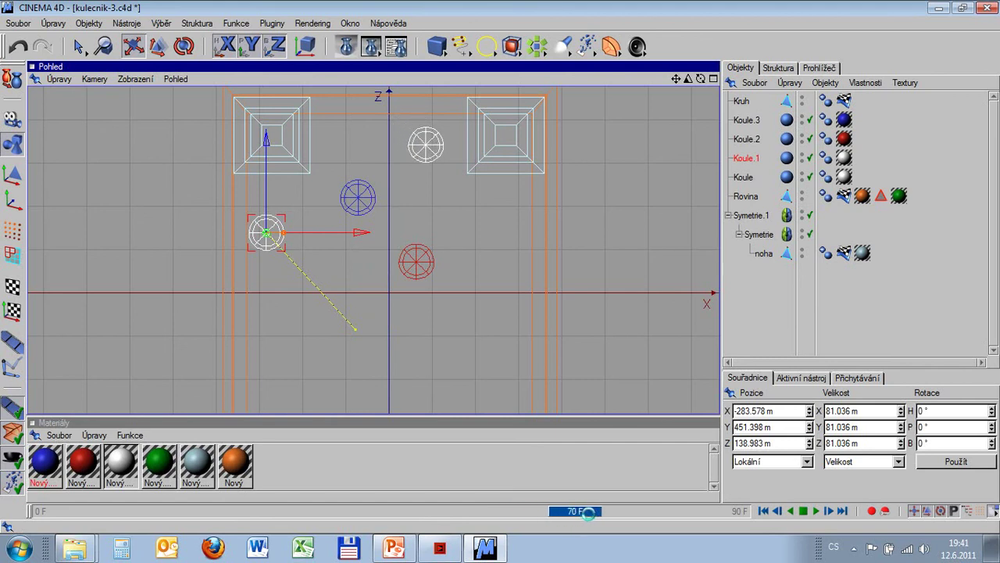
pyautogui.moveTo(376, 200); pyautogui.dragTo(429, 96)
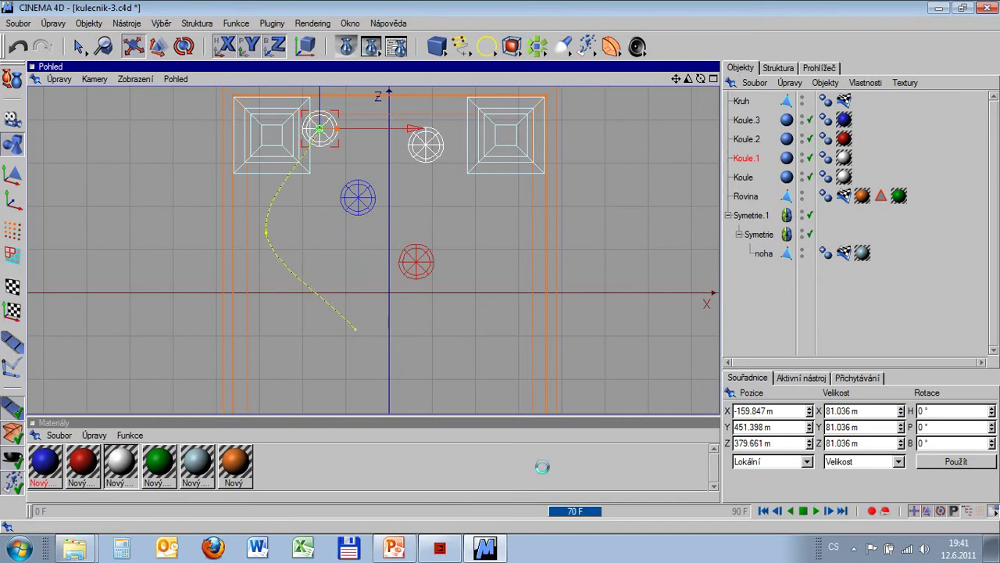
# At frame 90, move Koule.1 to about X 48.6 m, Z 189.8 m between the blue and red balls and record a keyframe.
pyautogui.moveTo(562, 512); pyautogui.dragTo(733, 509)
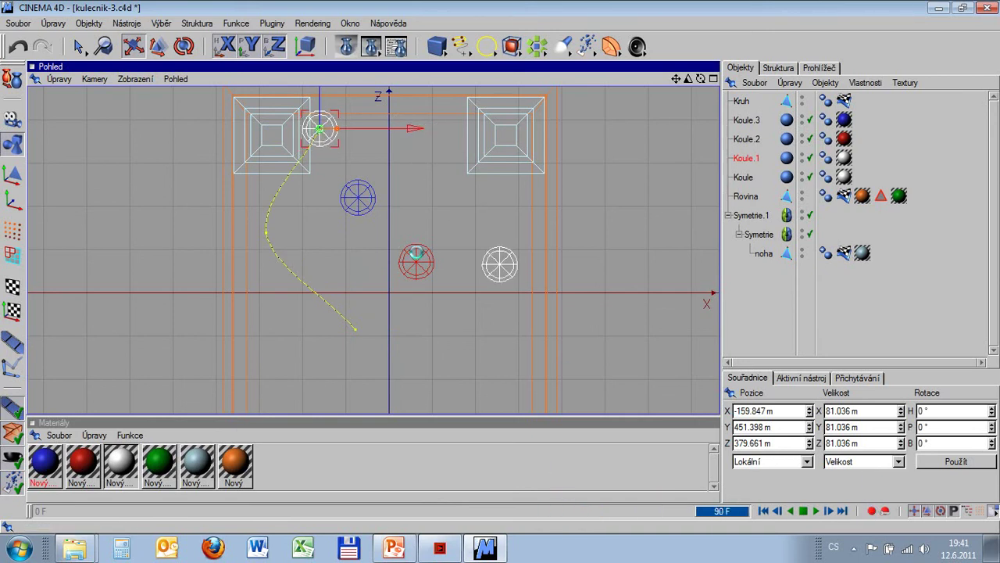
pyautogui.moveTo(500, 266); pyautogui.dragTo(608, 366)
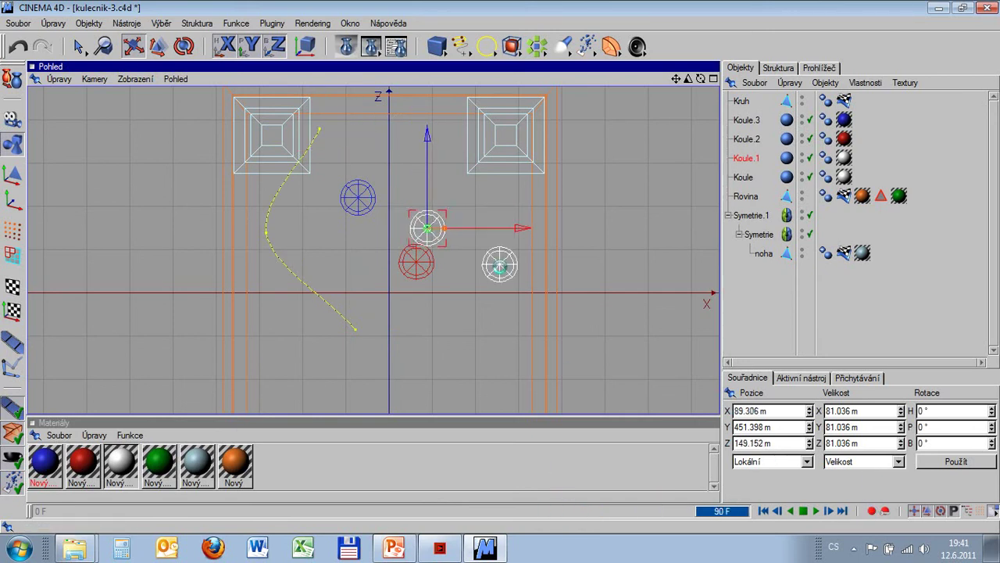
pyautogui.moveTo(427, 228); pyautogui.dragTo(409, 210)
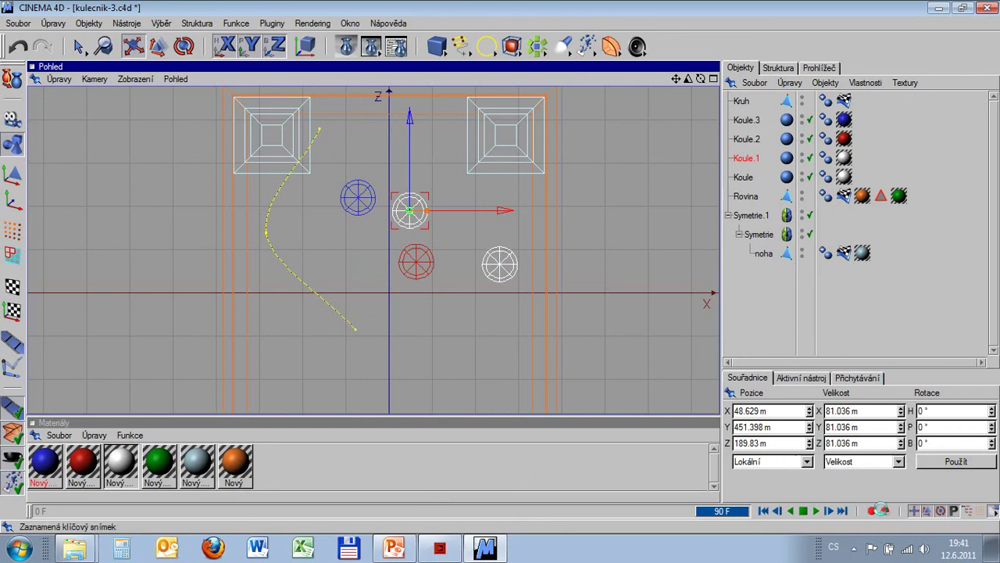
pyautogui.click(871, 510)
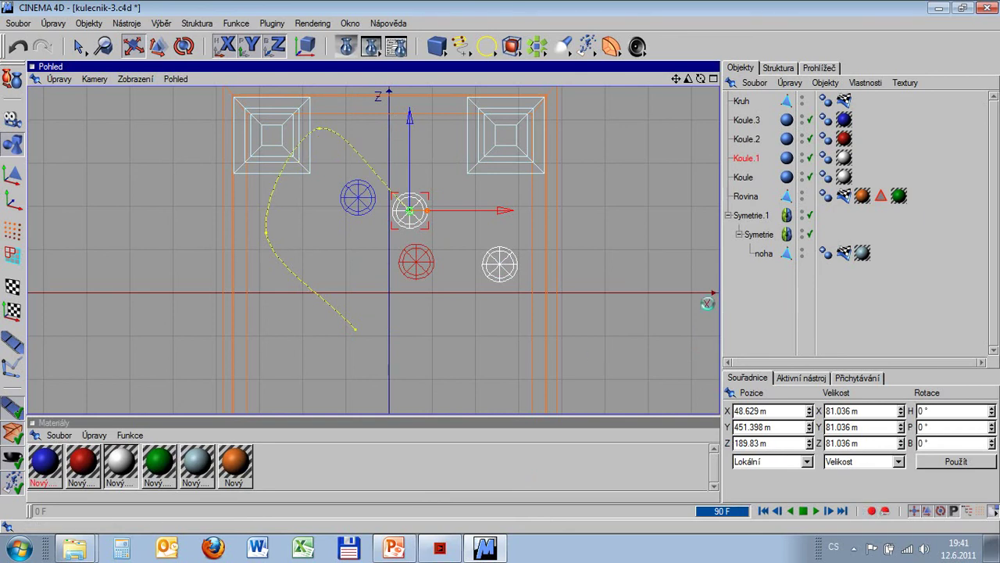
# Select the red ball Koule.2 and record a keyframe of its starting position at frame 39.
pyautogui.moveTo(705, 510); pyautogui.dragTo(347, 515)
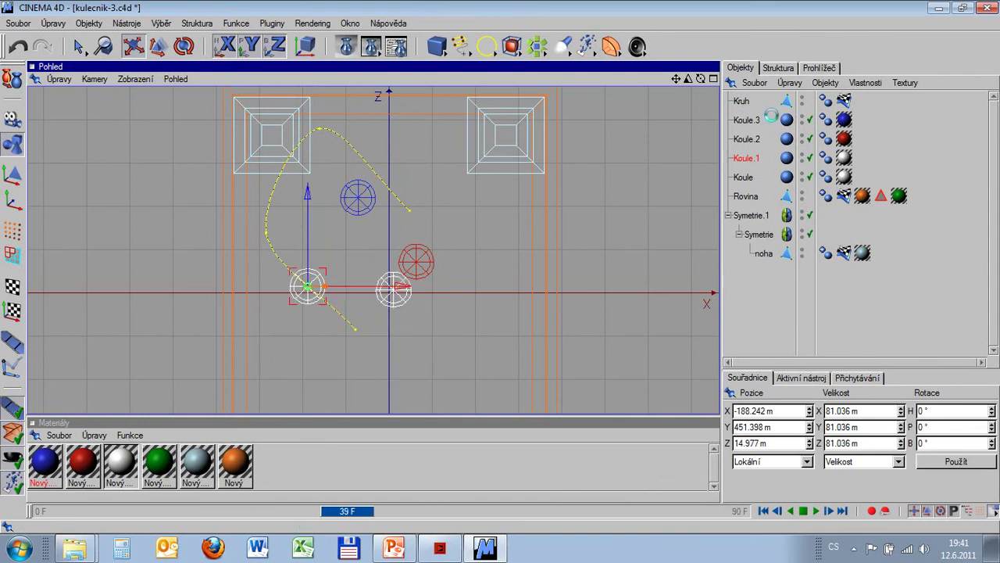
pyautogui.click(747, 139)
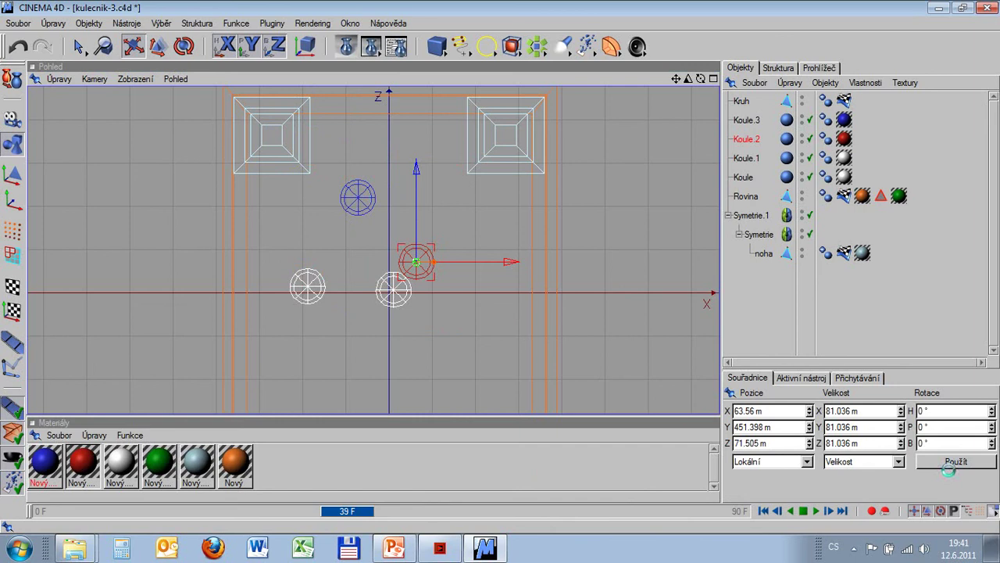
pyautogui.click(869, 510)
# At frame 67, move the red ball to about X 297.5 m, Z 330.8 m at the side cushion and record a keyframe.
pyautogui.moveTo(347, 512); pyautogui.dragTo(561, 494)
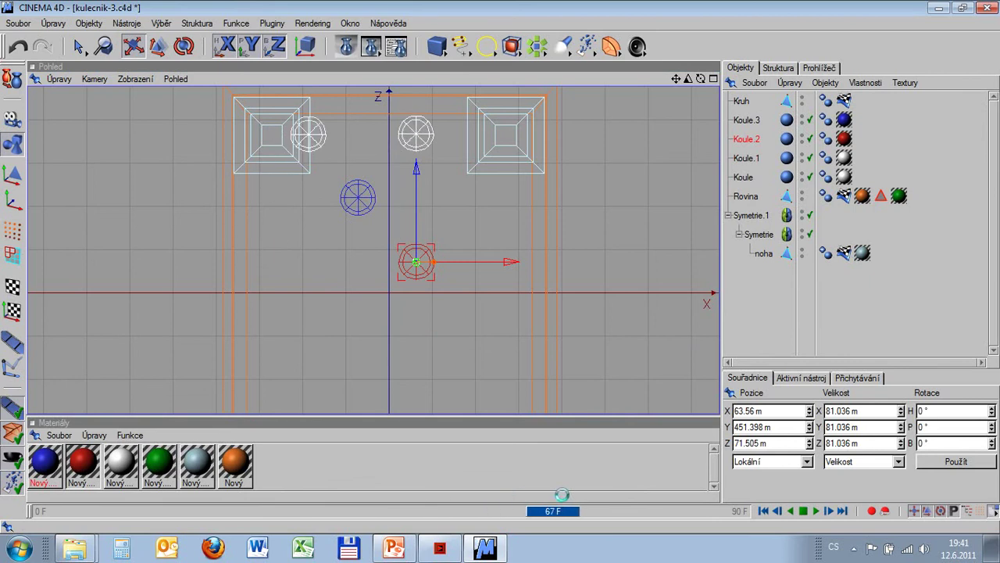
pyautogui.moveTo(501, 266); pyautogui.dragTo(601, 154)
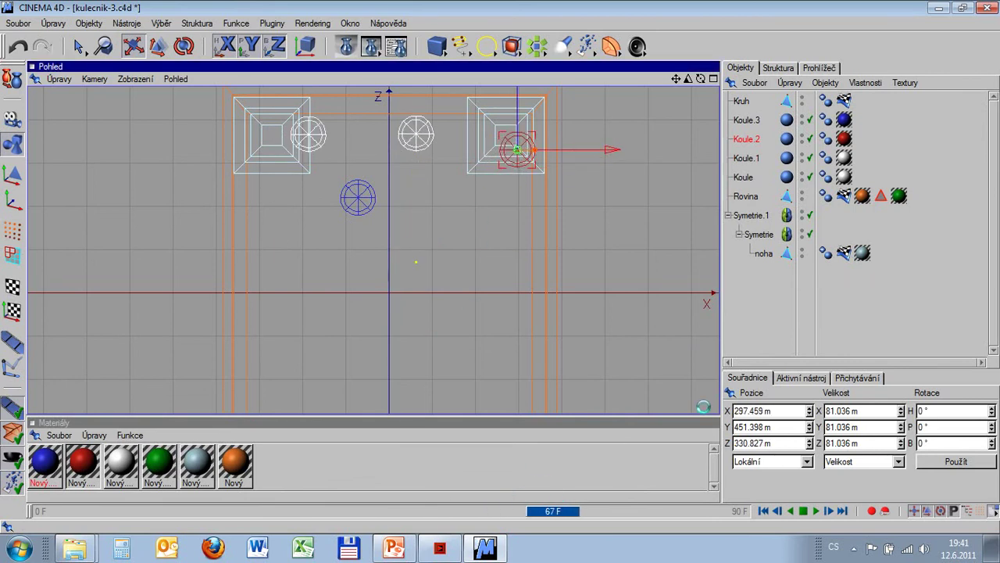
pyautogui.click(872, 510)
# Keyframe the red ball at frame 77 at about X 248.3 m, Z 380 m and at frame 90 at about X 143.2 m, Z 296.9 m.
pyautogui.moveTo(554, 511); pyautogui.dragTo(627, 511)
pyautogui.moveTo(607, 265); pyautogui.dragTo(586, 243)
pyautogui.moveTo(500, 266); pyautogui.dragTo(502, 266)
pyautogui.click(872, 510)
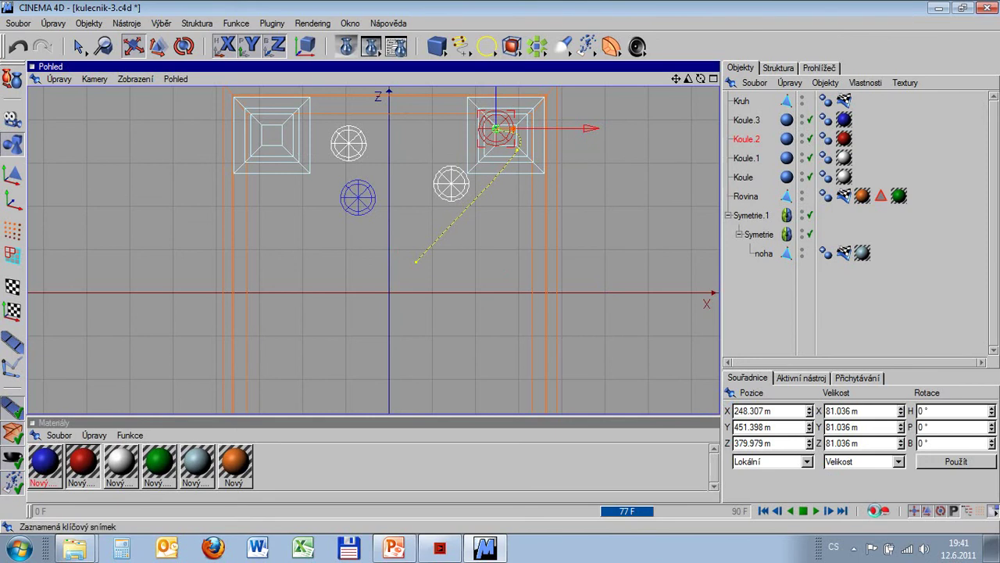
pyautogui.moveTo(629, 511); pyautogui.dragTo(750, 510)
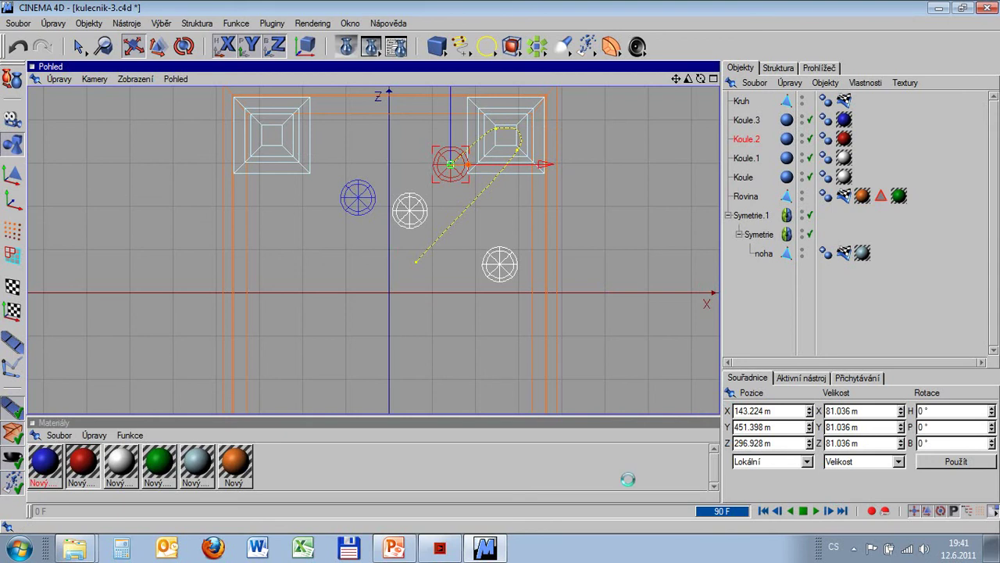
# Go back to frame 49 and select the blue ball Koule.3.
pyautogui.moveTo(711, 511); pyautogui.dragTo(412, 496)
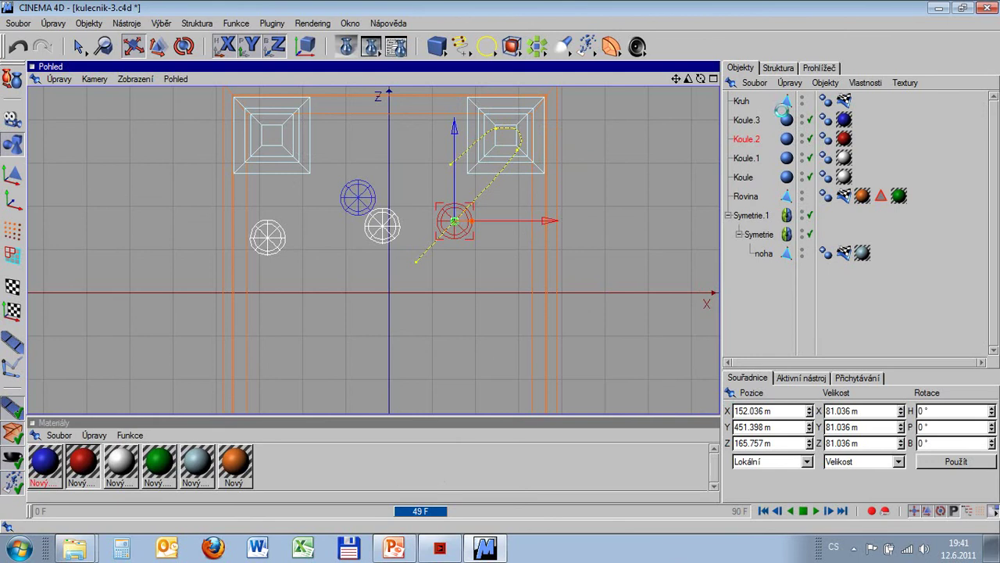
pyautogui.click(752, 120)
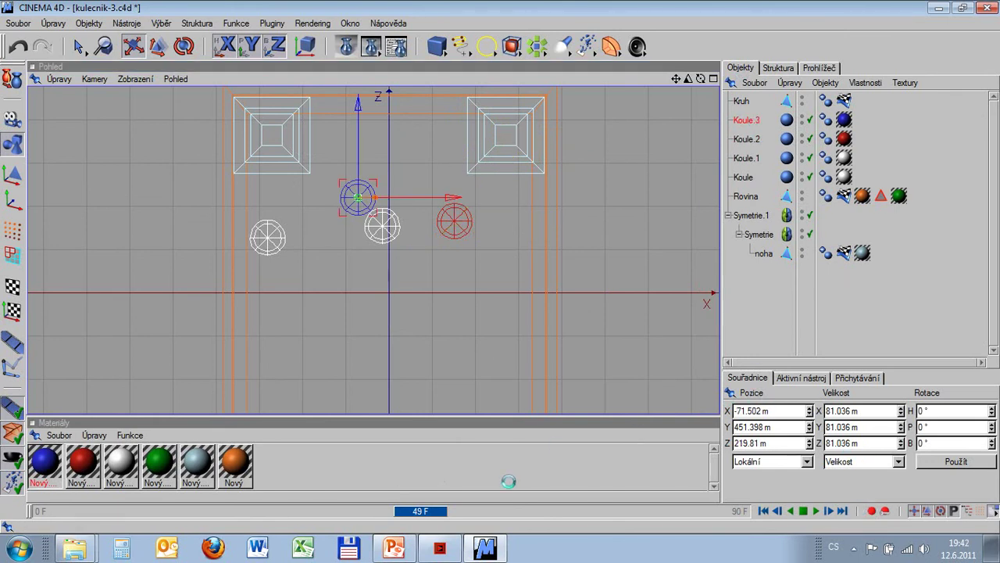
pyautogui.moveTo(420, 511); pyautogui.dragTo(596, 514)
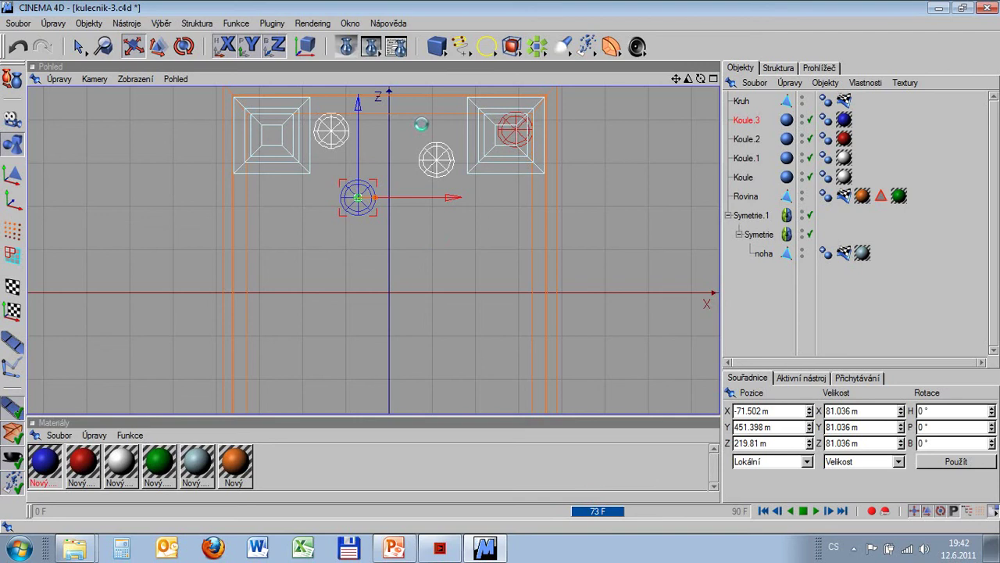
pyautogui.moveTo(412, 183); pyautogui.dragTo(501, 266)
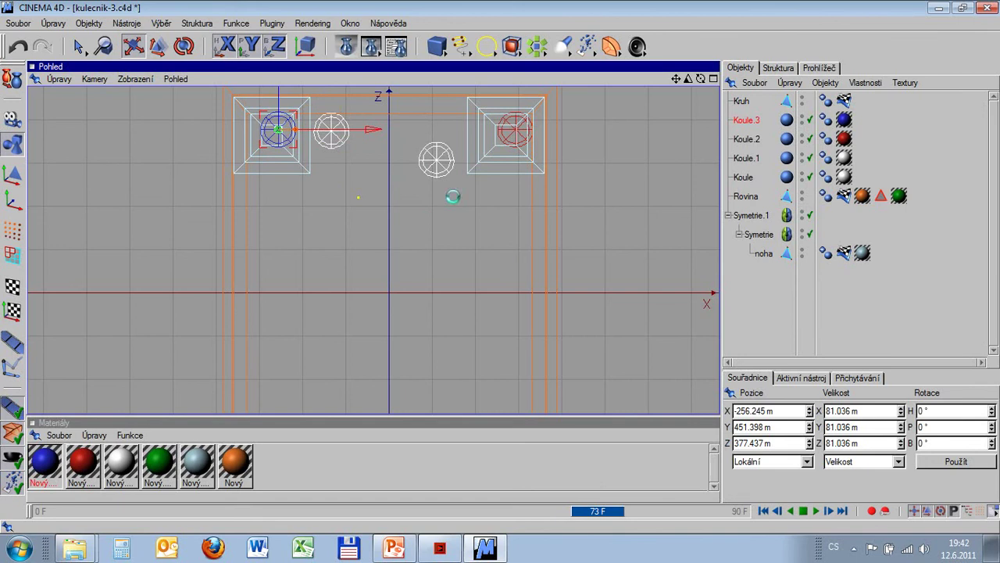
pyautogui.click(866, 510)
pyautogui.moveTo(600, 510); pyautogui.dragTo(539, 511)
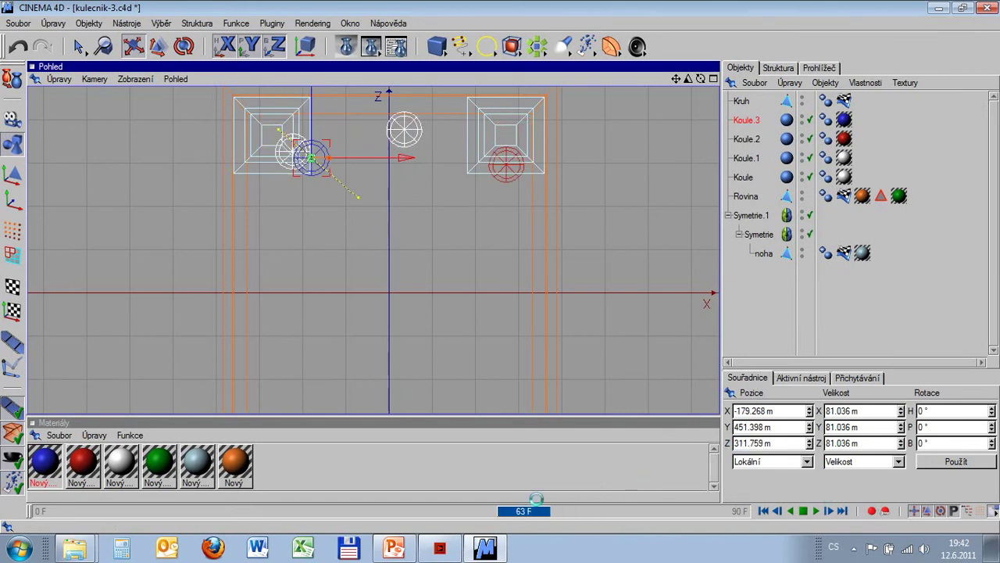
pyautogui.click(17, 45)
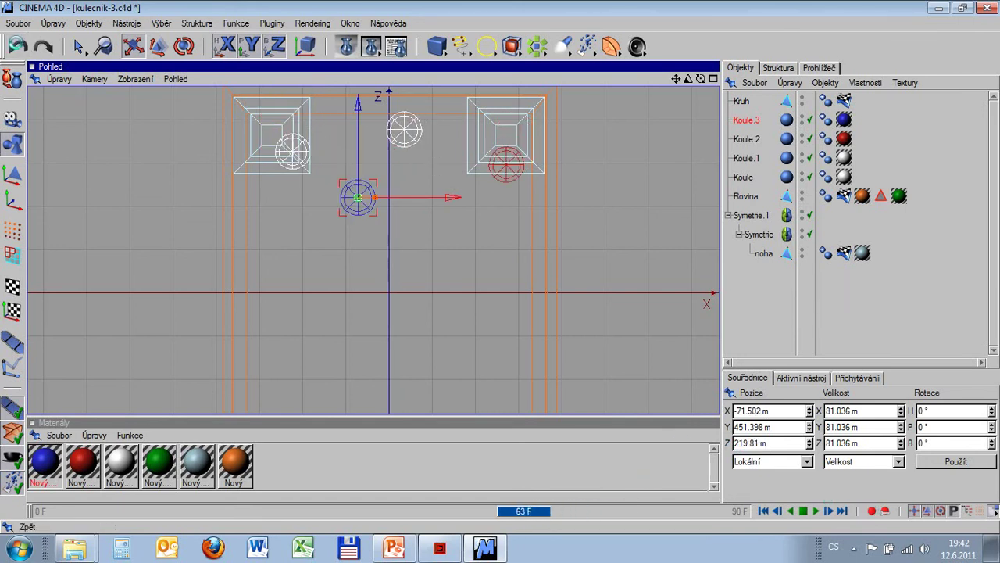
pyautogui.click(17, 45)
# Keyframe the blue ball's starting position at frame 50, and at frame 71 keyframe it at about X -207.1 m, Z 324.9 m.
pyautogui.moveTo(508, 511); pyautogui.dragTo(422, 510)
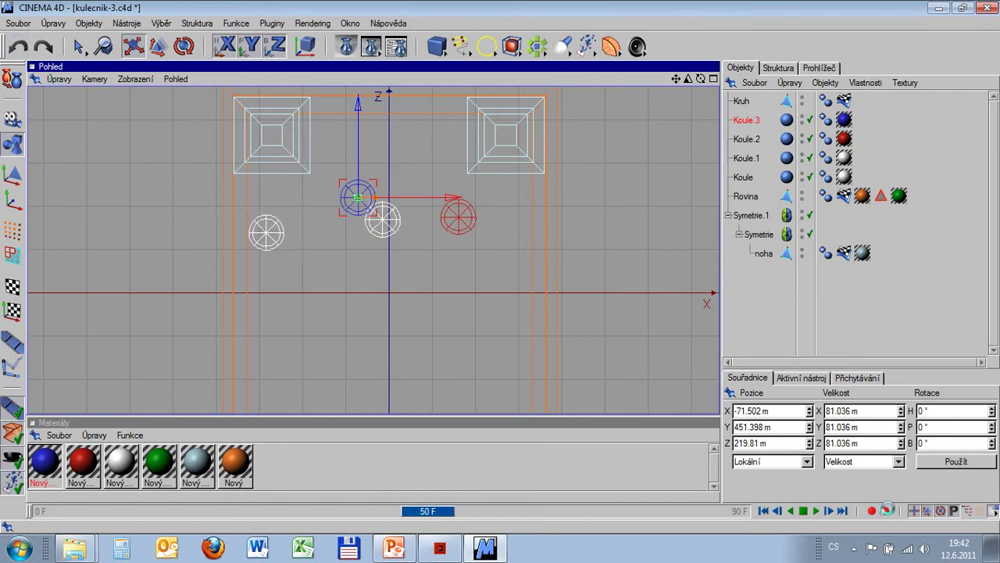
pyautogui.click(868, 510)
pyautogui.moveTo(429, 511); pyautogui.dragTo(589, 505)
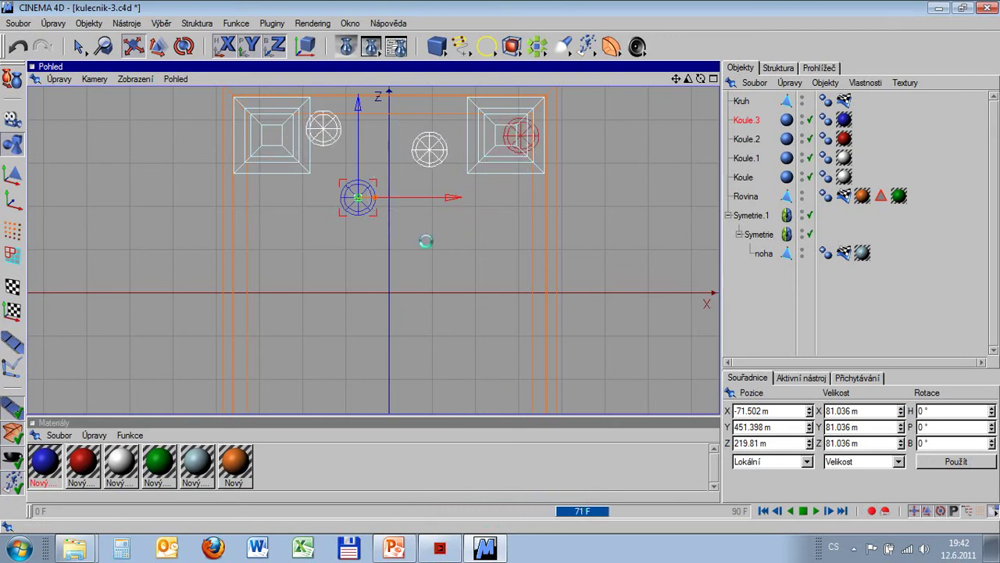
pyautogui.moveTo(412, 182); pyautogui.dragTo(345, 133)
pyautogui.moveTo(292, 148); pyautogui.dragTo(299, 152)
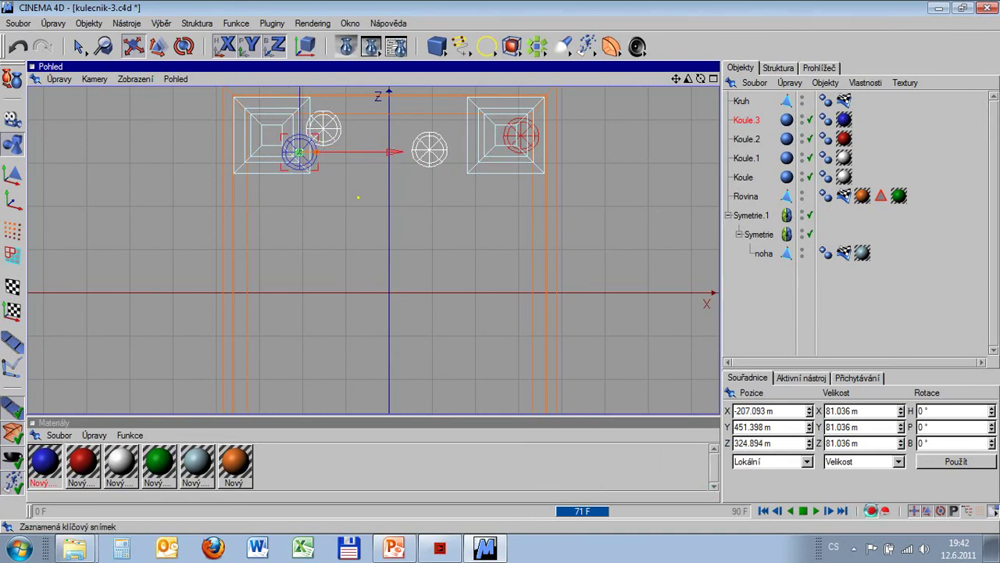
pyautogui.click(871, 510)
# Keyframe the blue ball at frame 82 at about X -271.5 m, Z 382.5 m and at frame 86 at about X -290.1 m, Z 367.3 m.
pyautogui.moveTo(577, 510); pyautogui.dragTo(663, 510)
pyautogui.moveTo(500, 267); pyautogui.dragTo(472, 242)
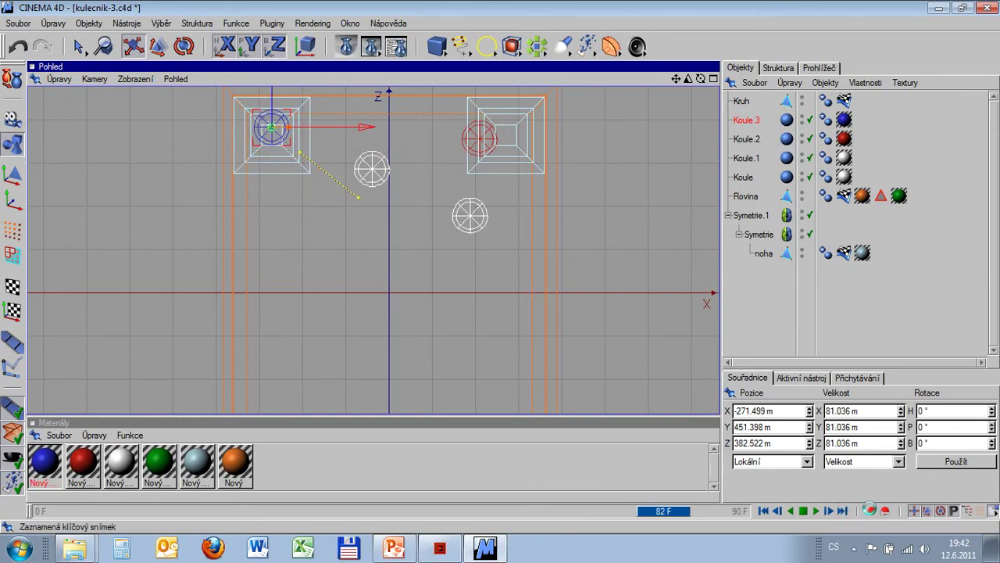
pyautogui.moveTo(664, 511); pyautogui.dragTo(692, 506)
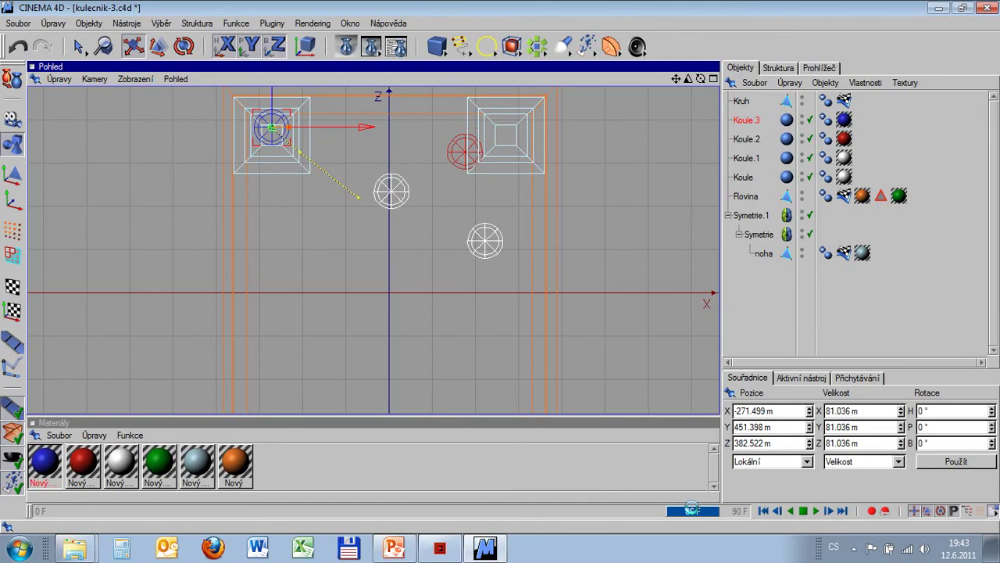
pyautogui.moveTo(454, 193); pyautogui.dragTo(448, 199)
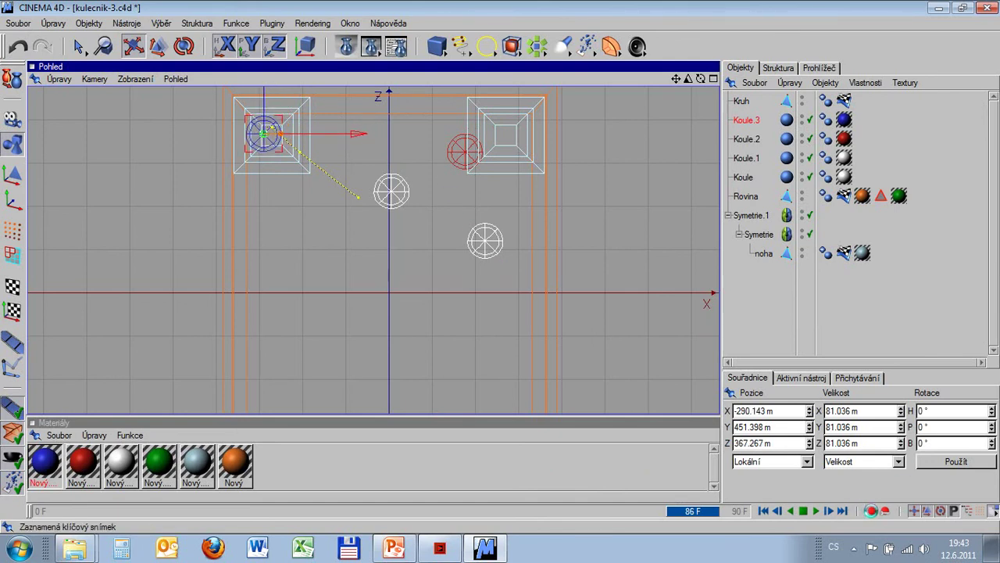
pyautogui.click(872, 511)
# At frame 90, move the blue ball to about X -259.6 m, Z 323.2 m and record a keyframe.
pyautogui.moveTo(693, 510); pyautogui.dragTo(743, 511)
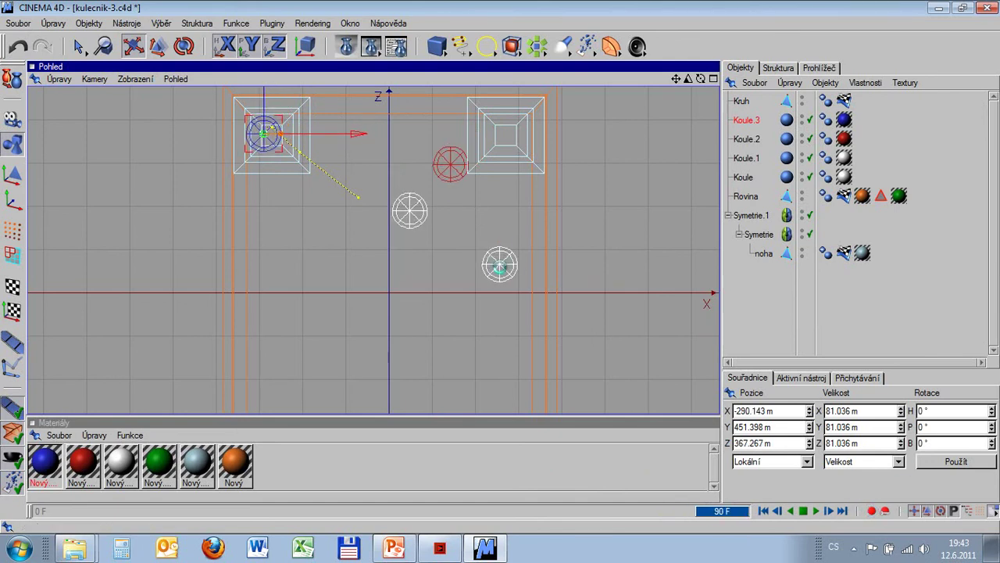
pyautogui.moveTo(500, 267); pyautogui.dragTo(512, 287)
pyautogui.click(872, 511)
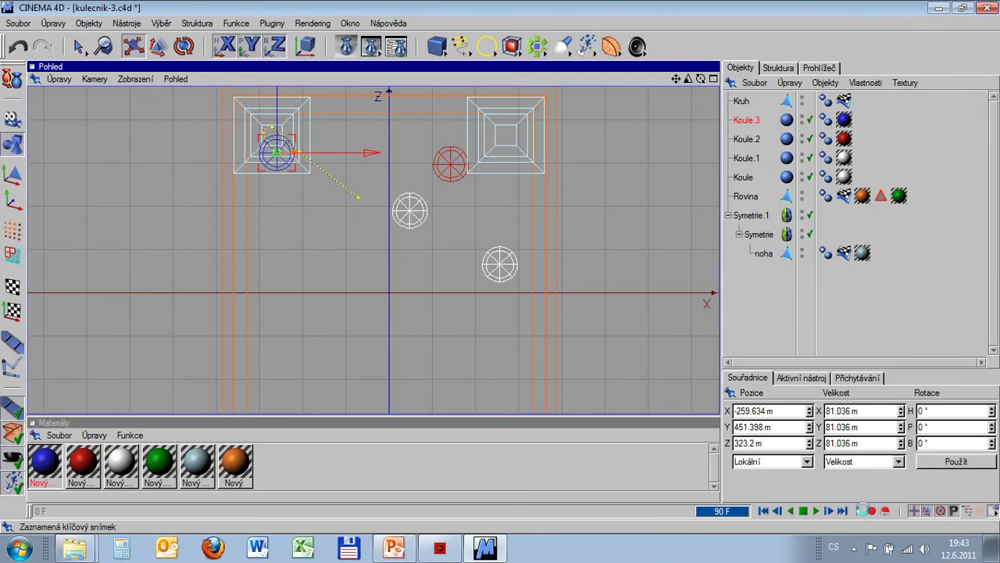
# Play the animation from frame 0 with the whole table in view, check the ball movements and return to frame 0.
pyautogui.scroll(-3, 609, 350)
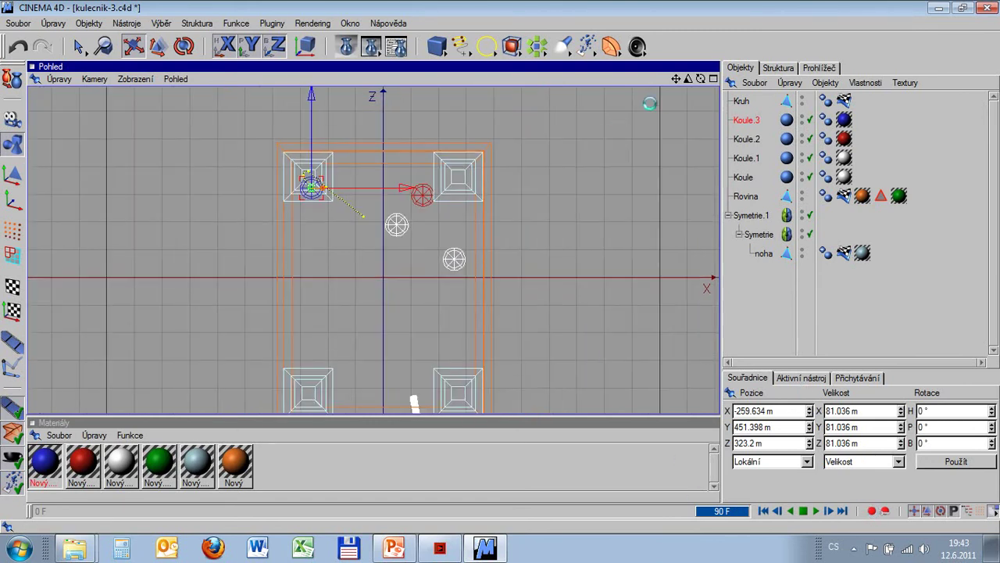
pyautogui.moveTo(673, 80); pyautogui.dragTo(638, 160)
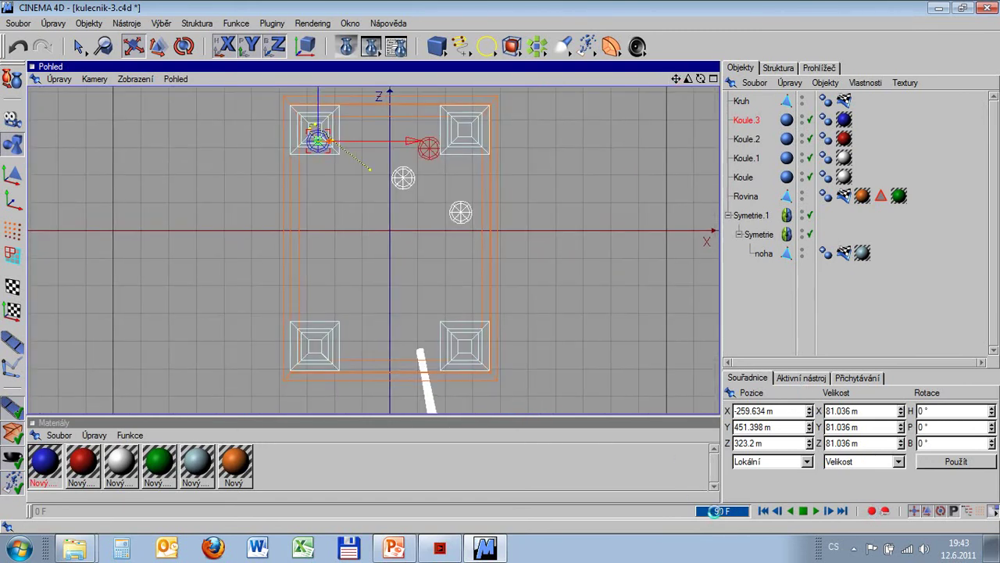
pyautogui.moveTo(715, 511); pyautogui.dragTo(52, 511)
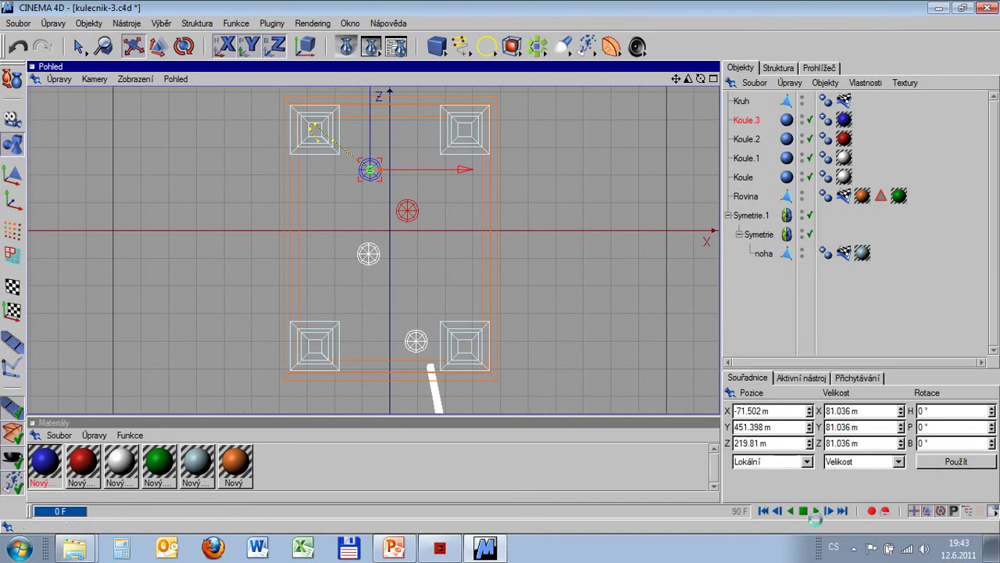
pyautogui.click(816, 511)
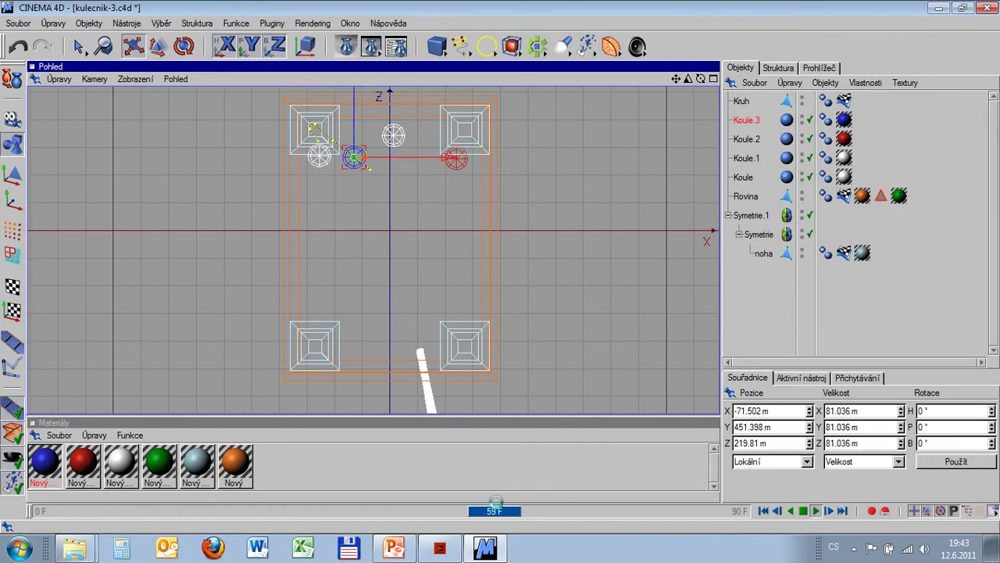
pyautogui.click(679, 510)
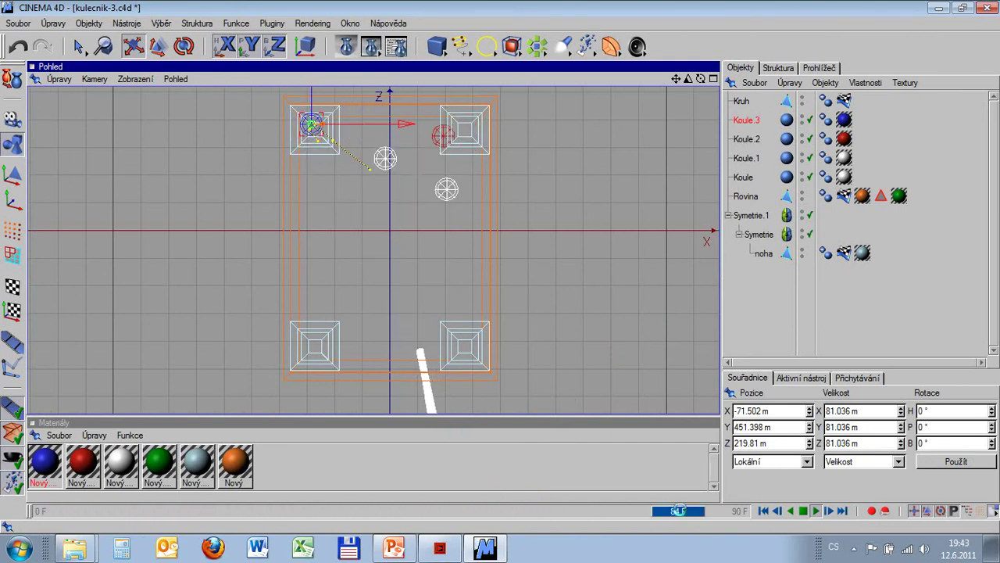
pyautogui.moveTo(678, 511); pyautogui.dragTo(10, 512)
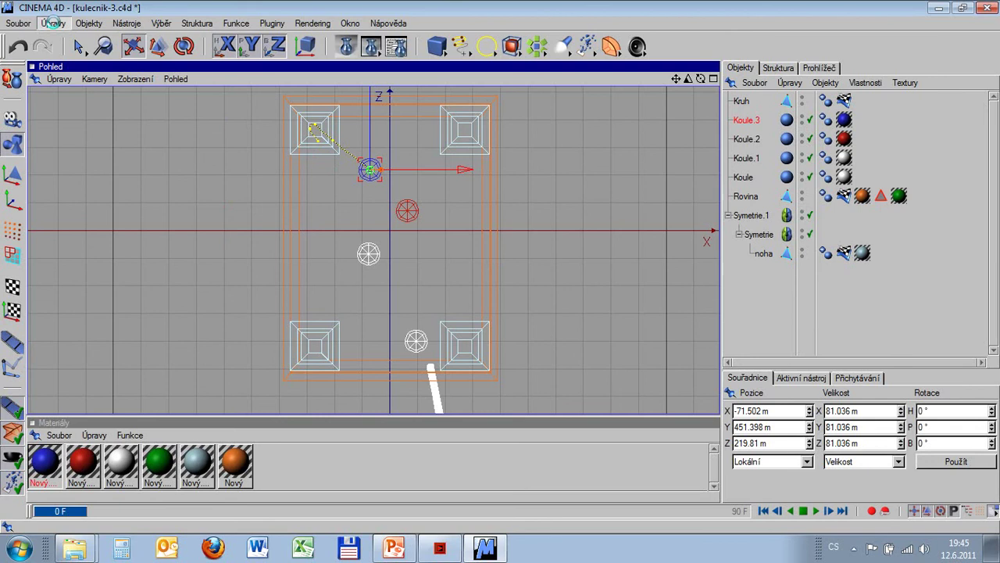
# Check the frame rate and the first and last frames in the project settings, and close them without changes.
pyautogui.click(52, 22)
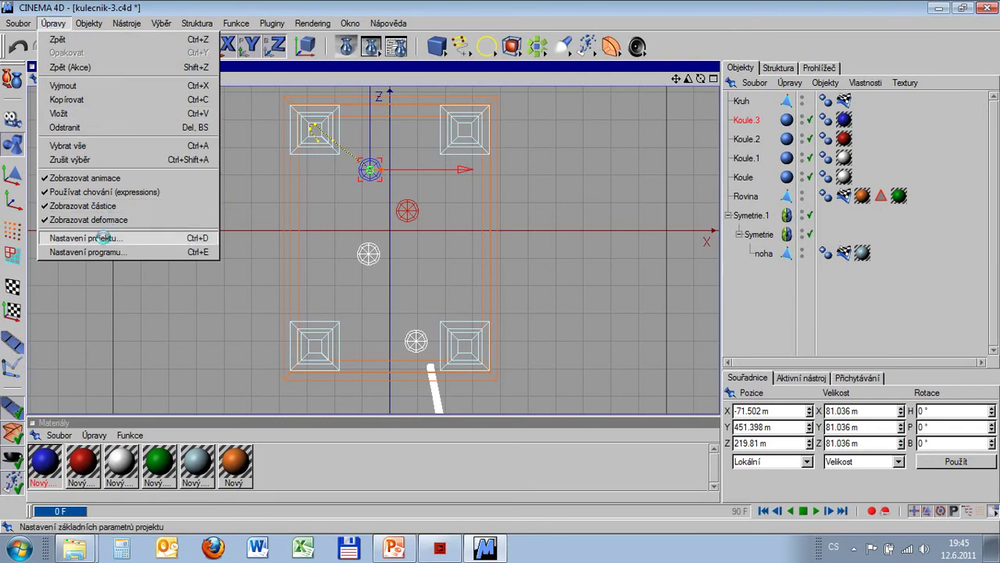
pyautogui.click(106, 237)
pyautogui.doubleClick(115, 237)
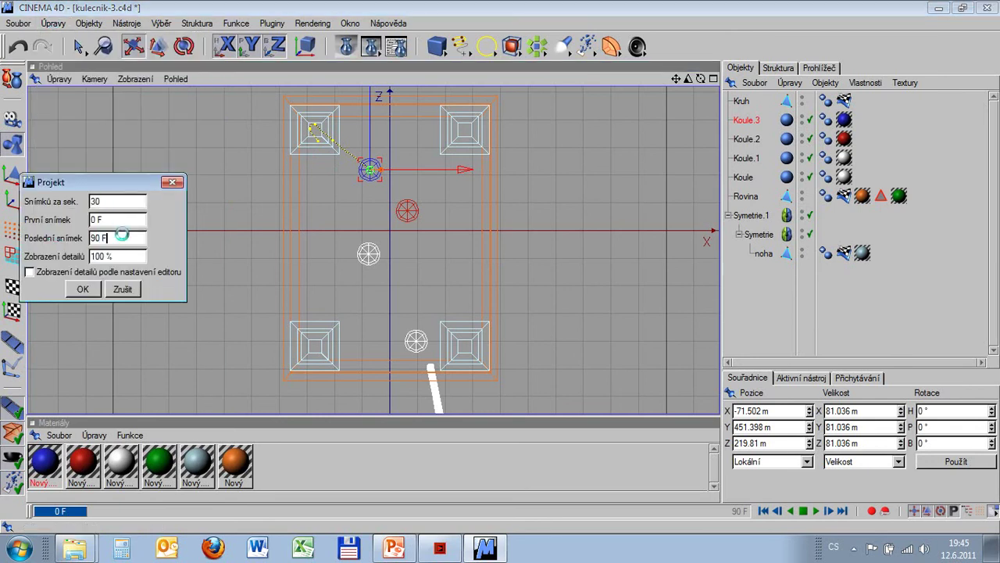
pyautogui.moveTo(65, 233); pyautogui.dragTo(137, 214)
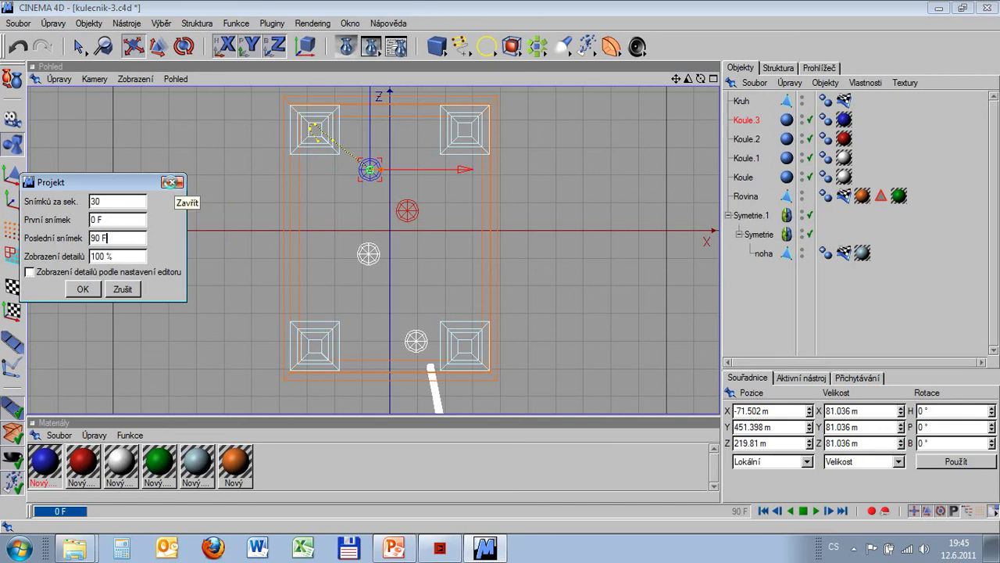
pyautogui.click(169, 183)
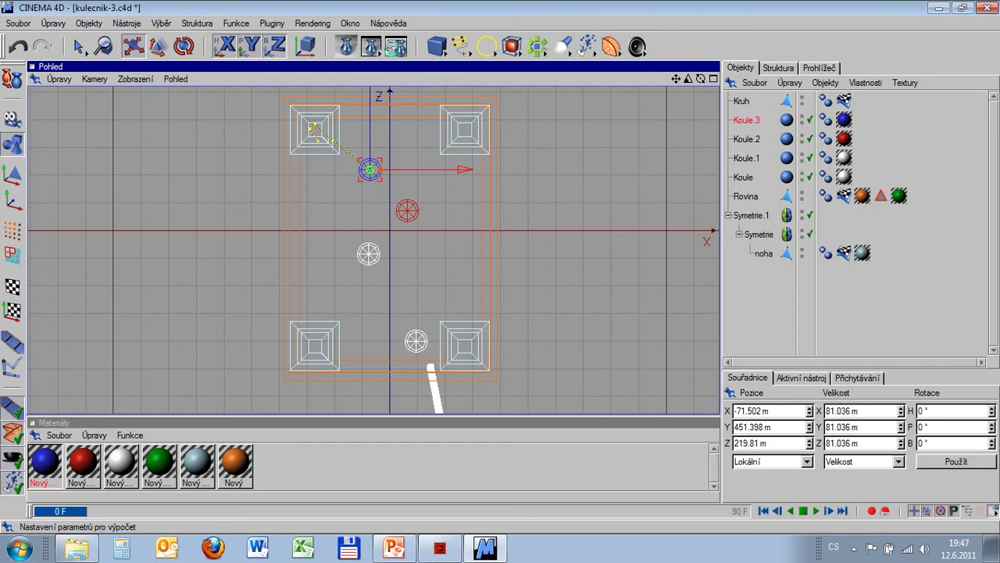
# Open the render settings and set the output frames to "všechny snímky".
pyautogui.click(396, 47)
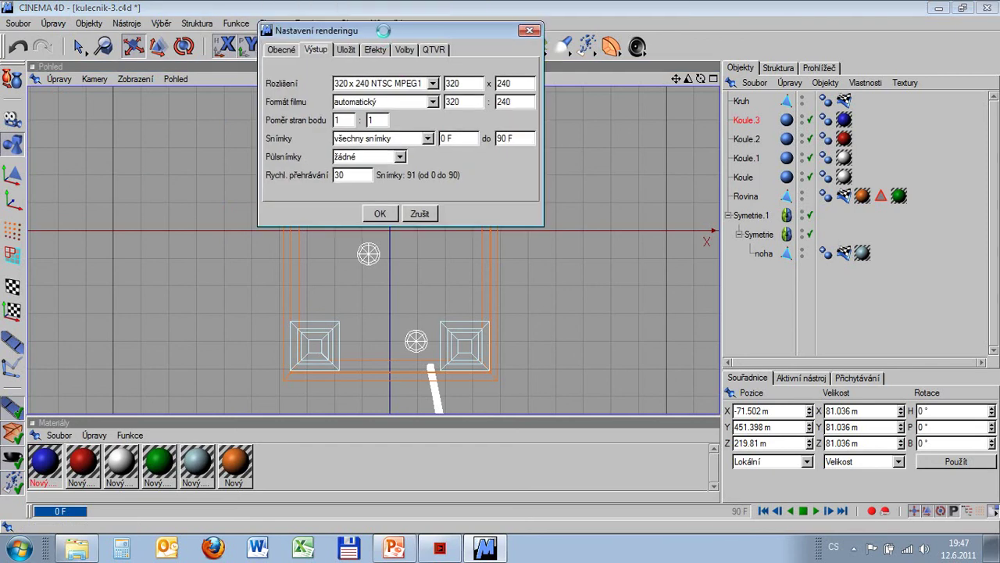
pyautogui.moveTo(380, 19); pyautogui.dragTo(393, 70)
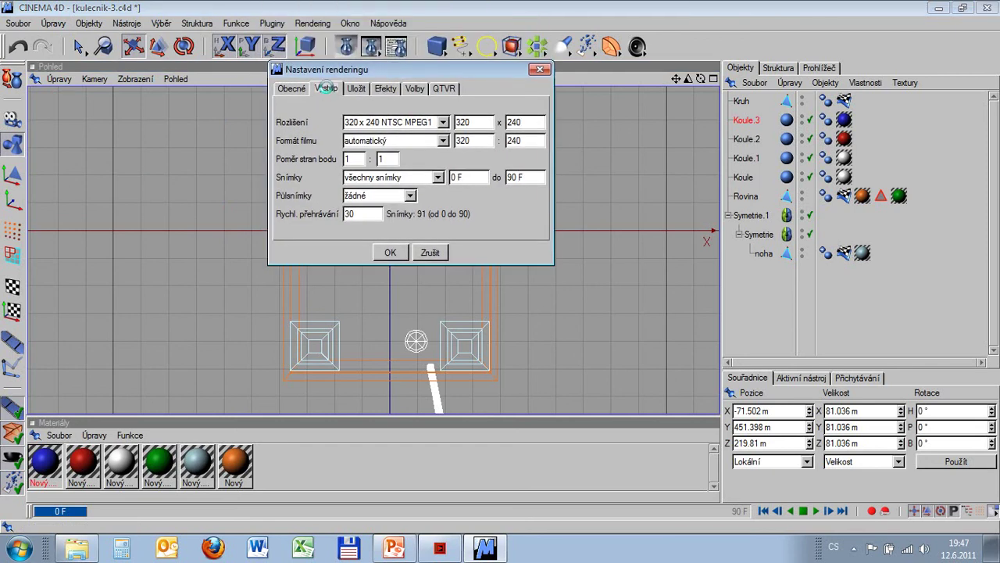
pyautogui.click(354, 176)
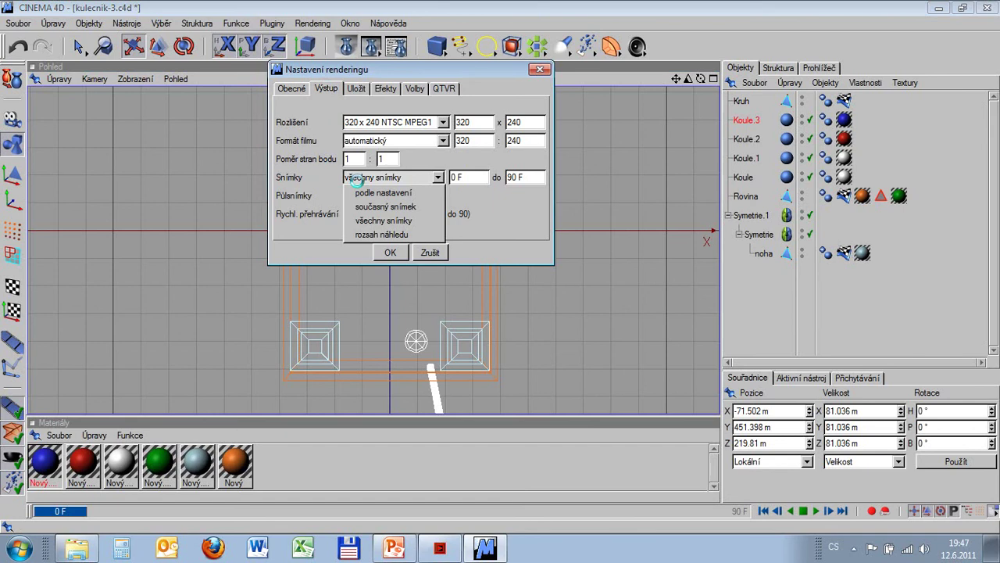
pyautogui.click(357, 222)
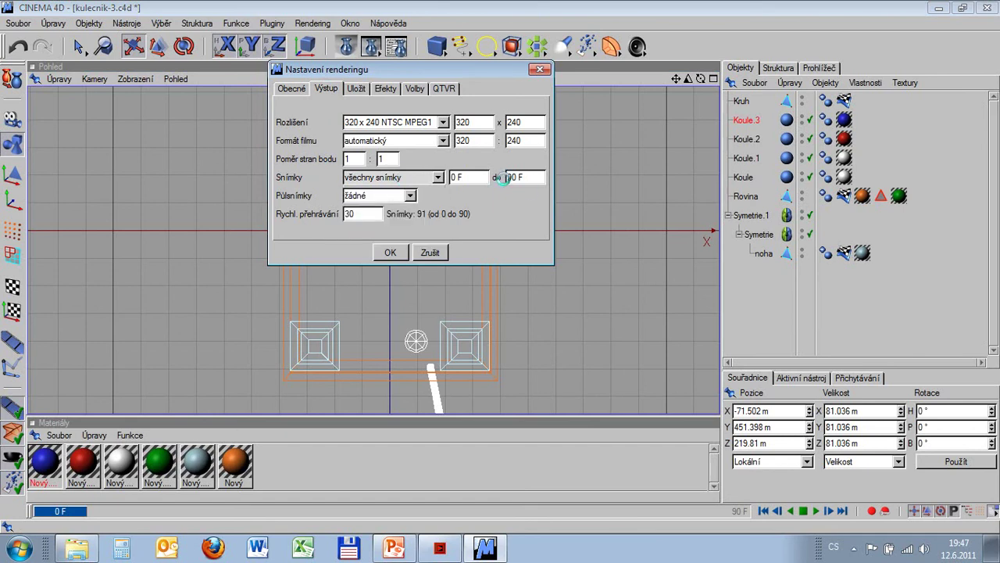
# Try the "rozsah náhledu" frame range for the output and switch back to "všechny snímky".
pyautogui.click(478, 176)
pyautogui.click(437, 177)
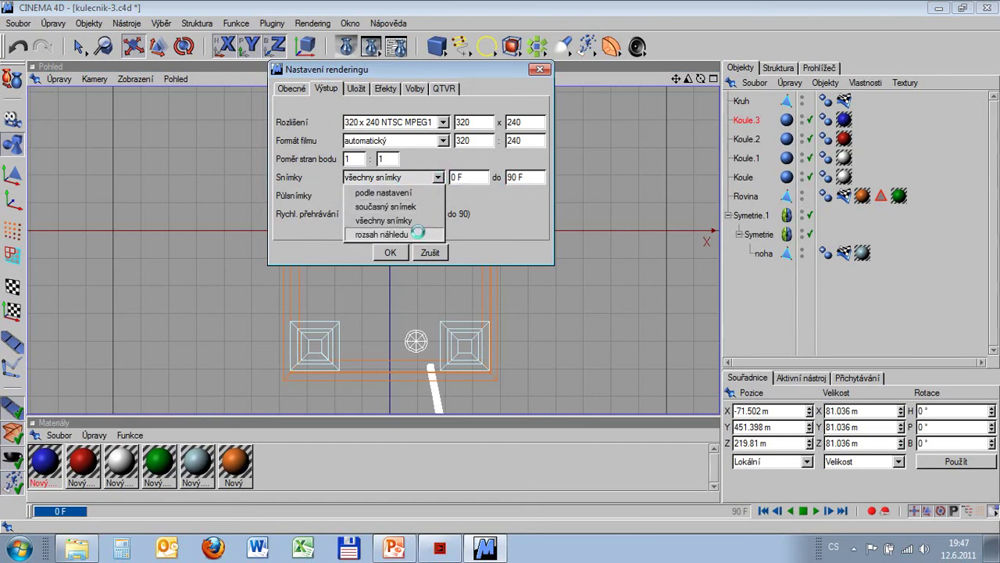
pyautogui.click(418, 233)
pyautogui.click(400, 178)
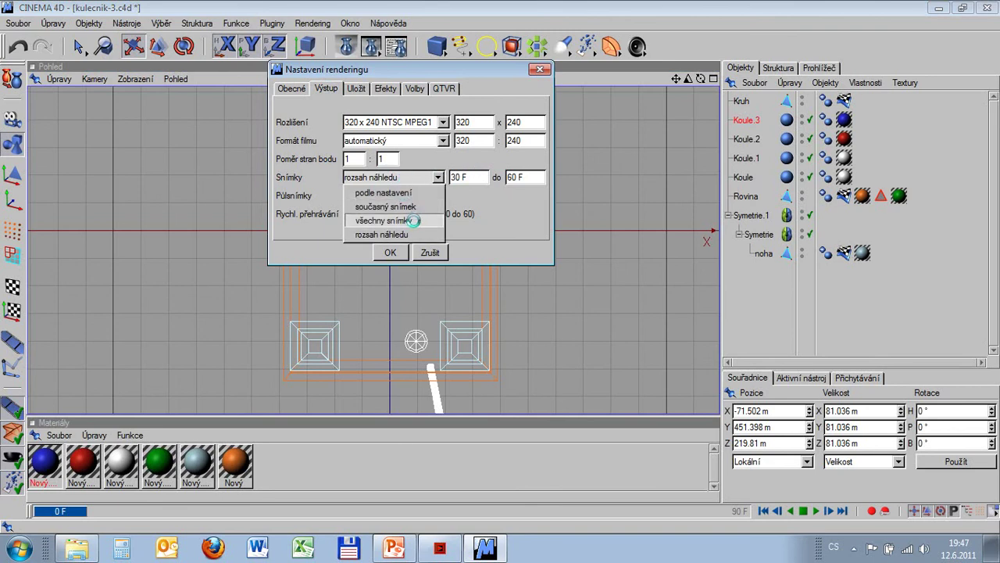
pyautogui.click(415, 221)
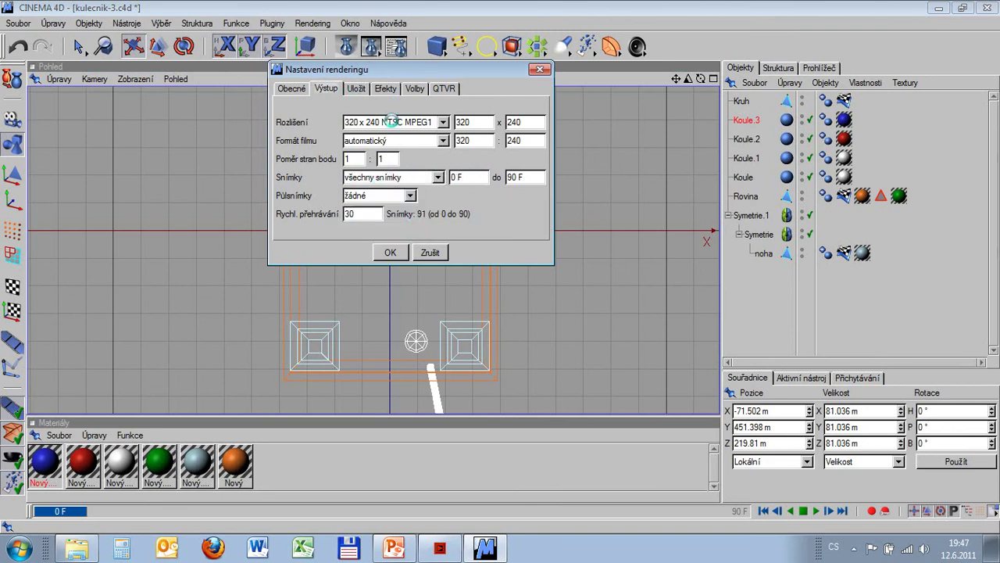
# Set the render output resolution to 1024 x 768.
pyautogui.click(392, 122)
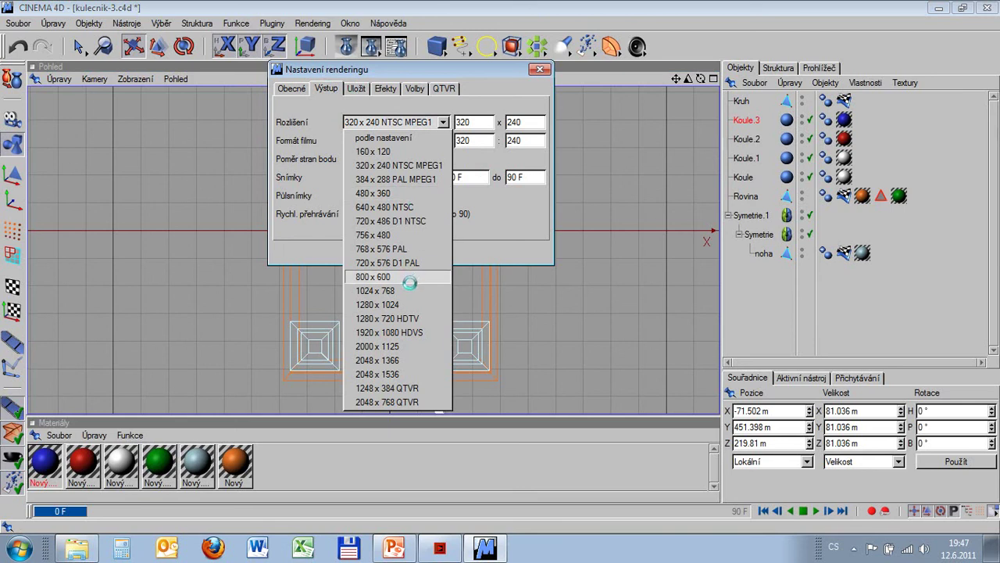
pyautogui.click(375, 290)
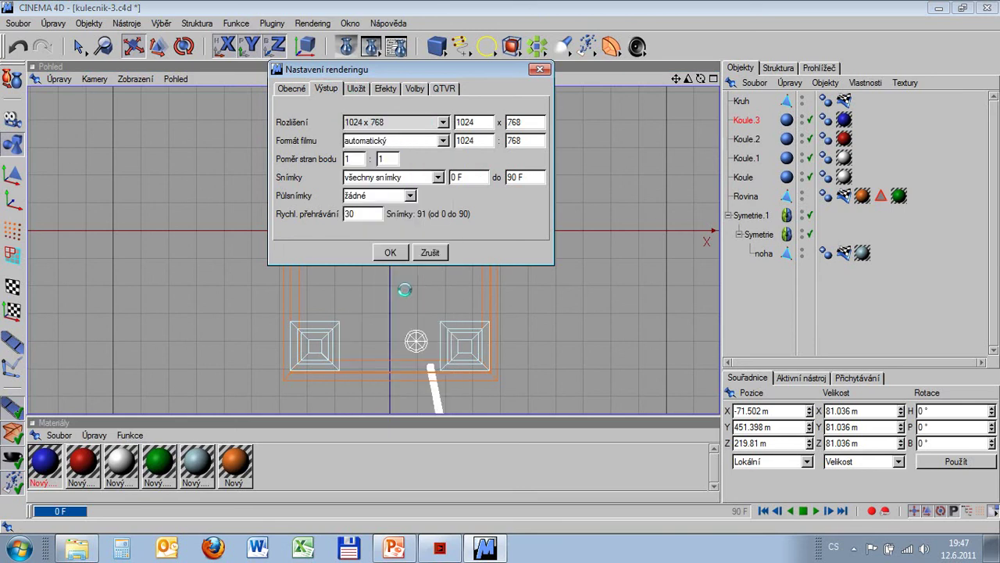
# Set the render save format to "AVI Film velký" and accept the render settings.
pyautogui.click(356, 88)
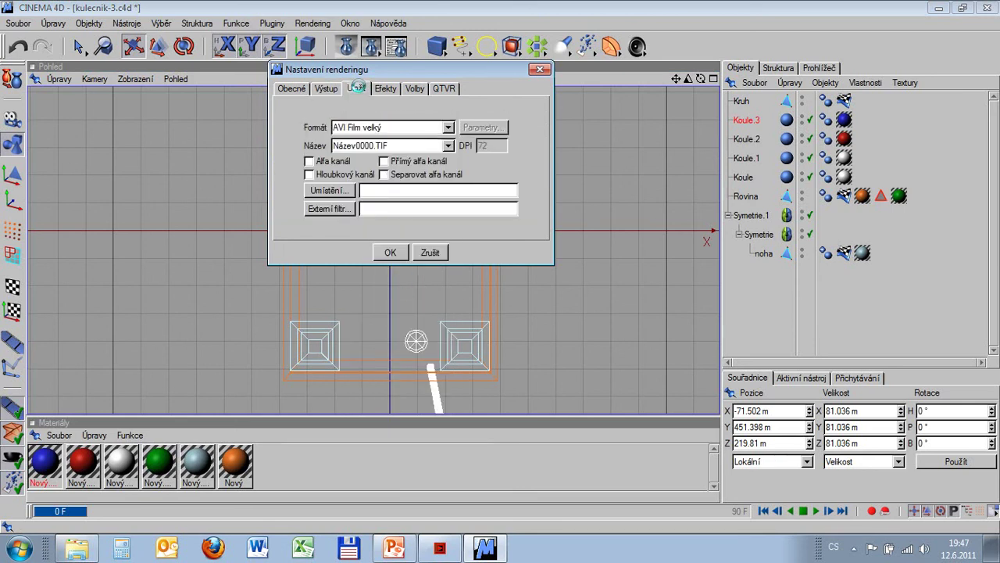
pyautogui.click(383, 128)
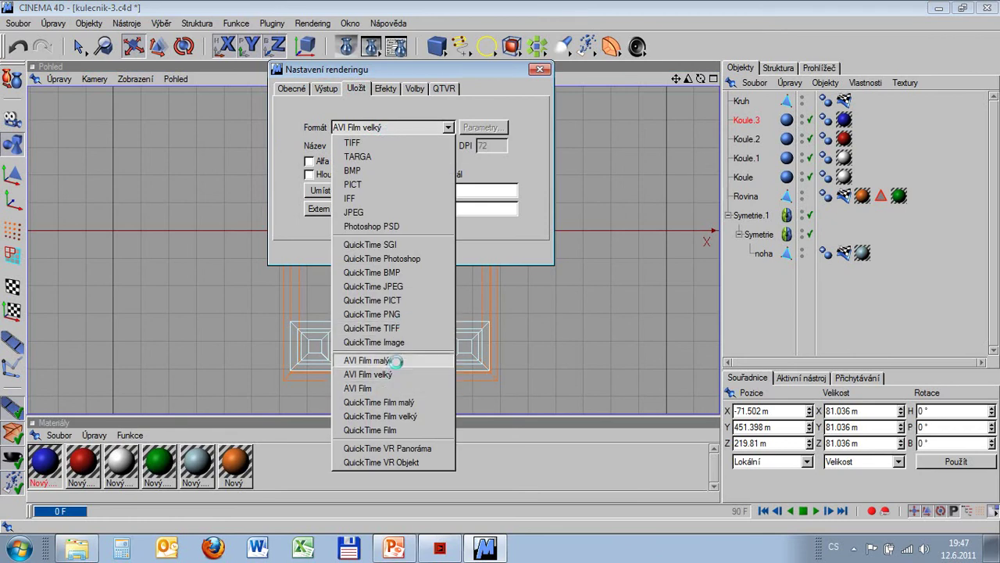
pyautogui.click(396, 374)
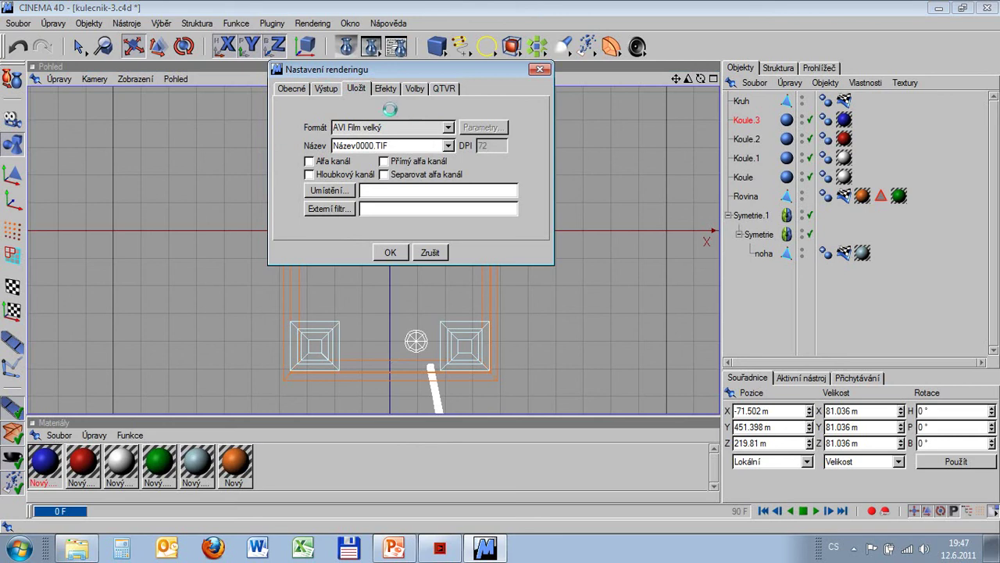
pyautogui.click(326, 88)
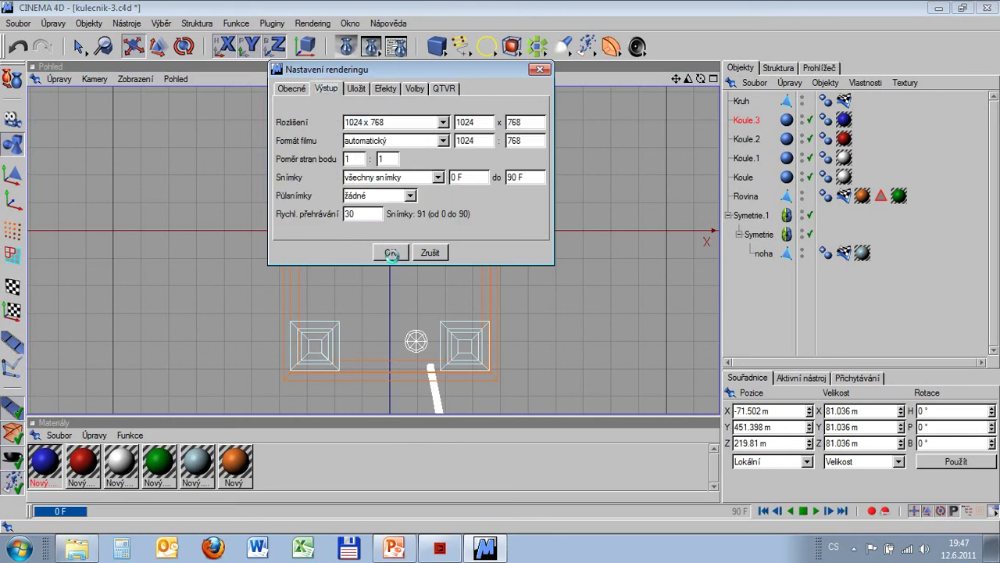
pyautogui.click(392, 252)
# Frame the pool table, cue and all four balls from above in the maximized perspective view, and save the project.
pyautogui.click(712, 79)
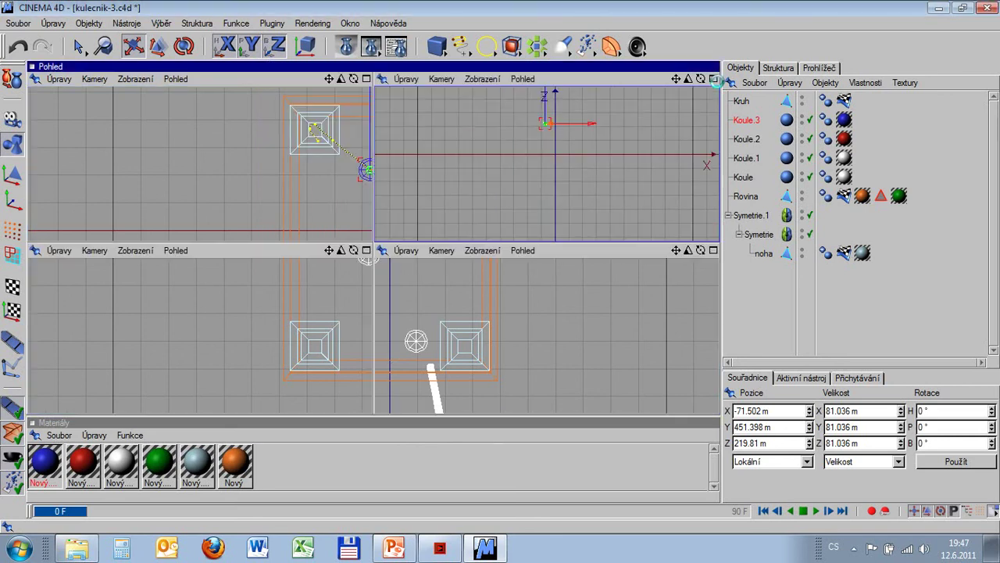
pyautogui.click(367, 78)
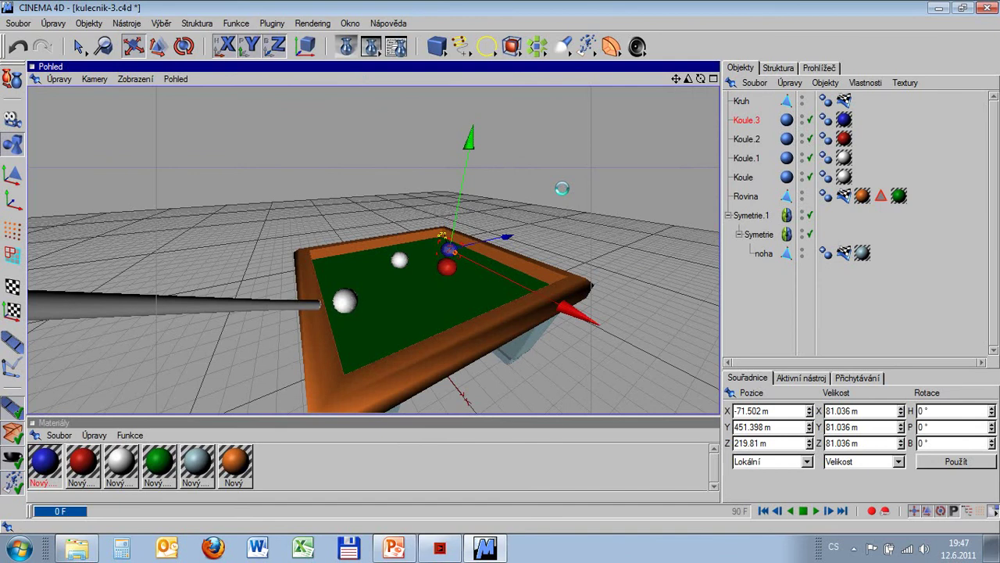
pyautogui.click(58, 79)
pyautogui.click(109, 181)
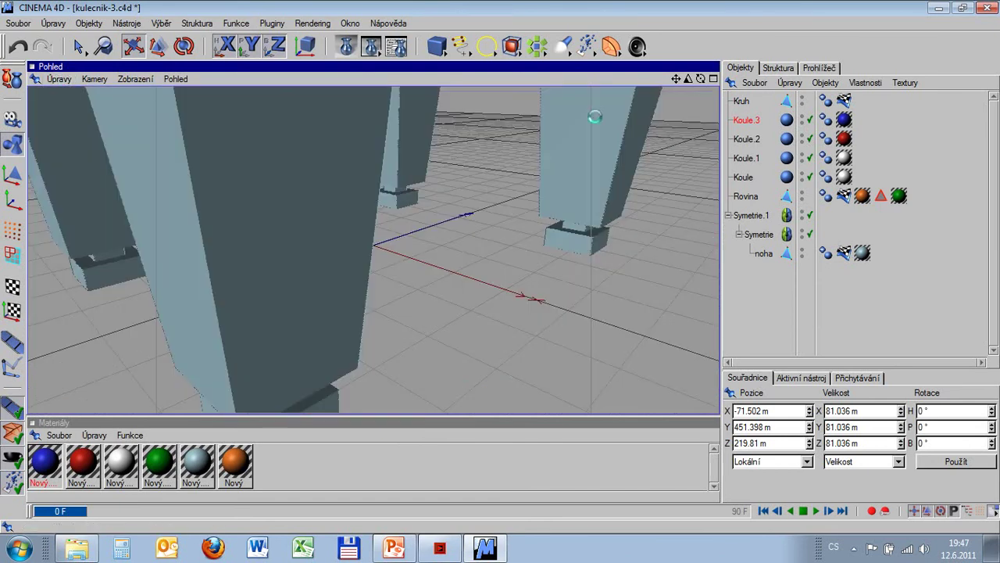
pyautogui.moveTo(675, 79); pyautogui.dragTo(519, 289)
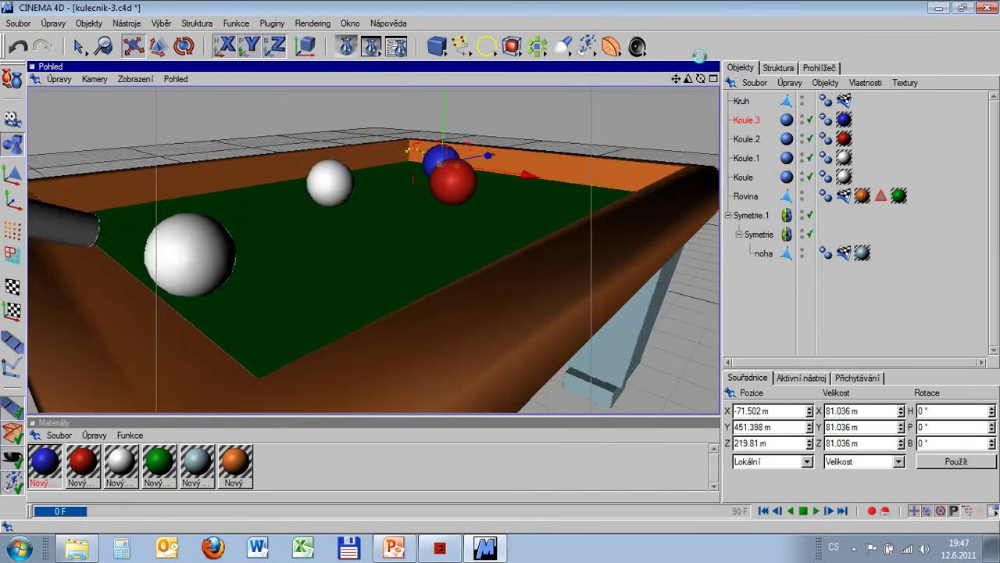
pyautogui.moveTo(698, 72); pyautogui.dragTo(479, 154)
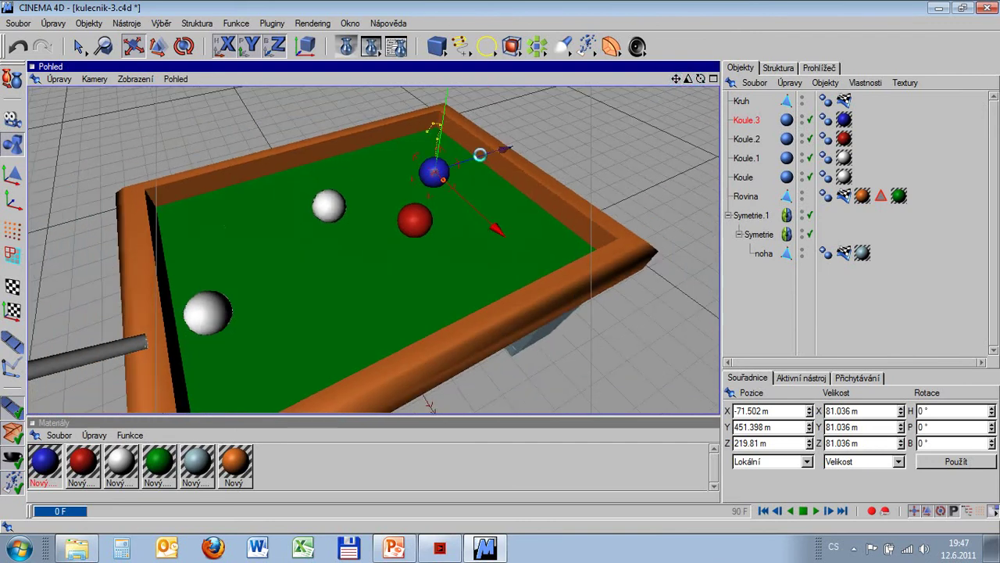
pyautogui.moveTo(676, 79); pyautogui.dragTo(501, 265)
pyautogui.click(31, 19)
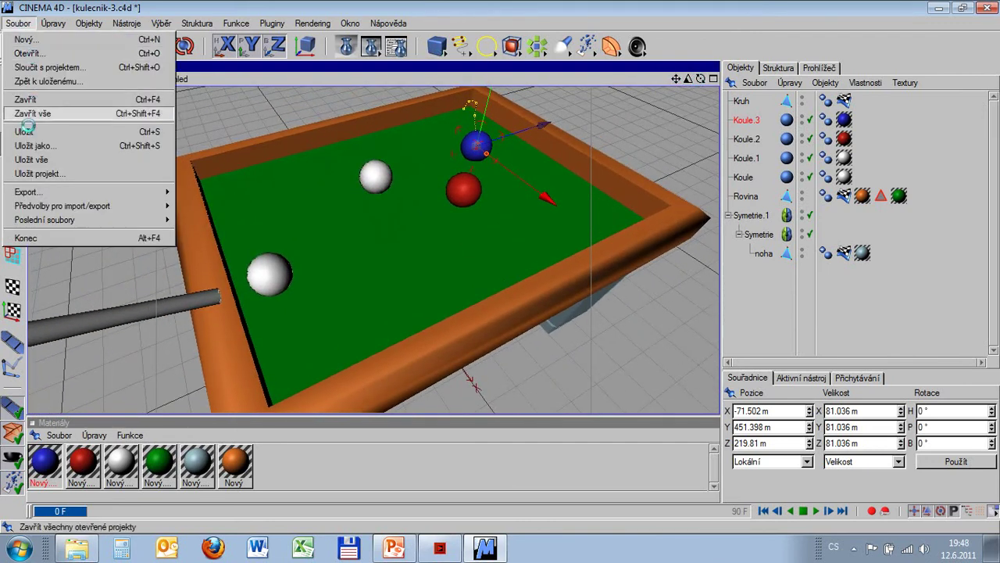
pyautogui.click(23, 129)
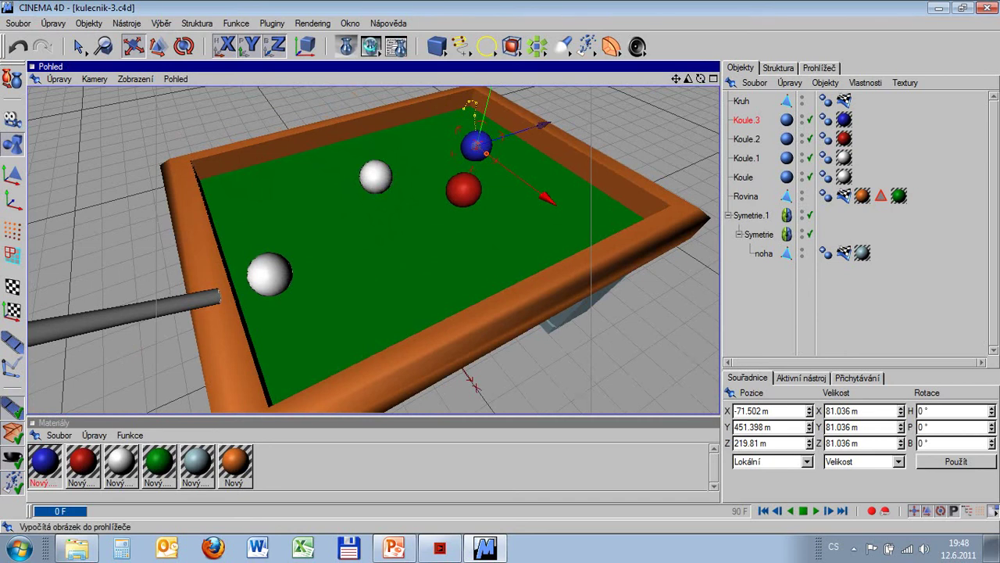
# Render the animation to the picture viewer, saving it as "kulecnik" in the kulecnik folder, and close the viewer when rendering ends.
pyautogui.click(371, 48)
pyautogui.click(373, 51)
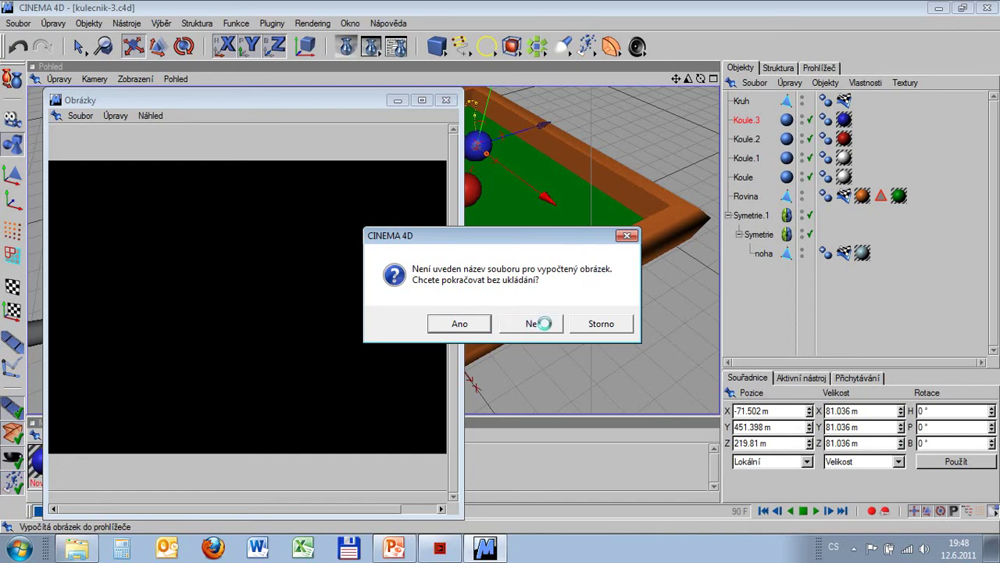
pyautogui.click(537, 322)
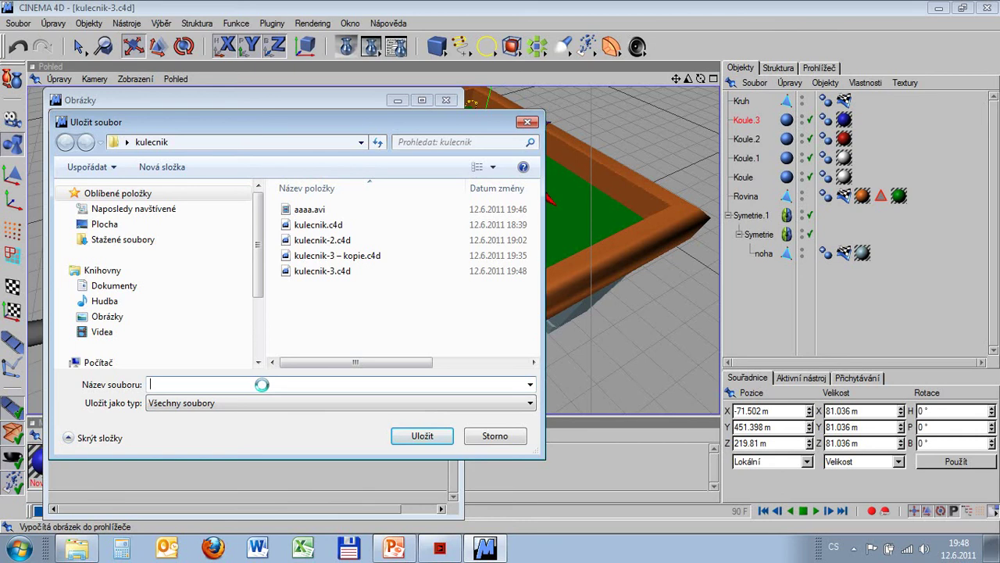
pyautogui.write('kule')
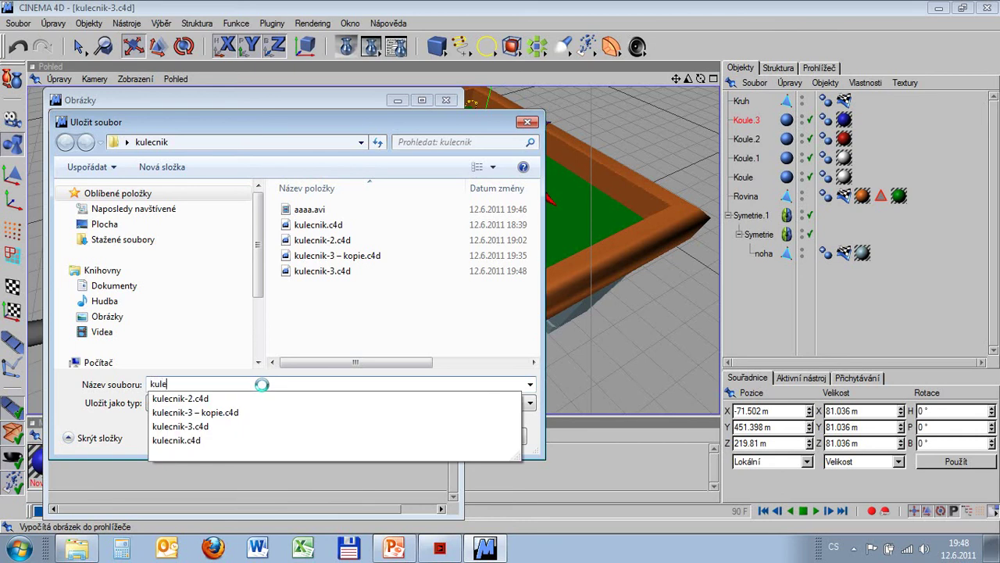
pyautogui.write('cnik')
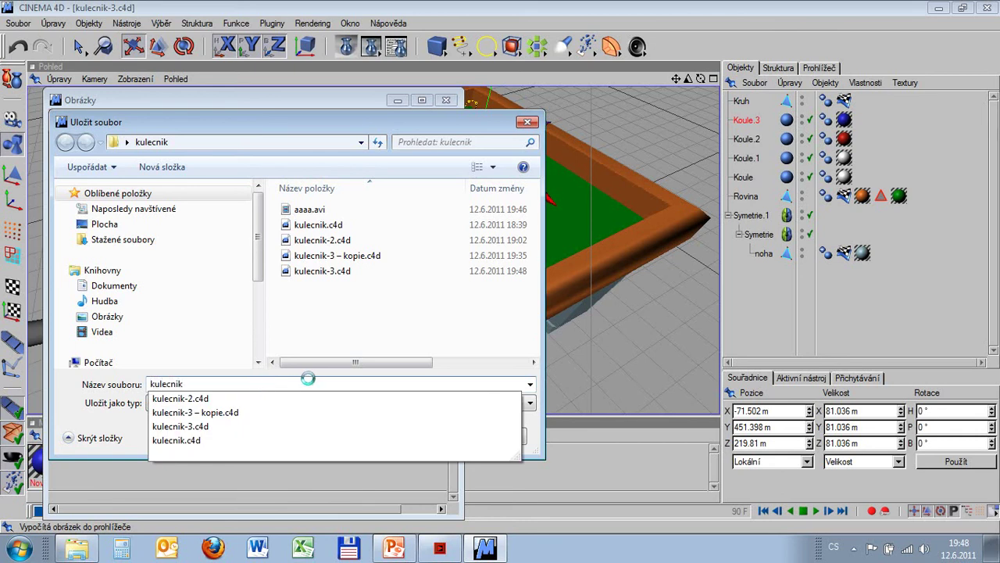
pyautogui.press('Escape')
pyautogui.click(422, 435)
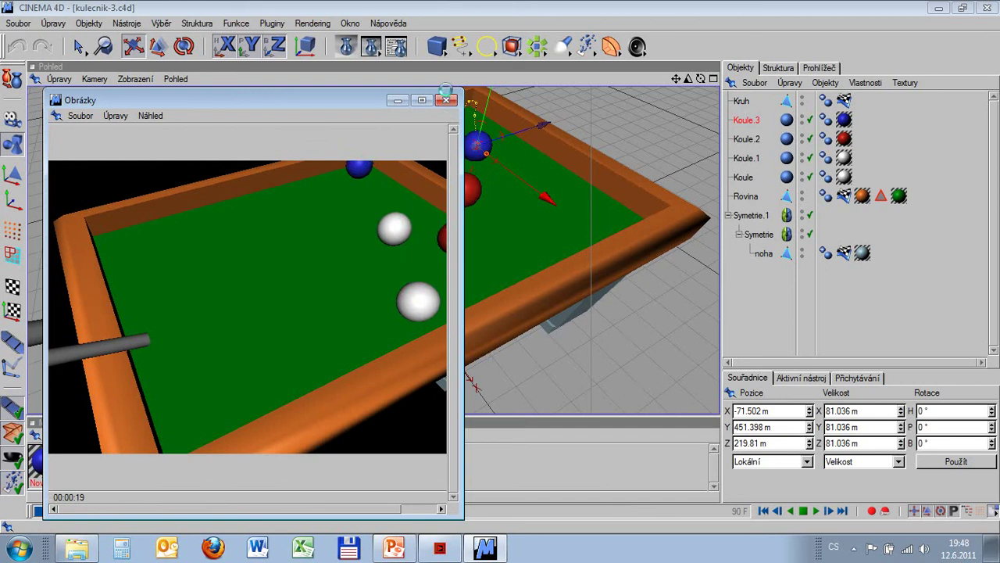
pyautogui.click(446, 100)
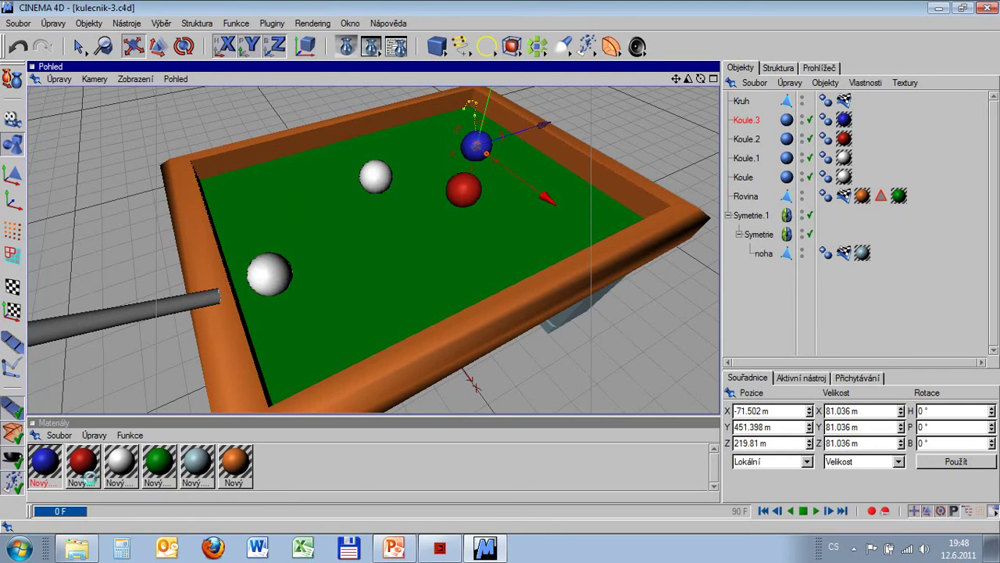
# Switch to the kulecnik folder in Windows Explorer, play the rendered kulecnik.avi and close the player.
pyautogui.click(76, 547)
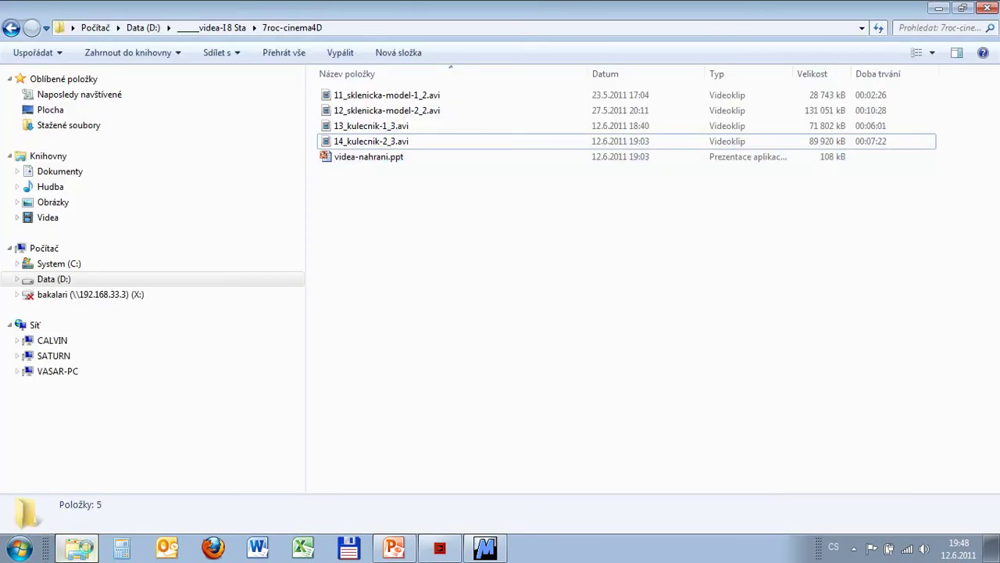
pyautogui.click(83, 550)
pyautogui.click(76, 547)
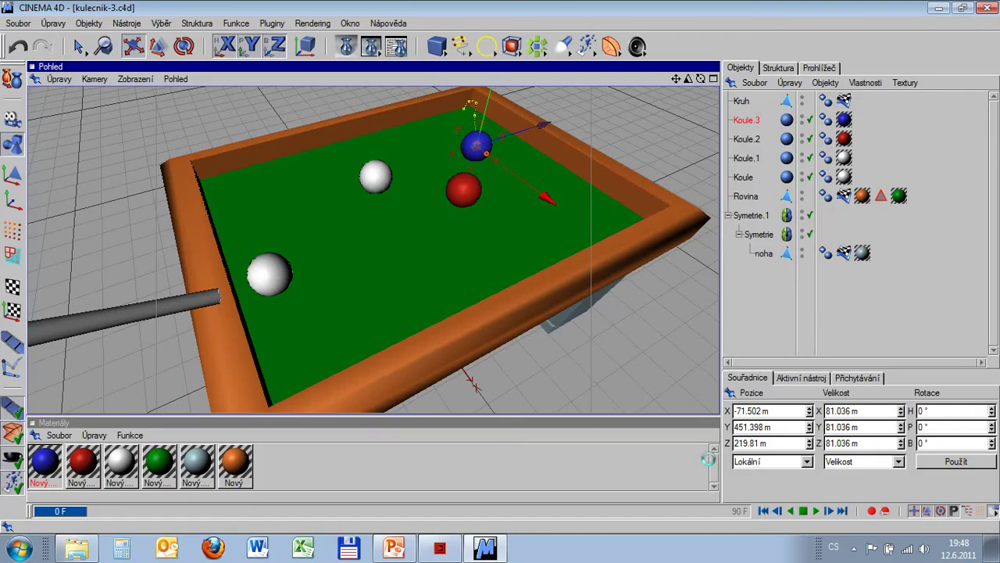
pyautogui.click(485, 547)
pyautogui.doubleClick(465, 244)
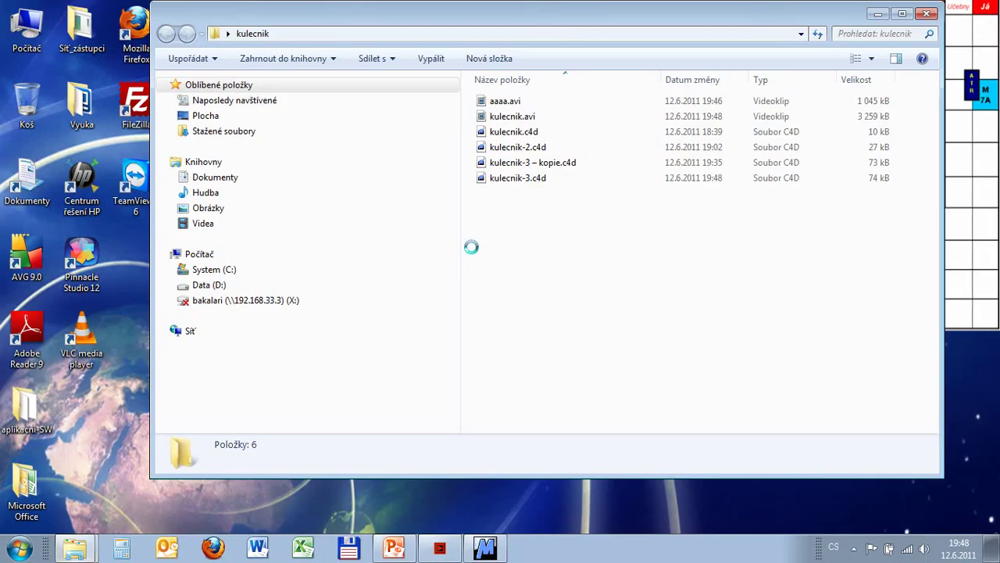
pyautogui.doubleClick(501, 116)
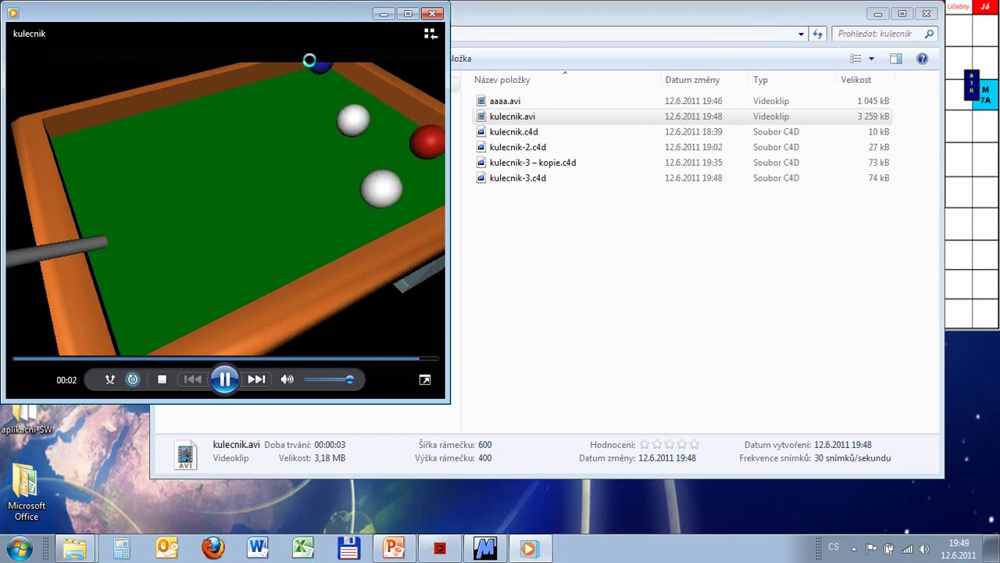
pyautogui.click(432, 13)
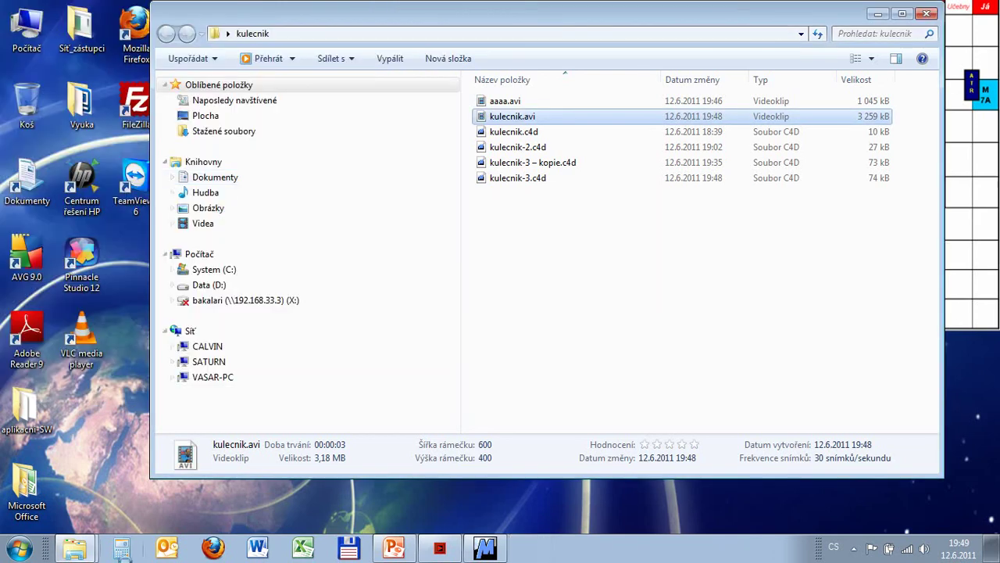